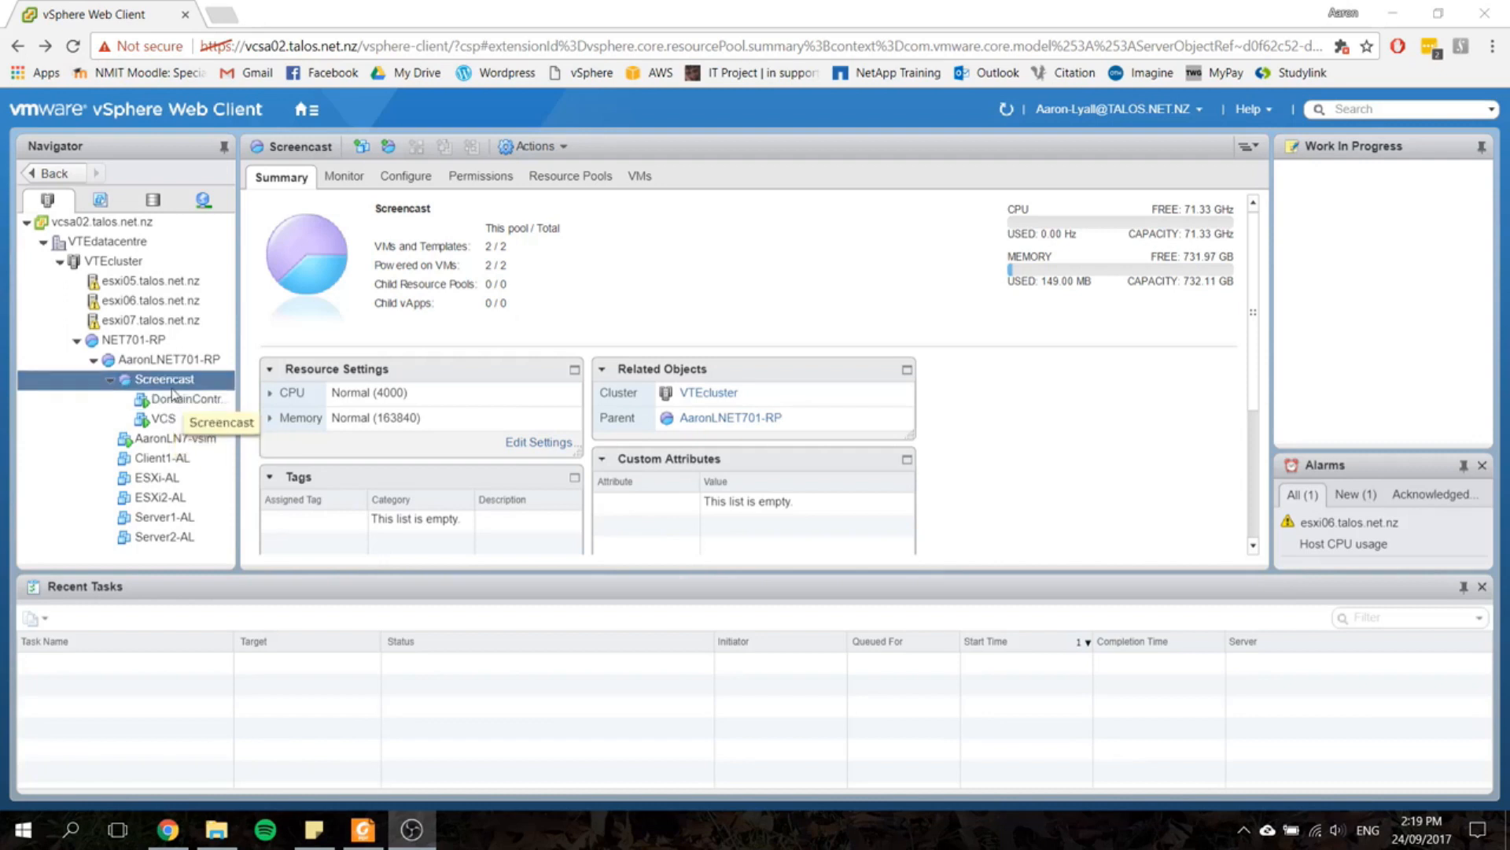
Step: Start a new virtual machine in the Screencast resource pool, using the Create a new virtual machine creation type
{"action": "right_click", "coordinate": [171, 382]}
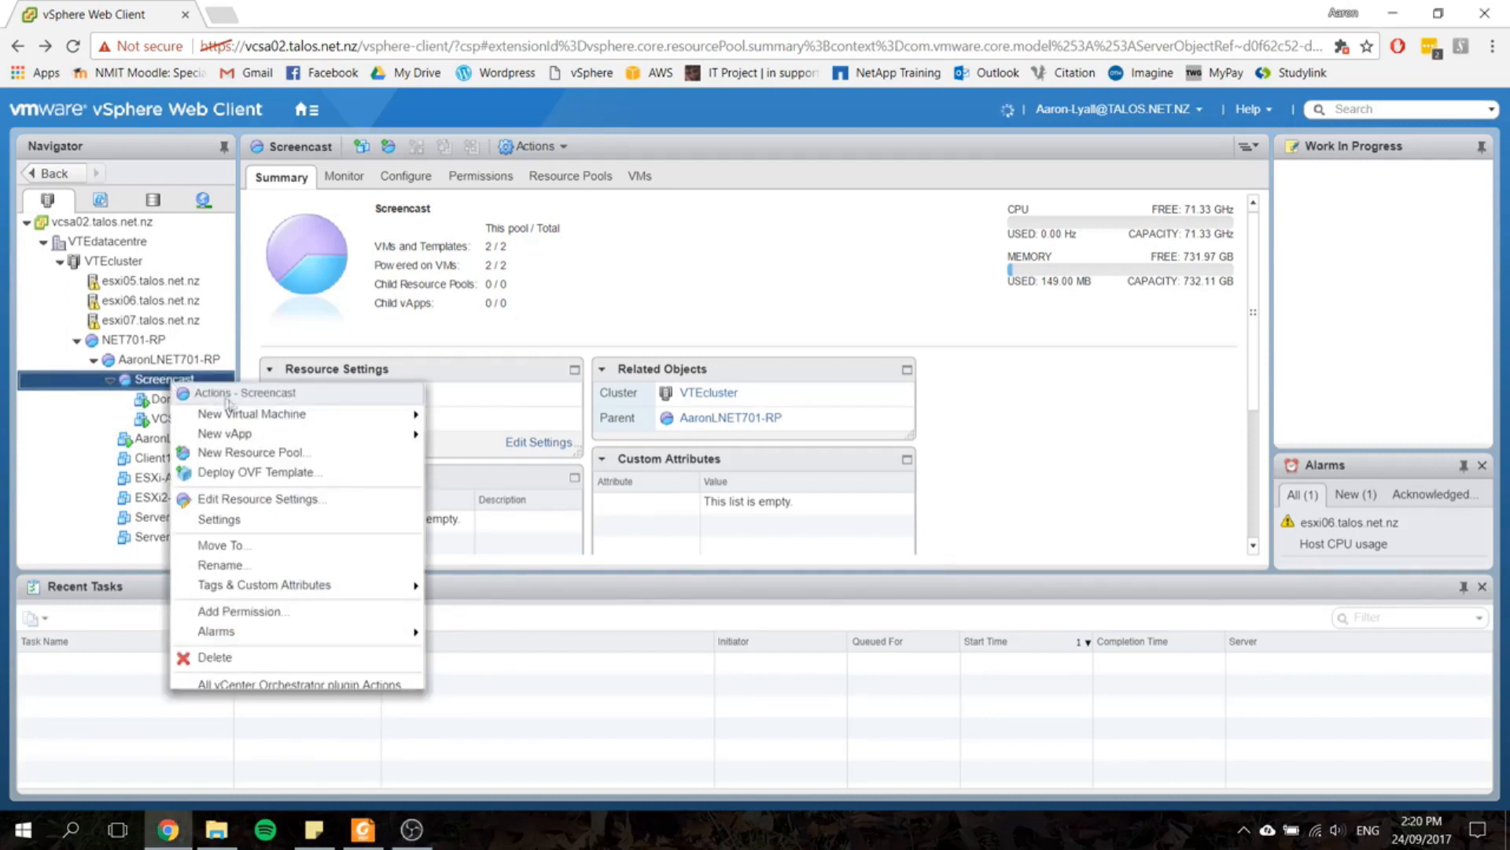
{"action": "mouse_move", "coordinate": [291, 415]}
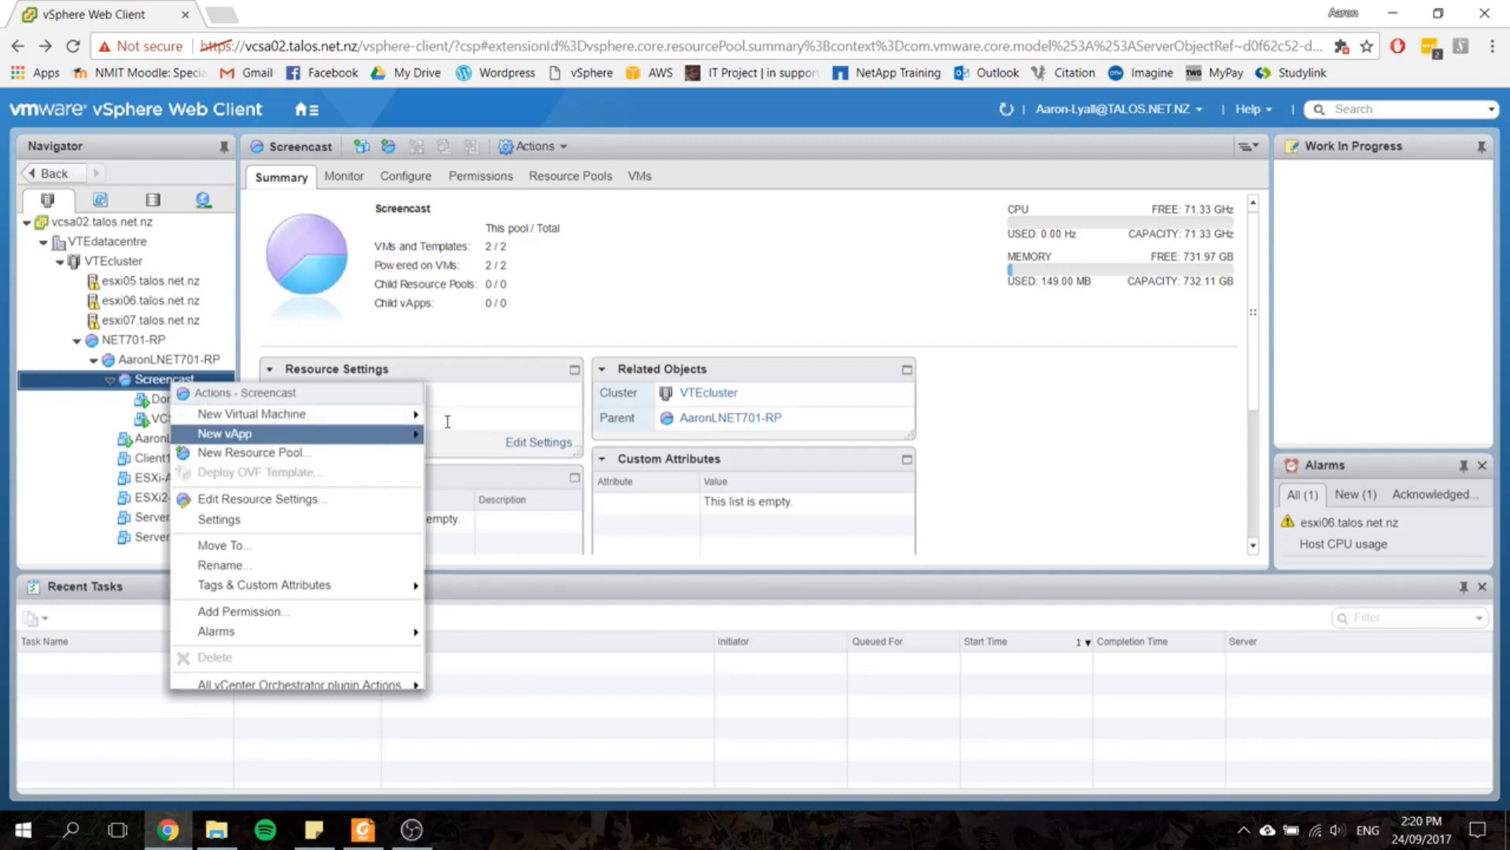
{"action": "mouse_move", "coordinate": [420, 421]}
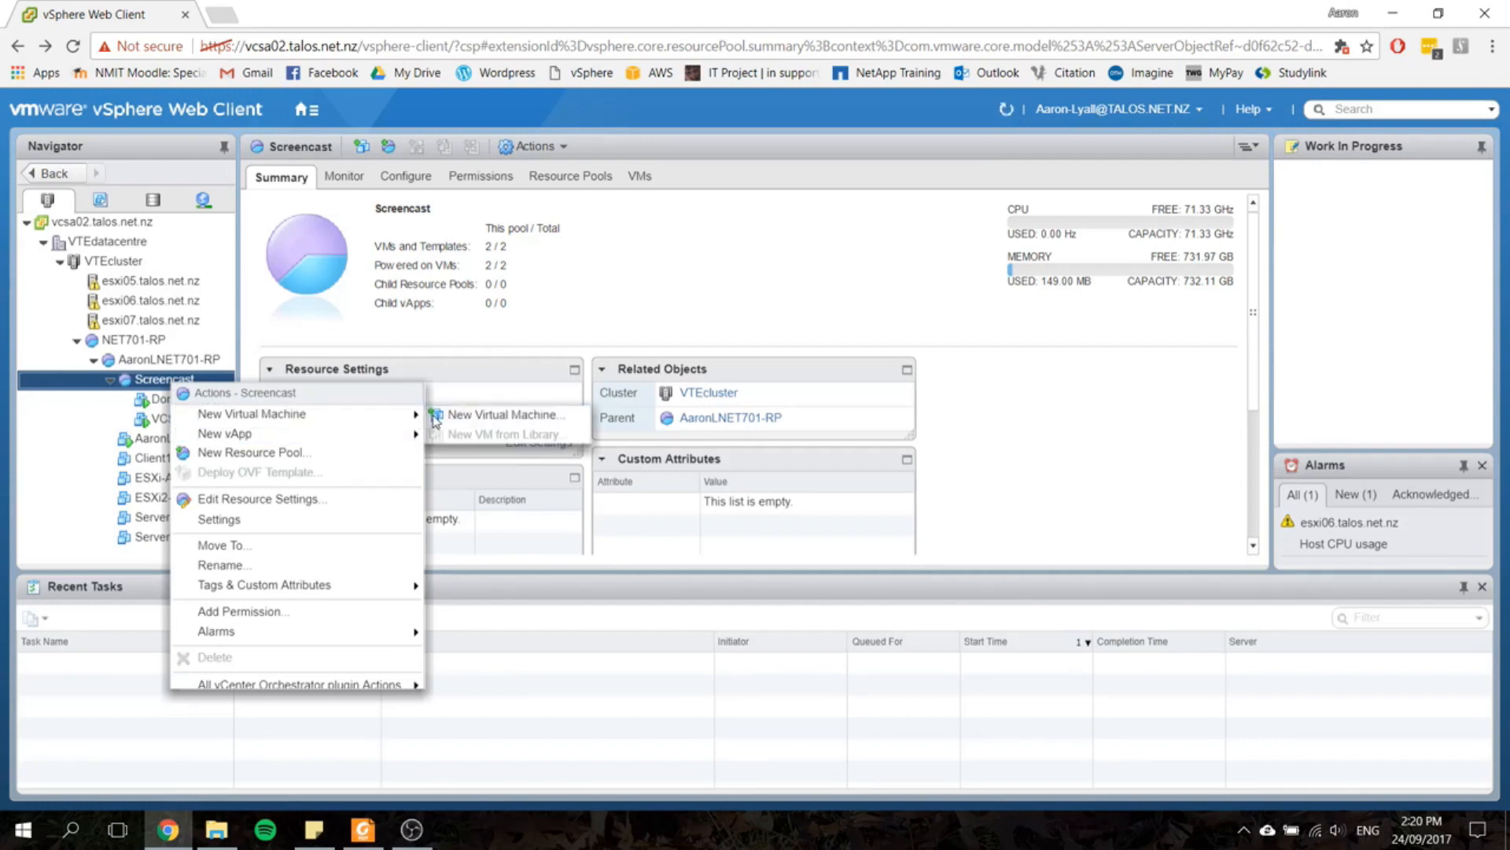
{"action": "left_click", "coordinate": [566, 414]}
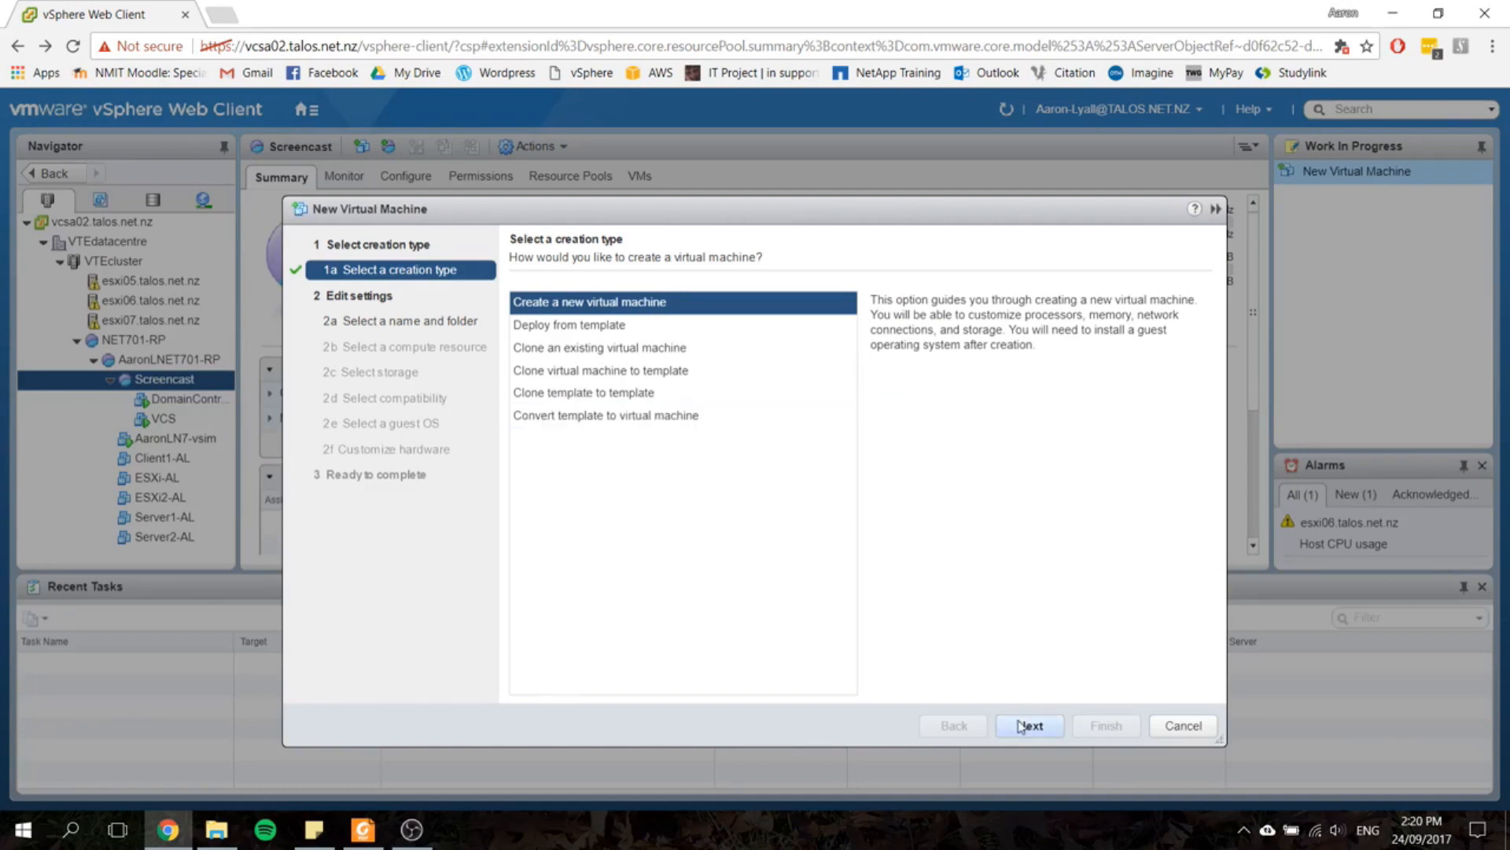
{"action": "left_click", "coordinate": [1020, 725]}
Step: Name the virtual machine ESXi and place it in the subfolder of NET701-VTfldr under VTEdatacentre
{"action": "double_click", "coordinate": [694, 323]}
{"action": "triple_click", "coordinate": [693, 322]}
{"action": "type", "text": "ESXi"}
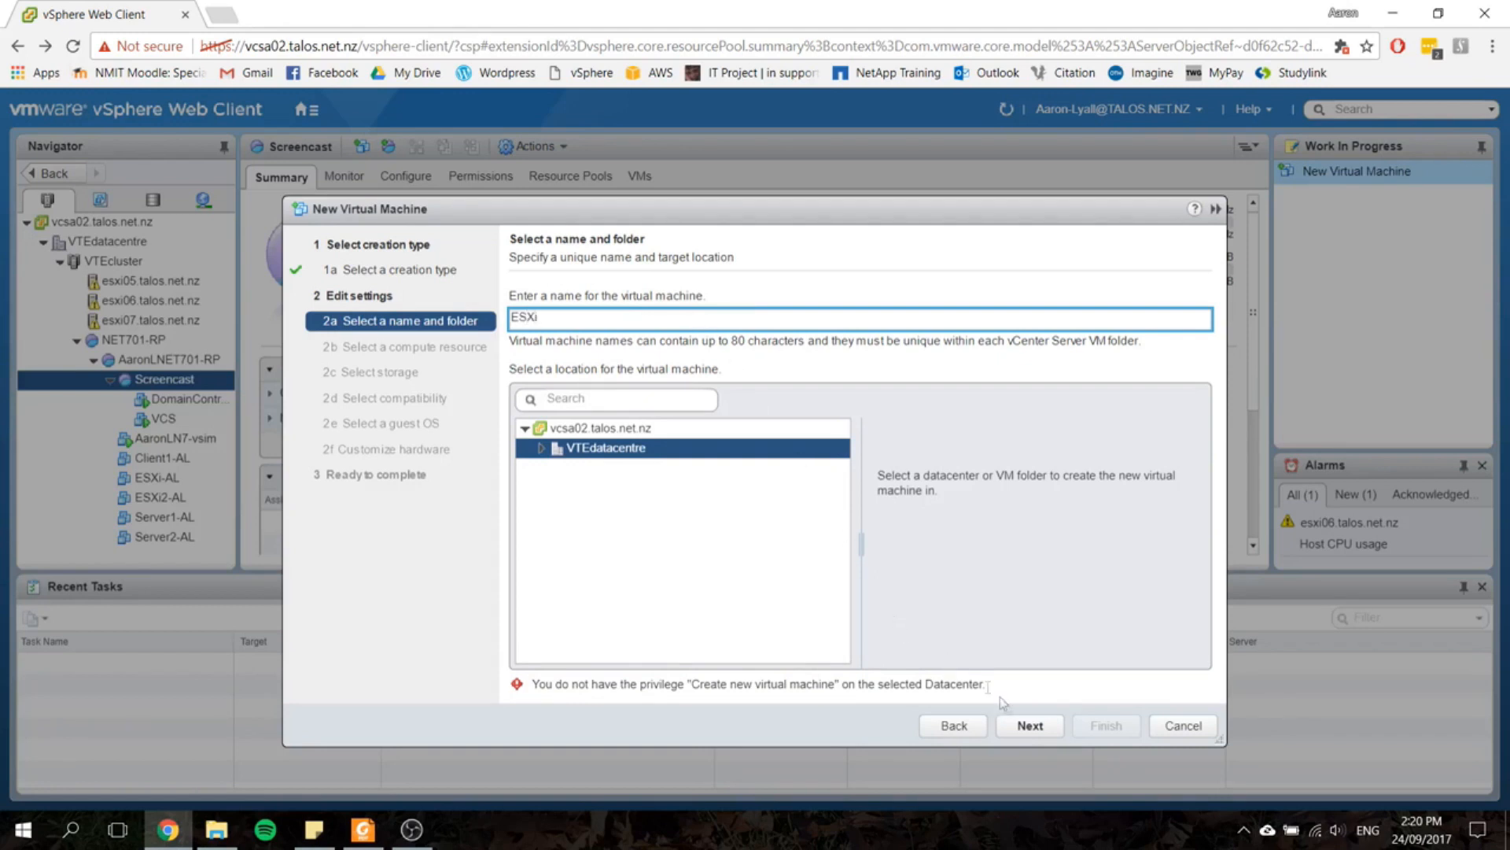
{"action": "left_click", "coordinate": [542, 449]}
{"action": "left_click", "coordinate": [561, 471]}
{"action": "left_click", "coordinate": [559, 469]}
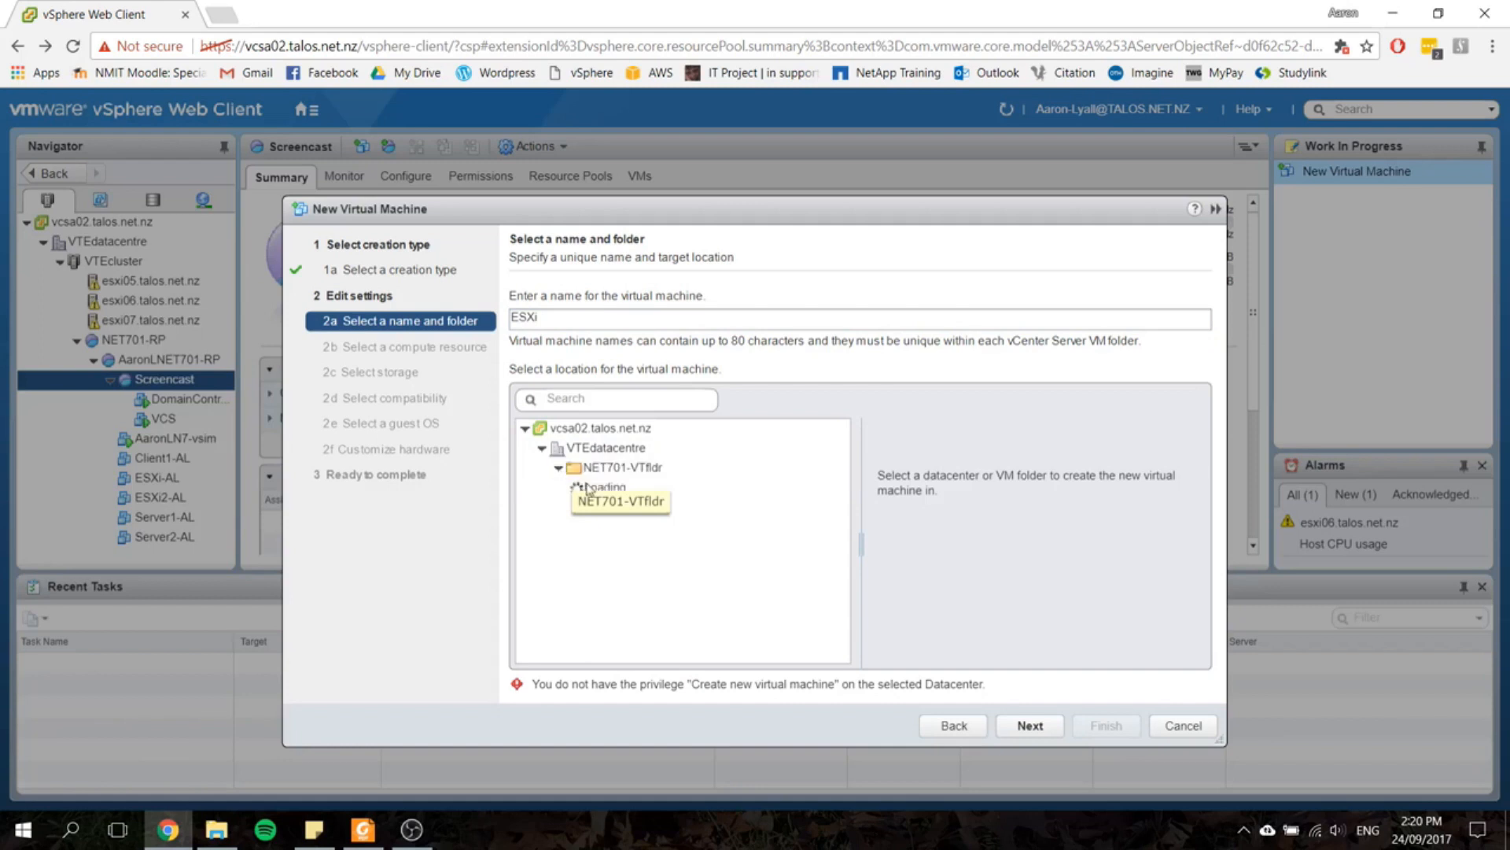
{"action": "left_click", "coordinate": [602, 488]}
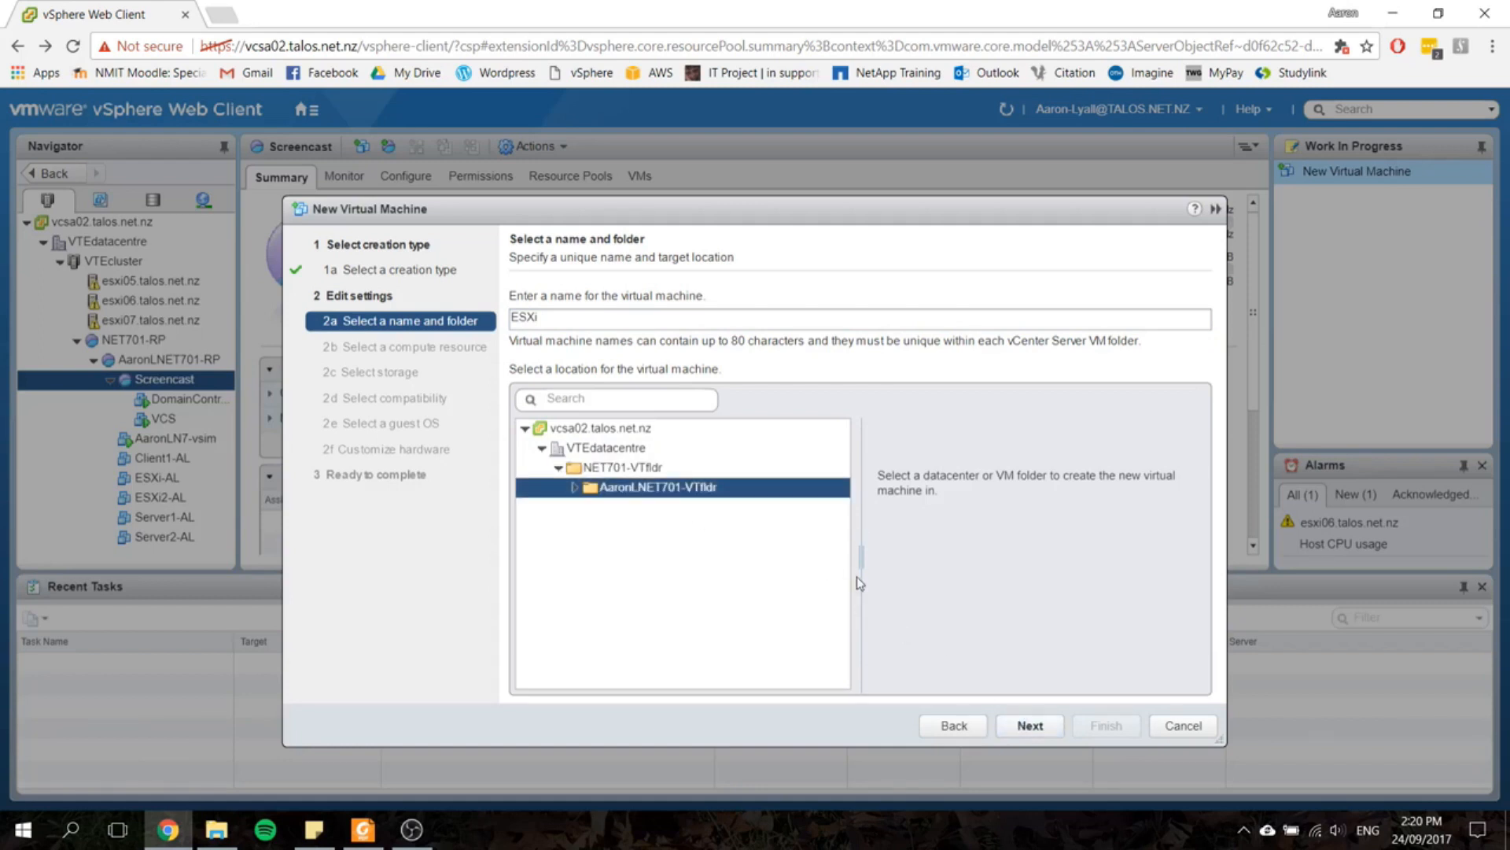
{"action": "left_click", "coordinate": [1030, 724]}
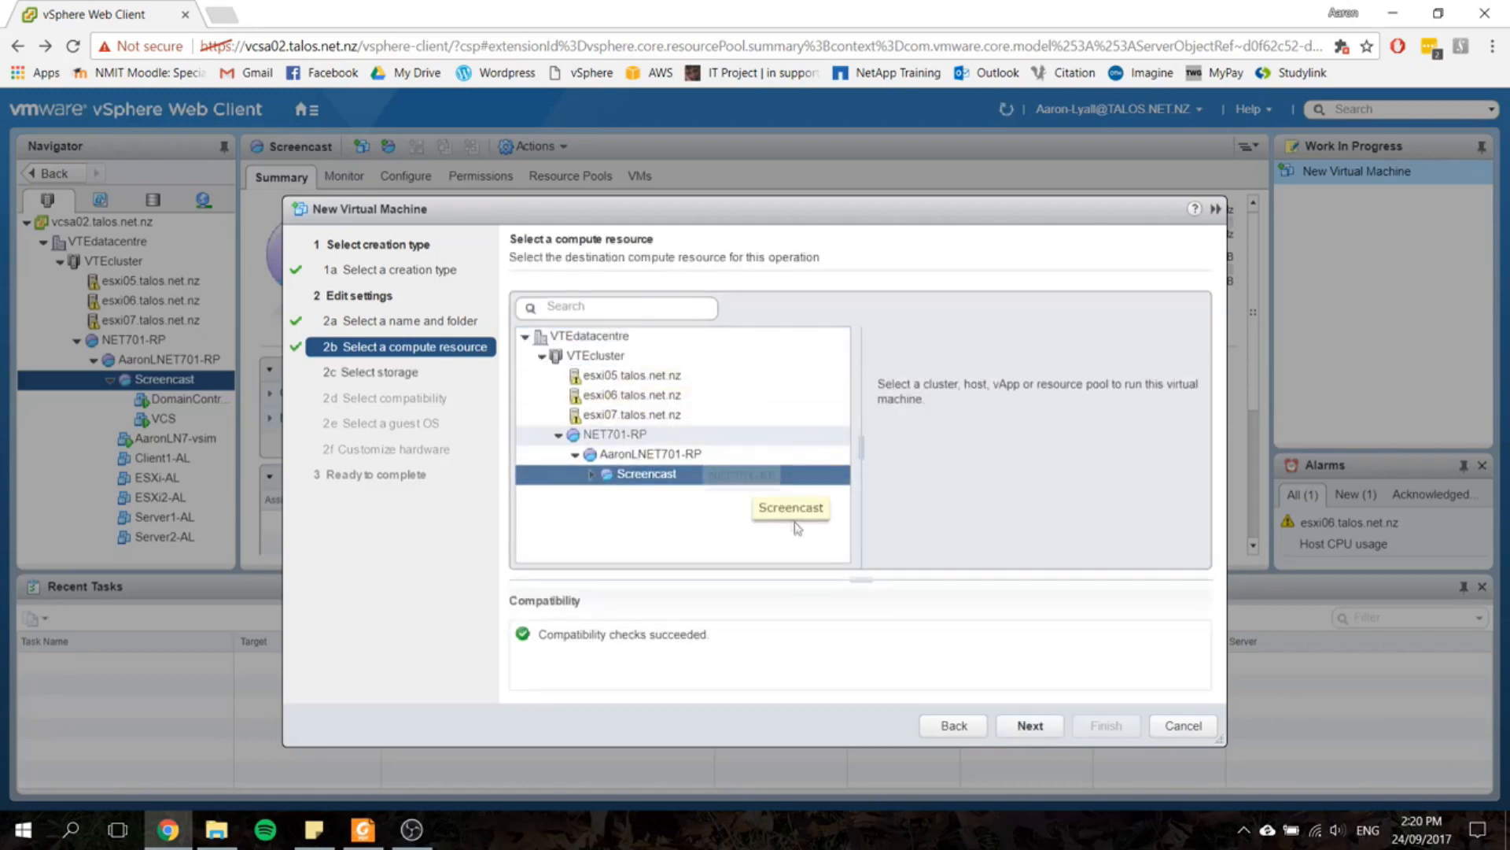
Step: Accept the Screencast compute resource, the preselected 550 GB datastore, and ESXi 6.5 and later compatibility
{"action": "left_click", "coordinate": [1030, 724]}
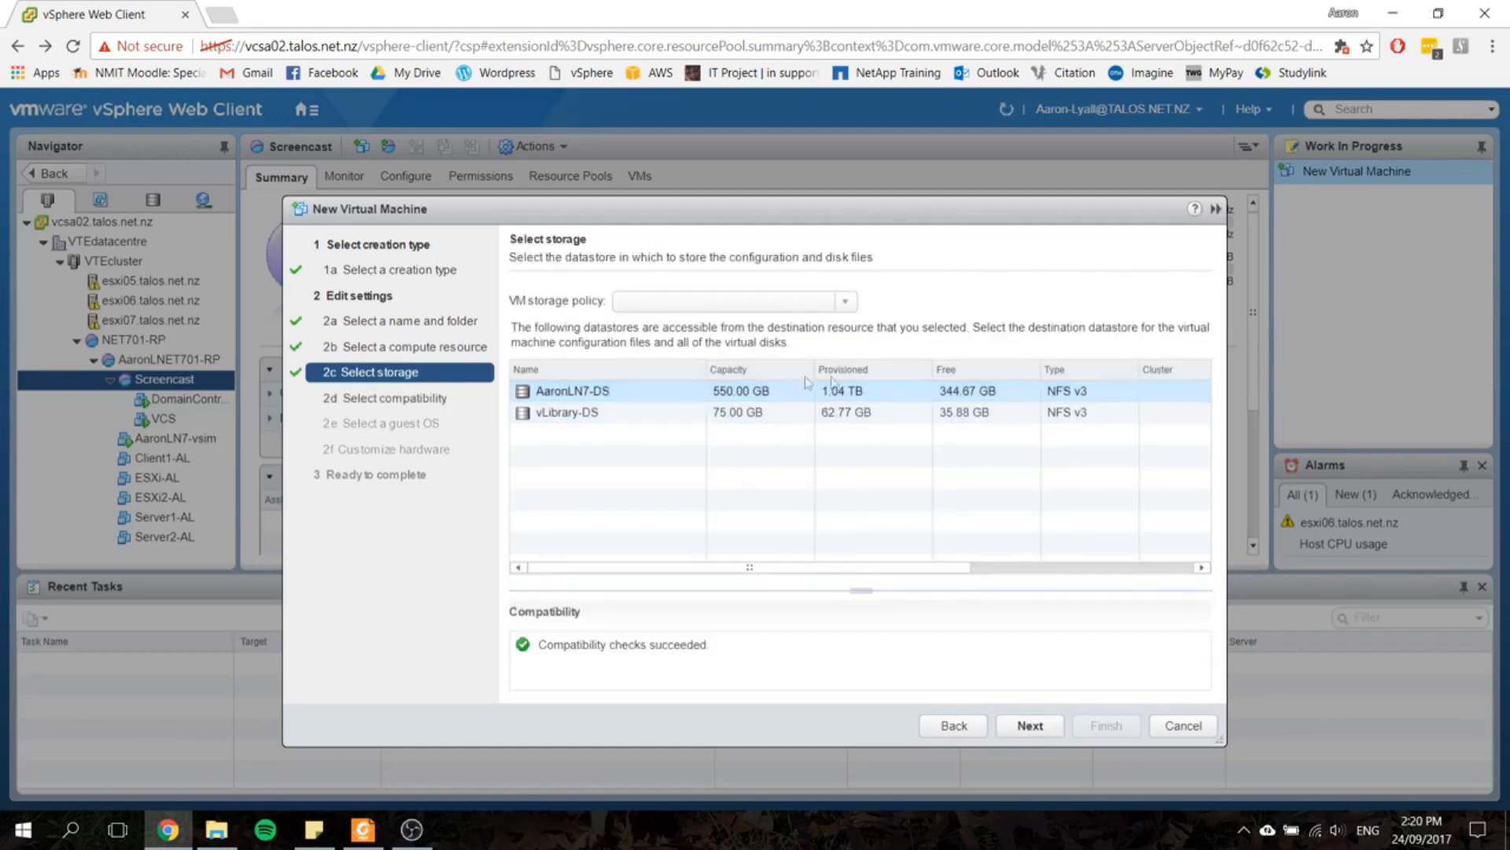
{"action": "left_click", "coordinate": [1030, 725]}
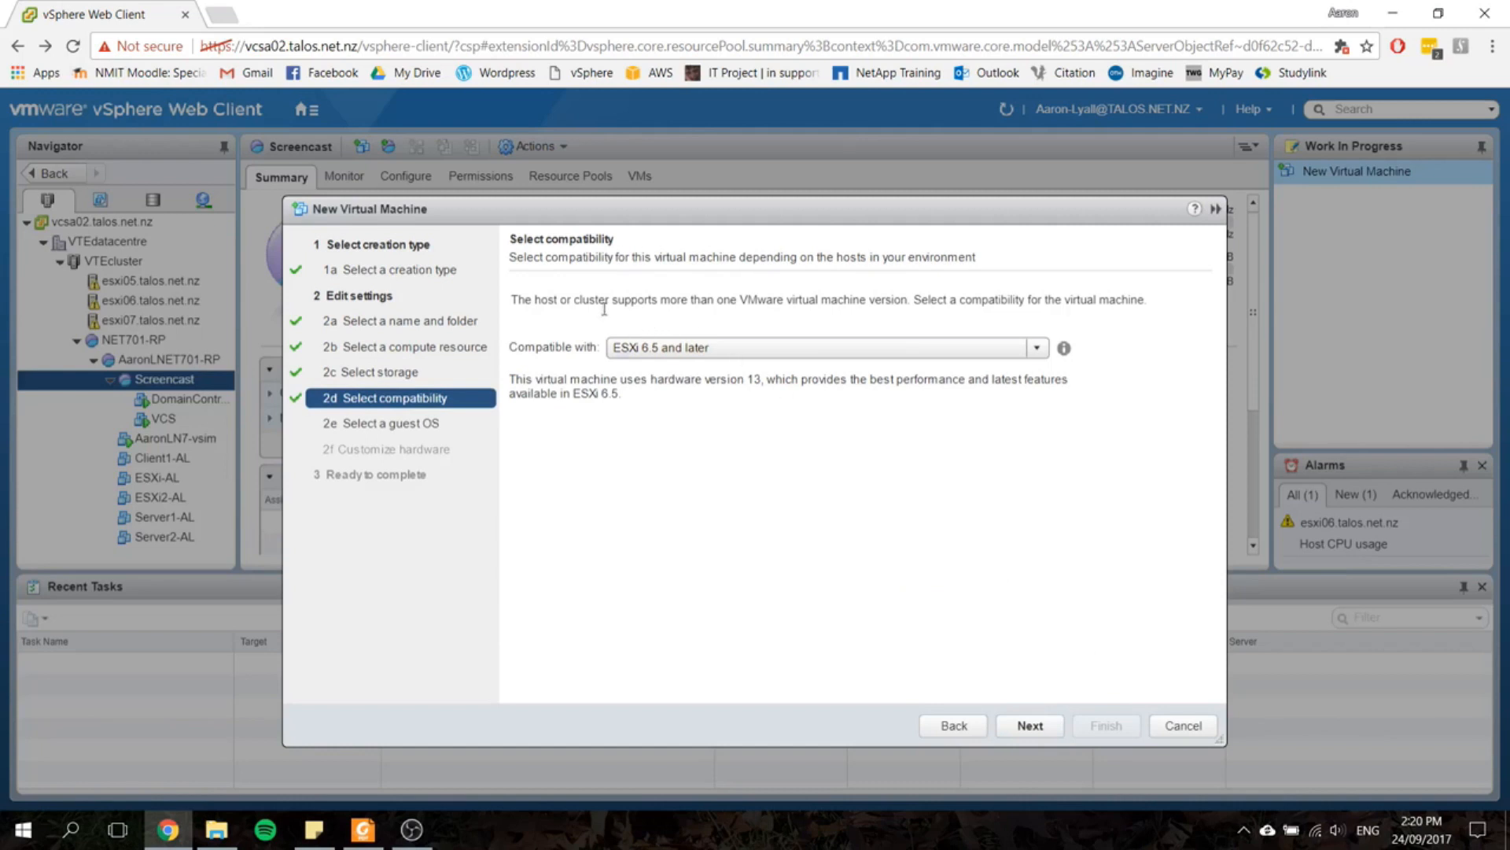
{"action": "left_click", "coordinate": [1027, 725]}
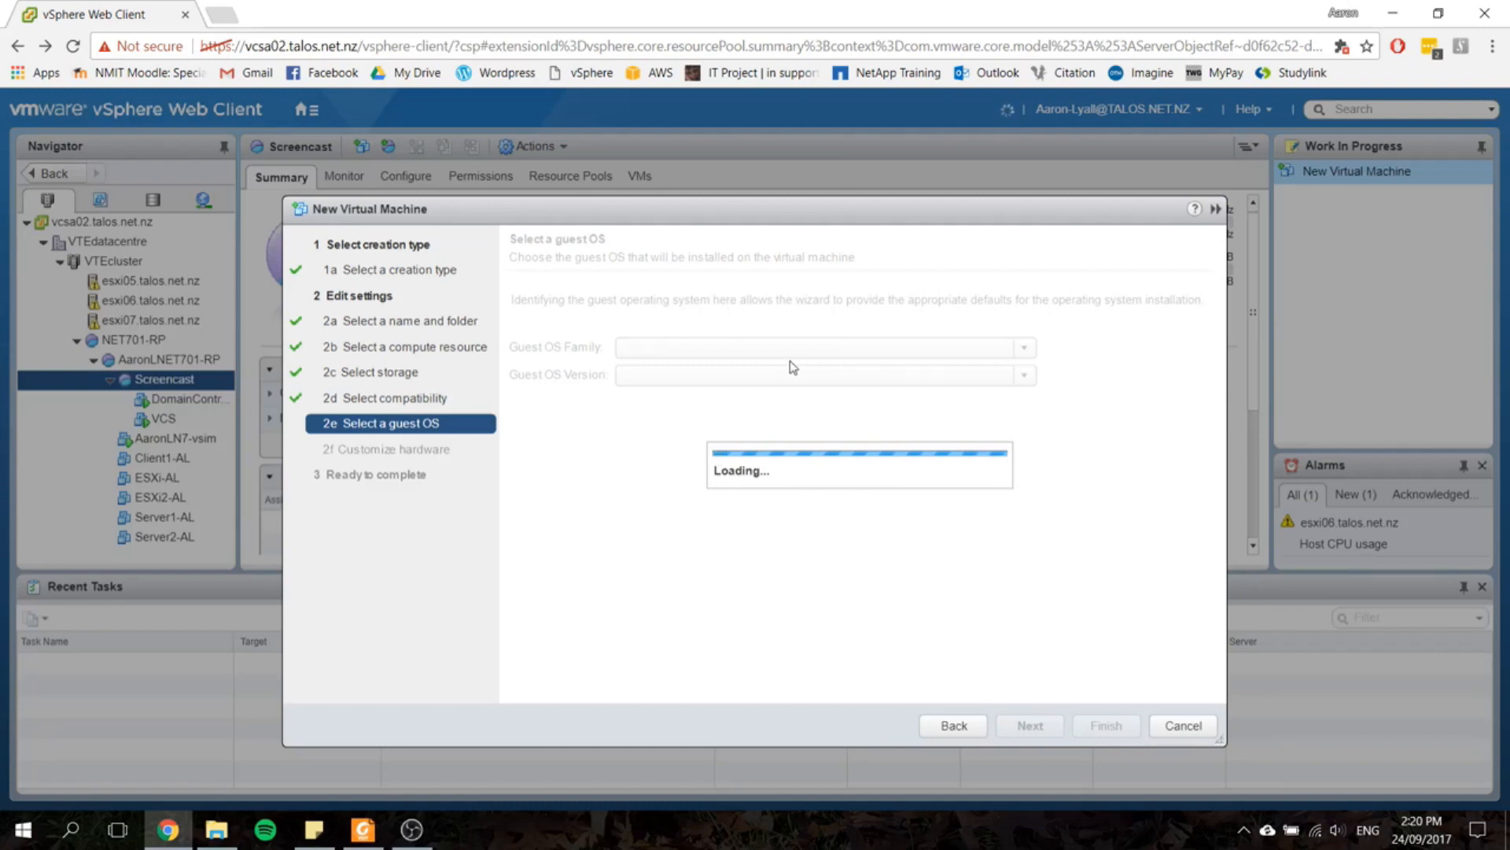
Step: Set the guest OS family to Other and the guest OS version to VMware ESXi 6.5
{"action": "left_click", "coordinate": [782, 353]}
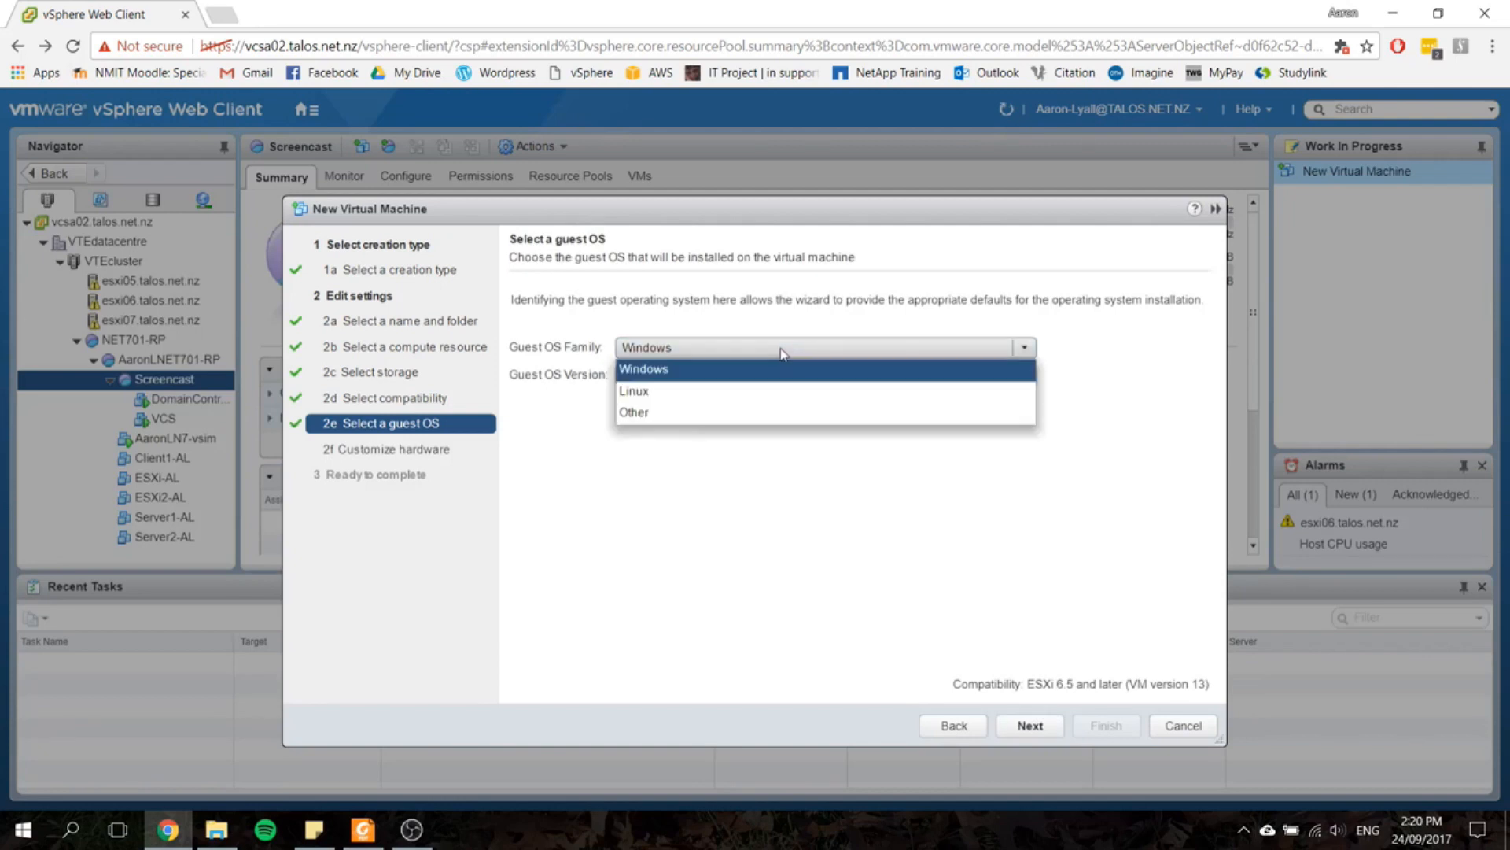
{"action": "left_click", "coordinate": [711, 411]}
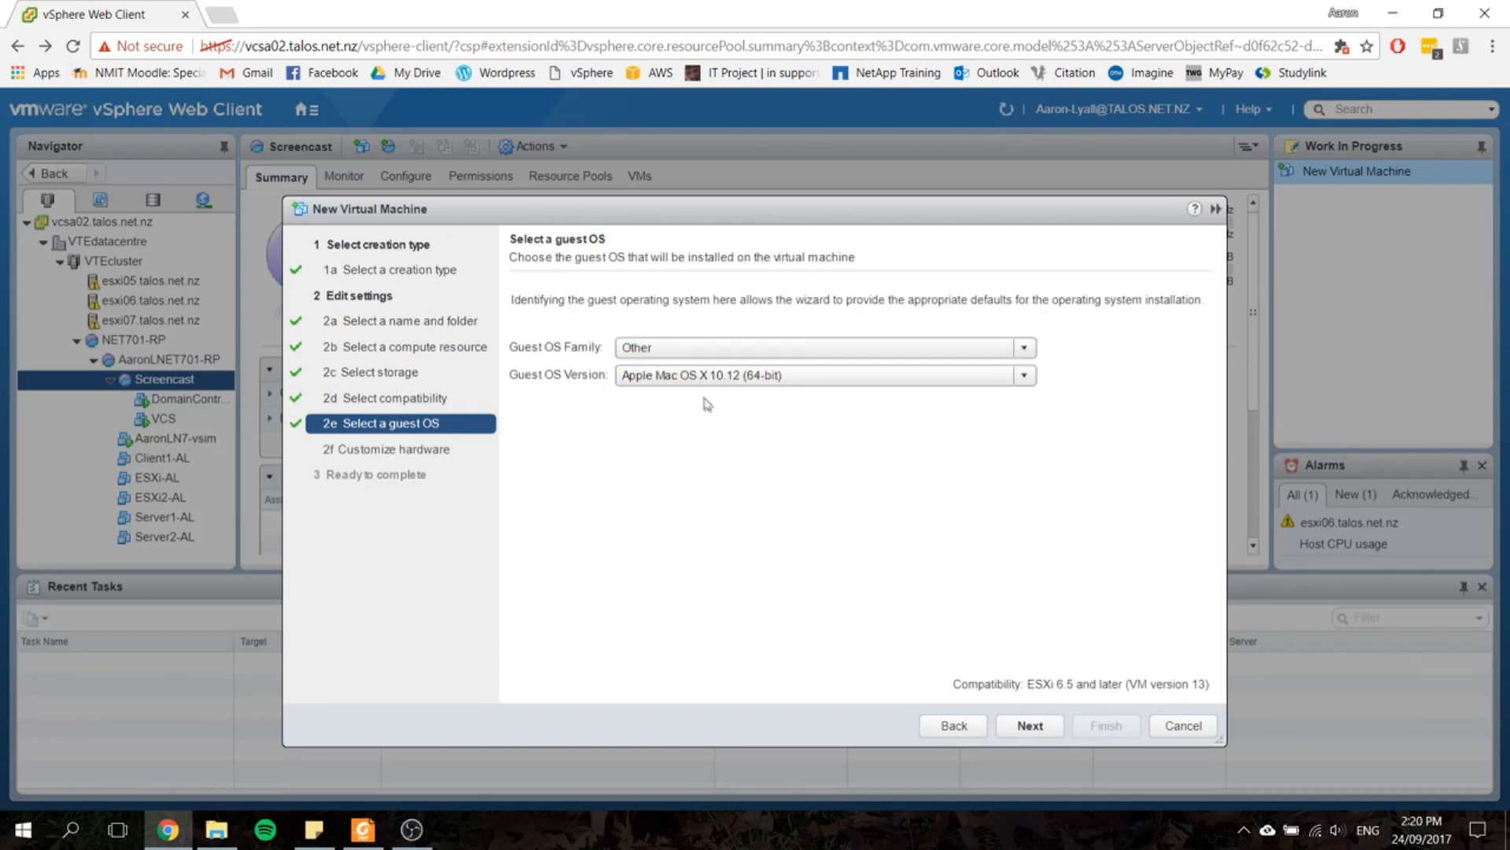
{"action": "left_click", "coordinate": [712, 376]}
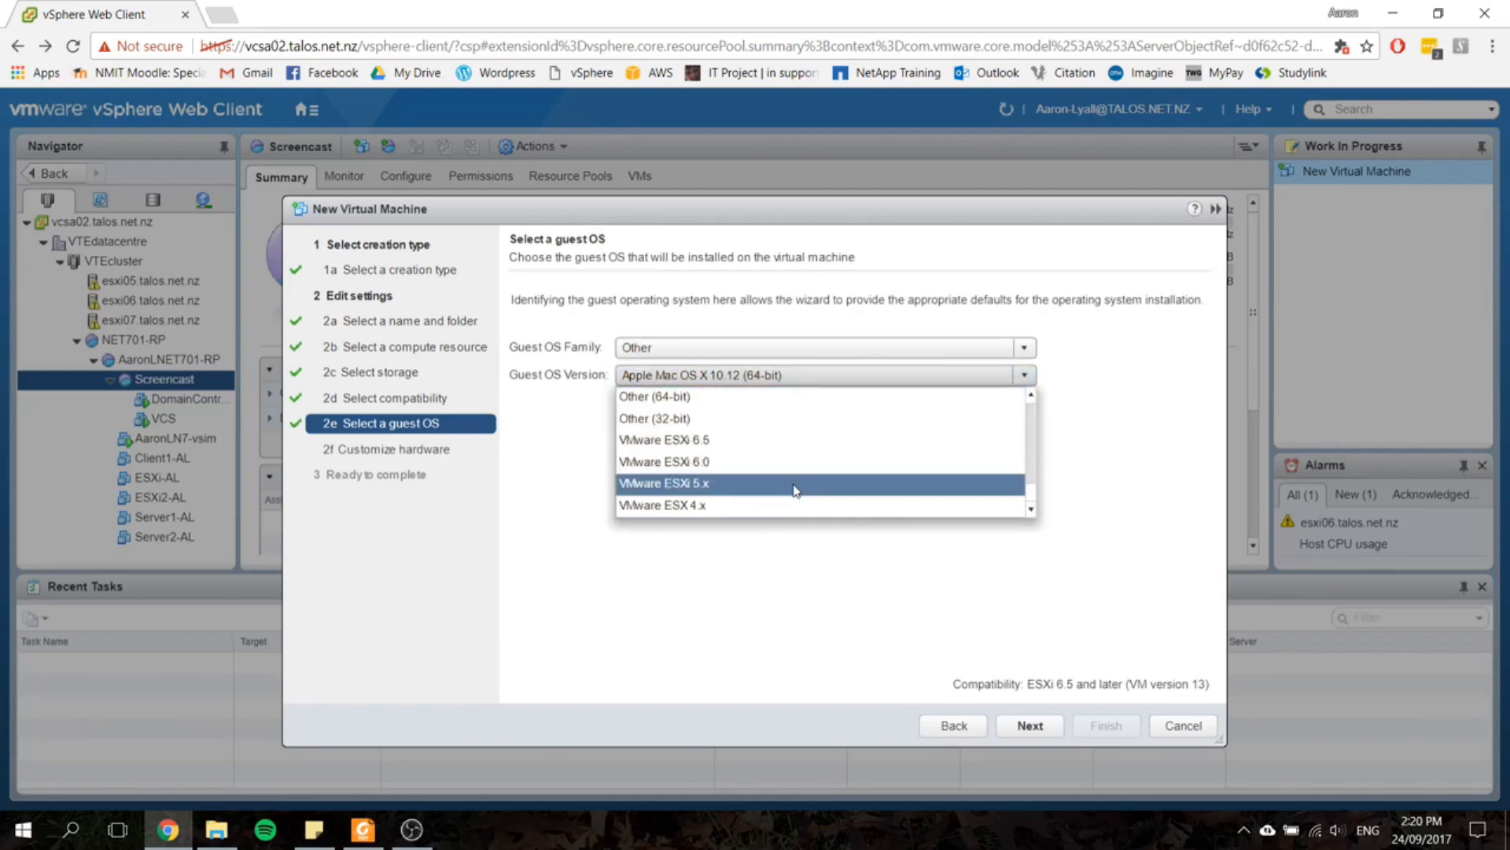
{"action": "left_click", "coordinate": [760, 440]}
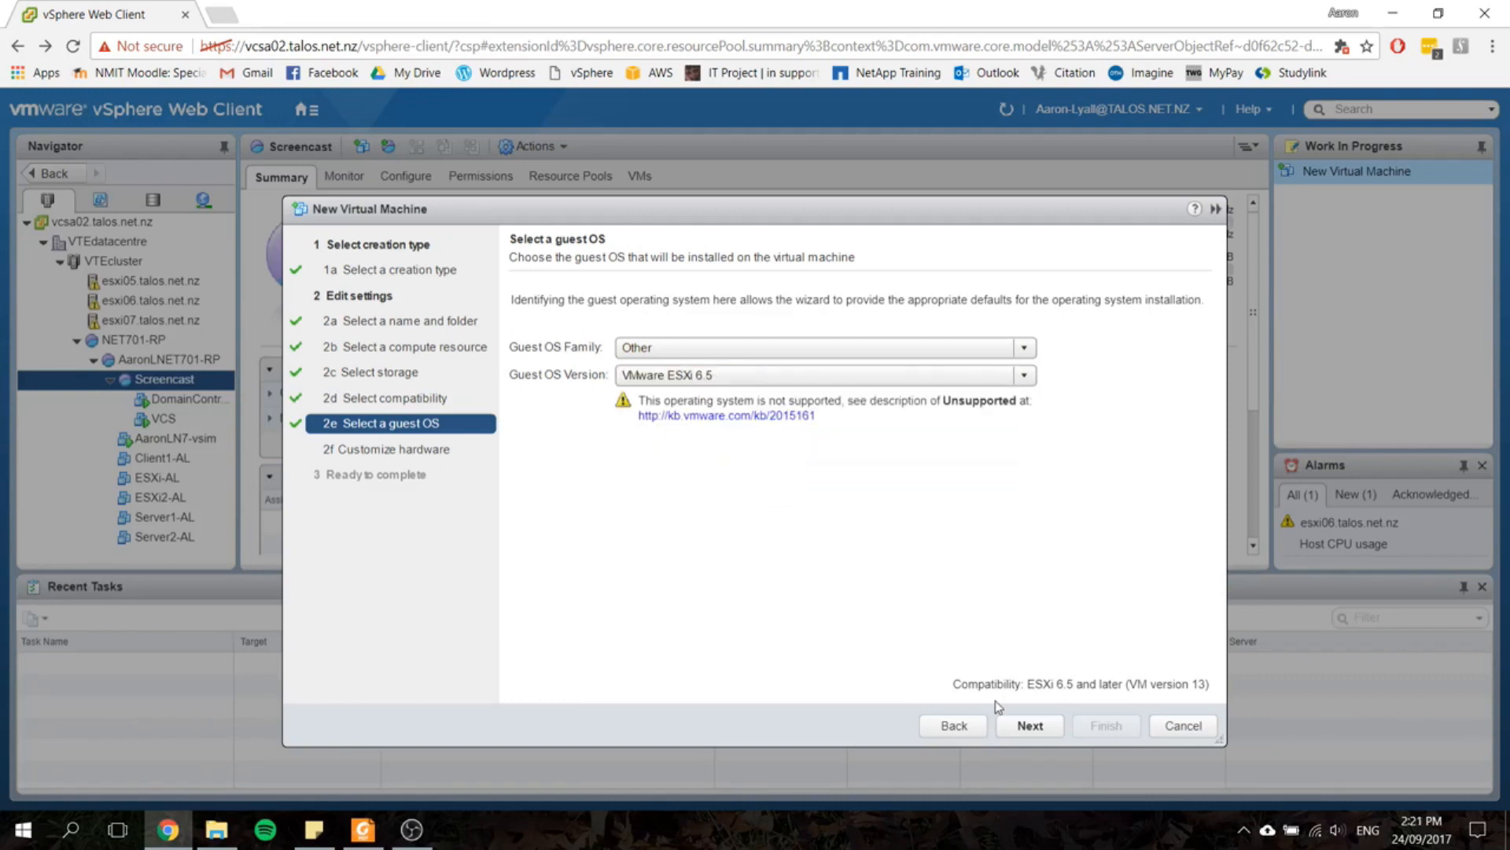
{"action": "left_click", "coordinate": [1025, 725]}
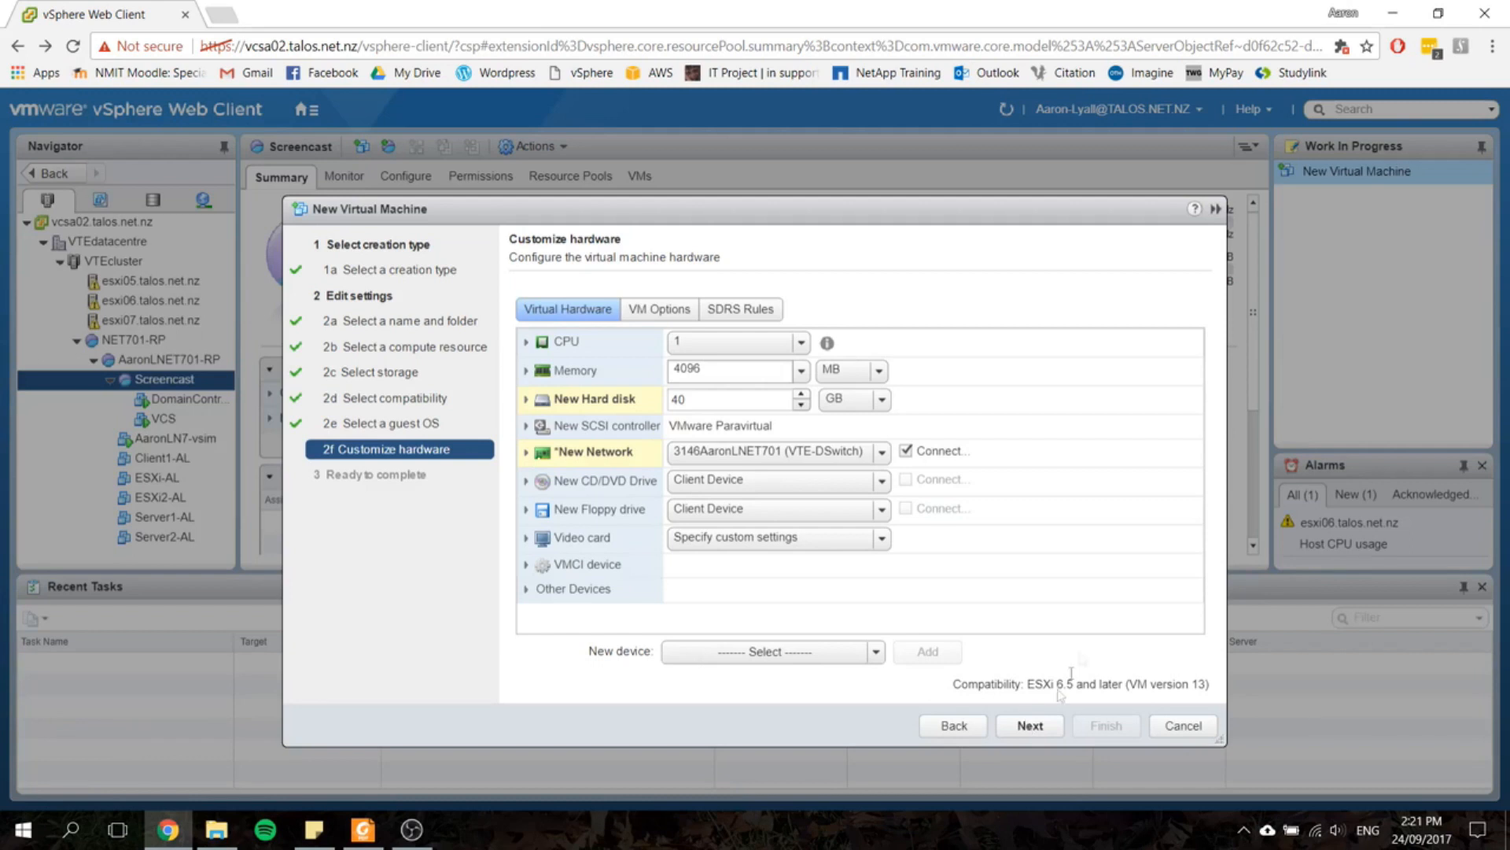
Step: Give the virtual machine 2 CPUs and 8 GB of memory
{"action": "left_click", "coordinate": [801, 342]}
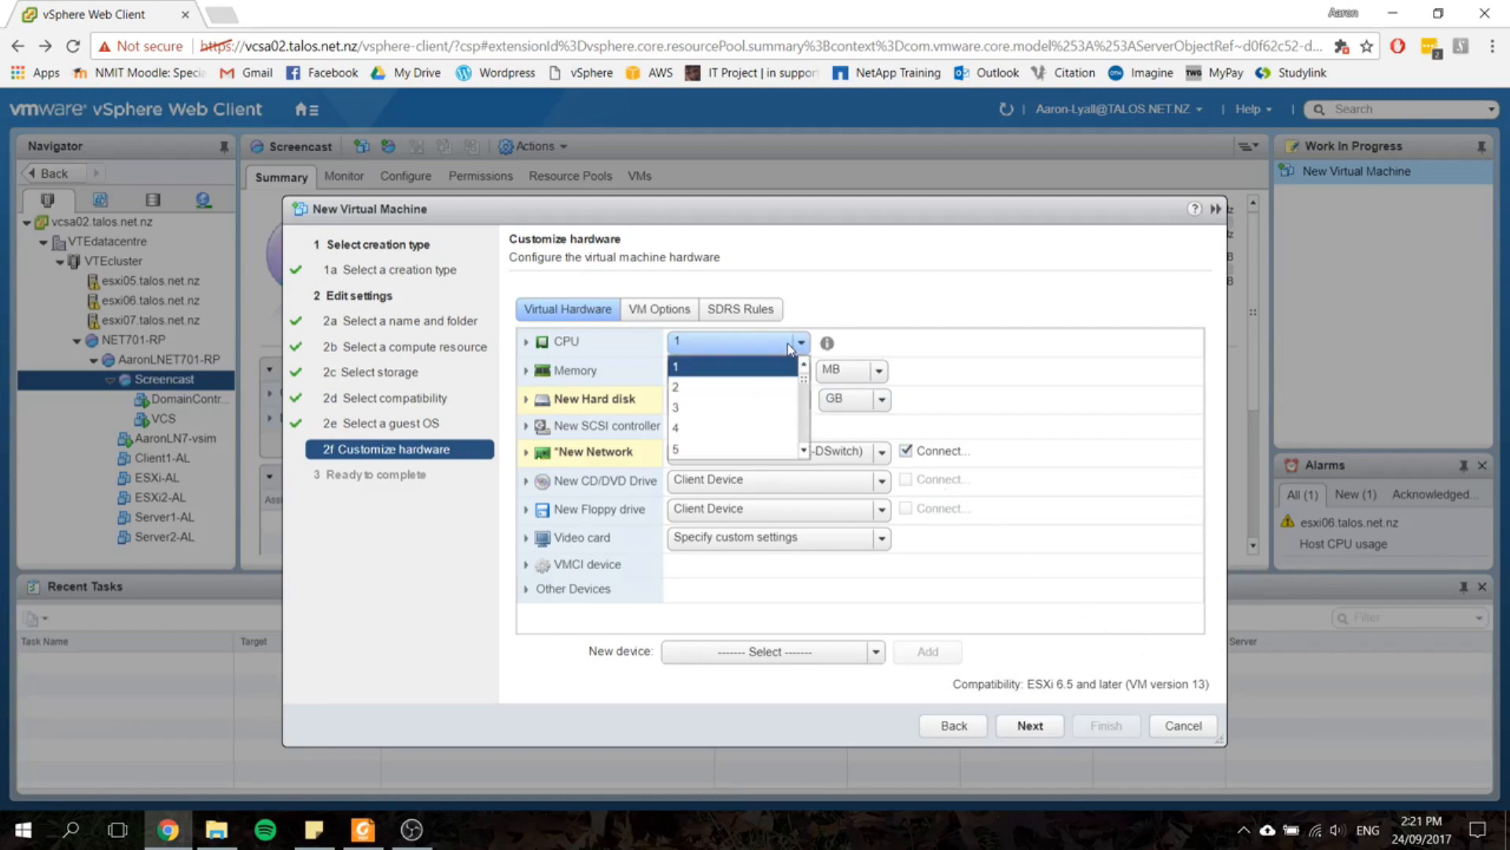
{"action": "left_click", "coordinate": [767, 387]}
{"action": "left_click", "coordinate": [850, 370]}
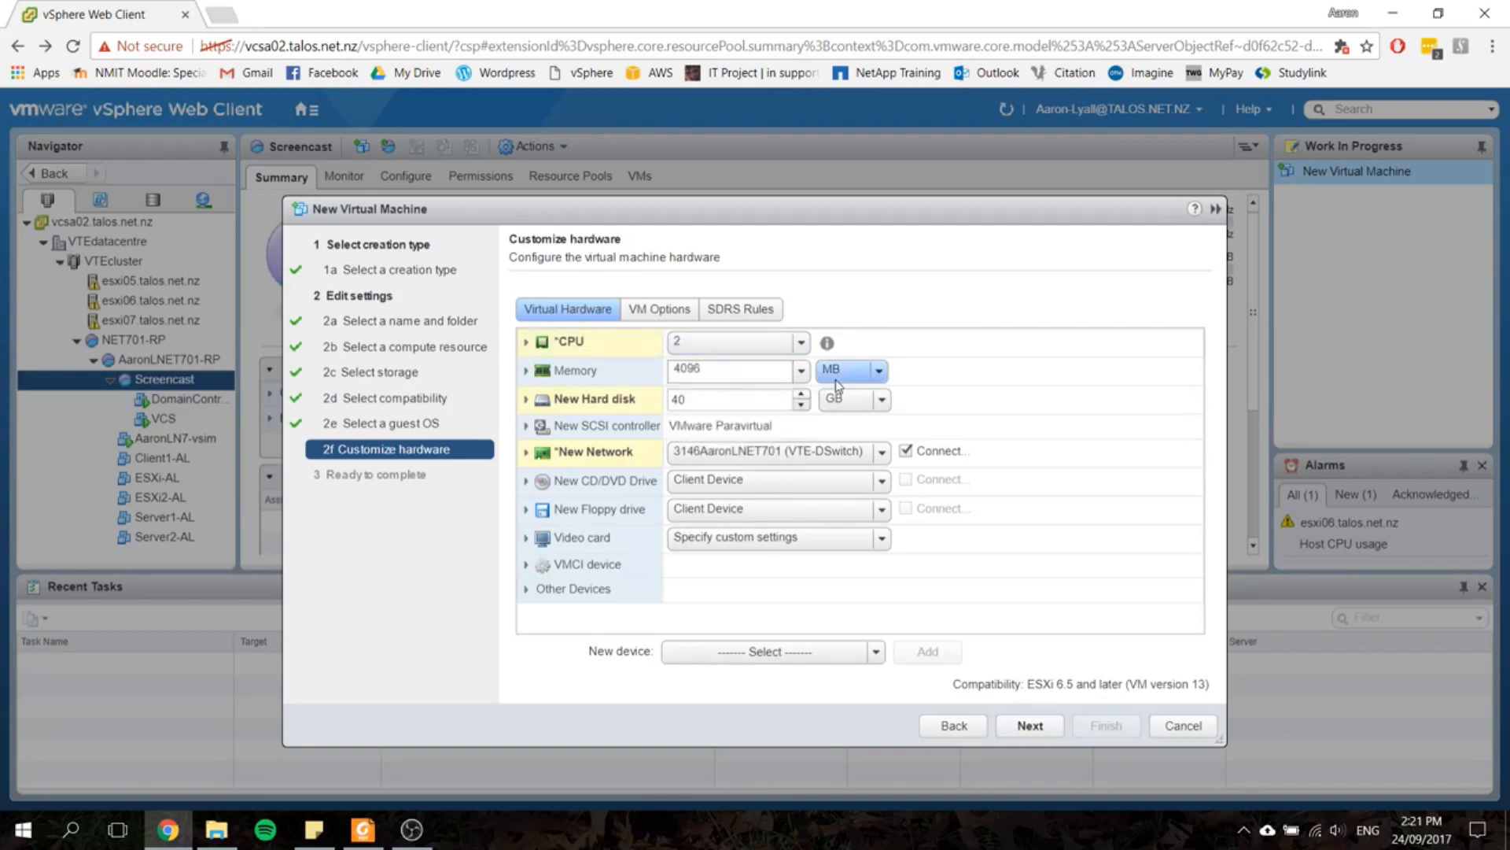
{"action": "left_click", "coordinate": [842, 409]}
{"action": "double_click", "coordinate": [753, 371]}
{"action": "type", "text": "8"}
Step: Set the new hard disk's size to 150 GB and expand its detailed settings
{"action": "double_click", "coordinate": [740, 393]}
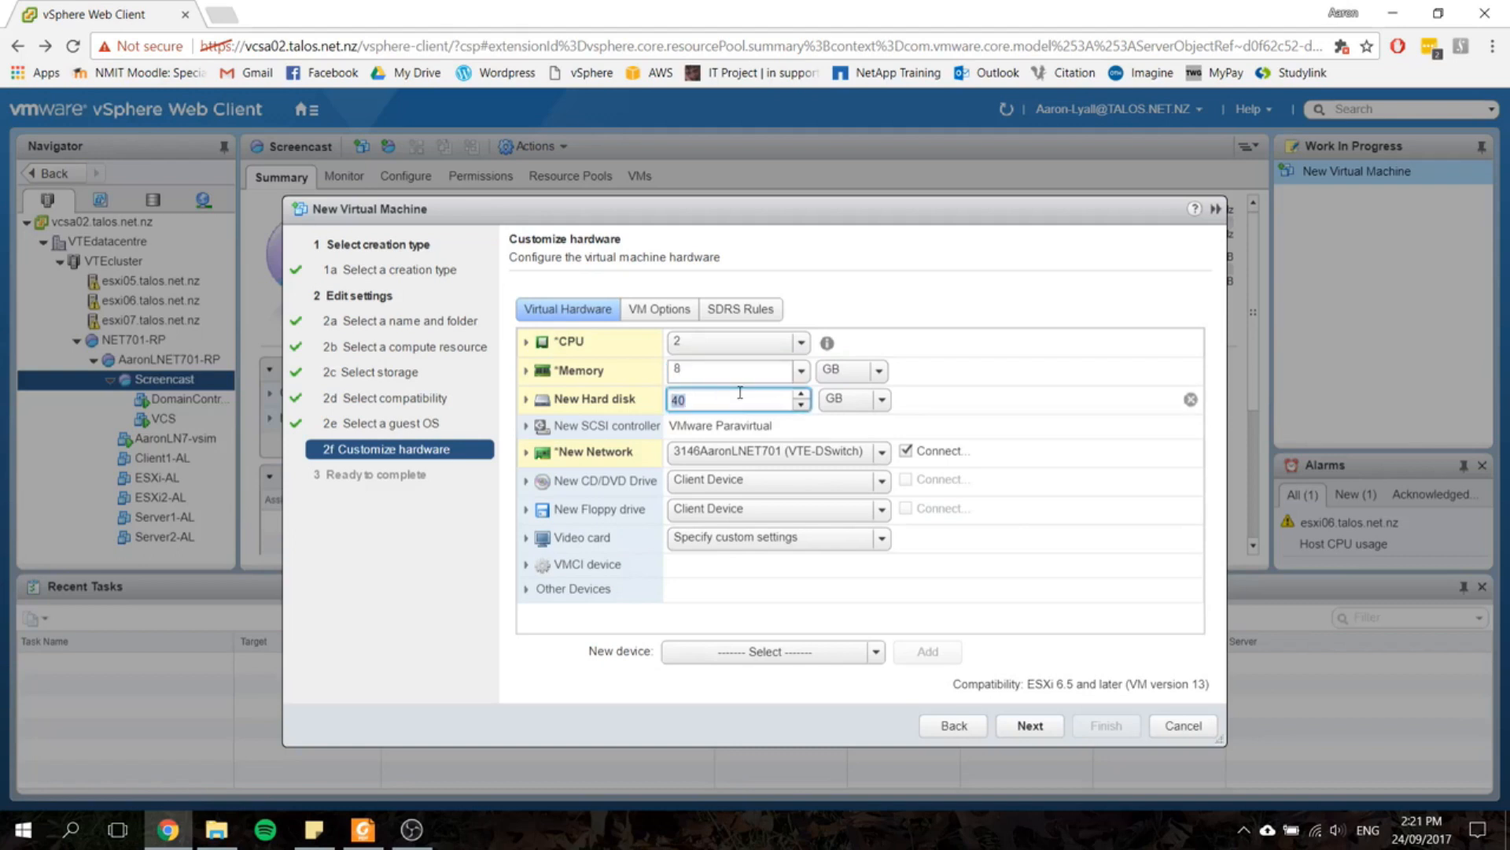
{"action": "type", "text": "15"}
{"action": "left_click", "coordinate": [526, 399]}
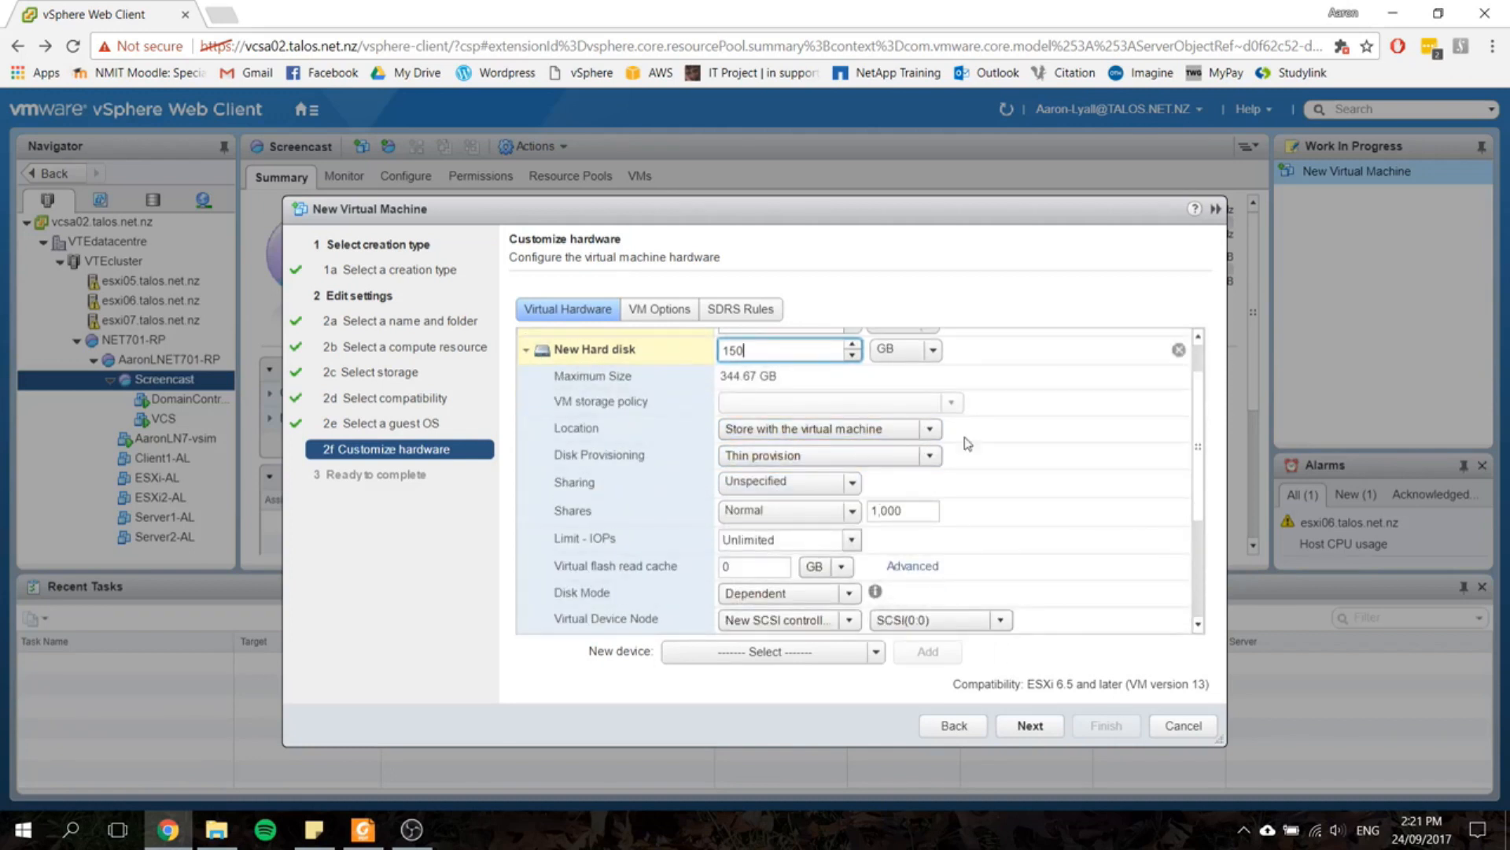
Step: Connect the new network adapter to the 3147 network on VTE-DSwitch and expand the CD/DVD drive's settings
{"action": "scroll", "coordinate": [995, 456], "scroll_direction": "down", "scroll_amount": 3}
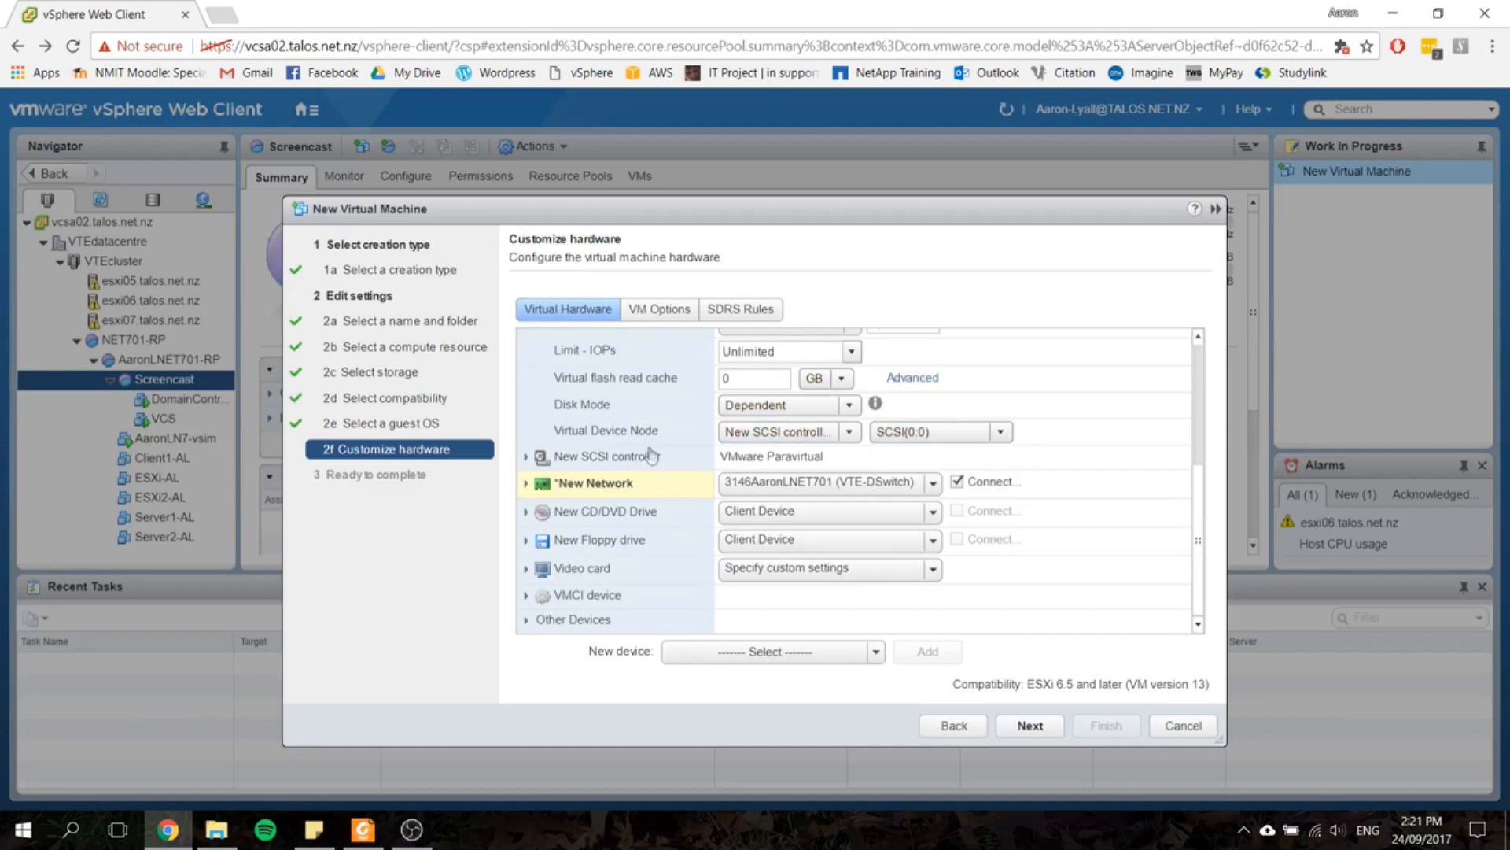
{"action": "left_click", "coordinate": [745, 491]}
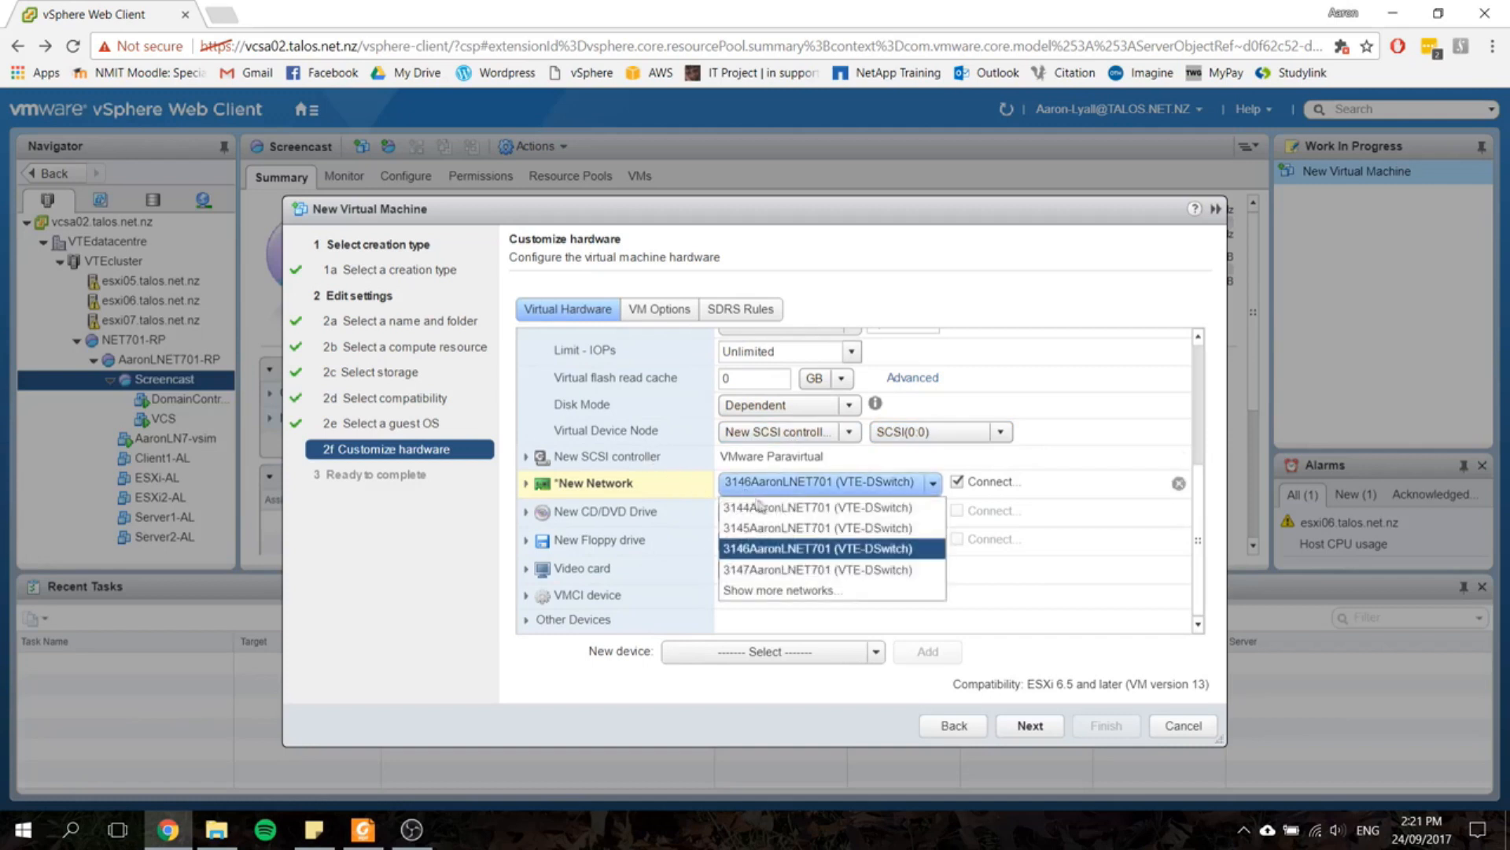
{"action": "left_click", "coordinate": [789, 568]}
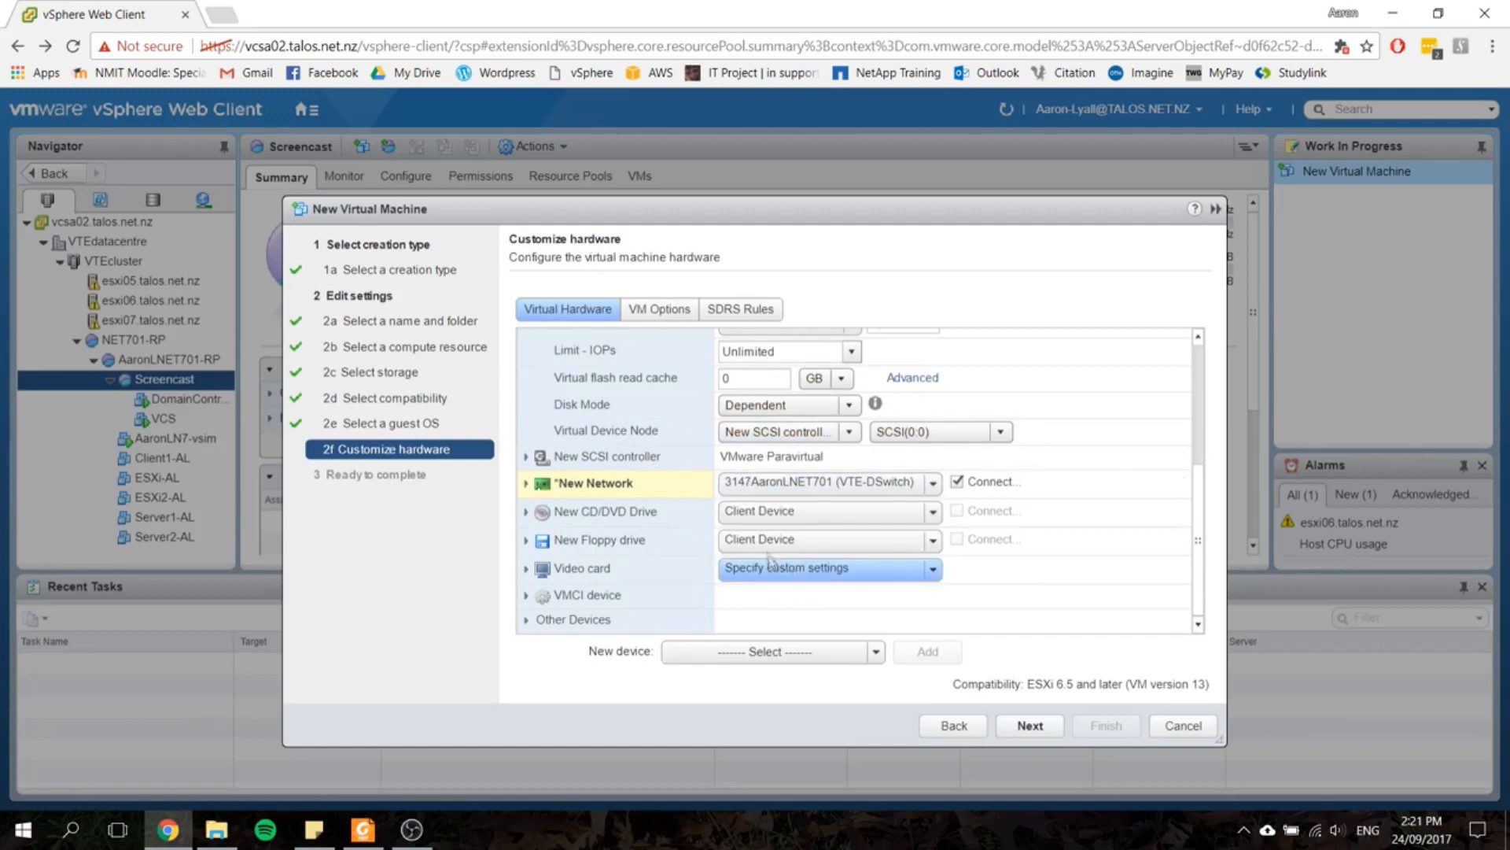
{"action": "left_click", "coordinate": [543, 512]}
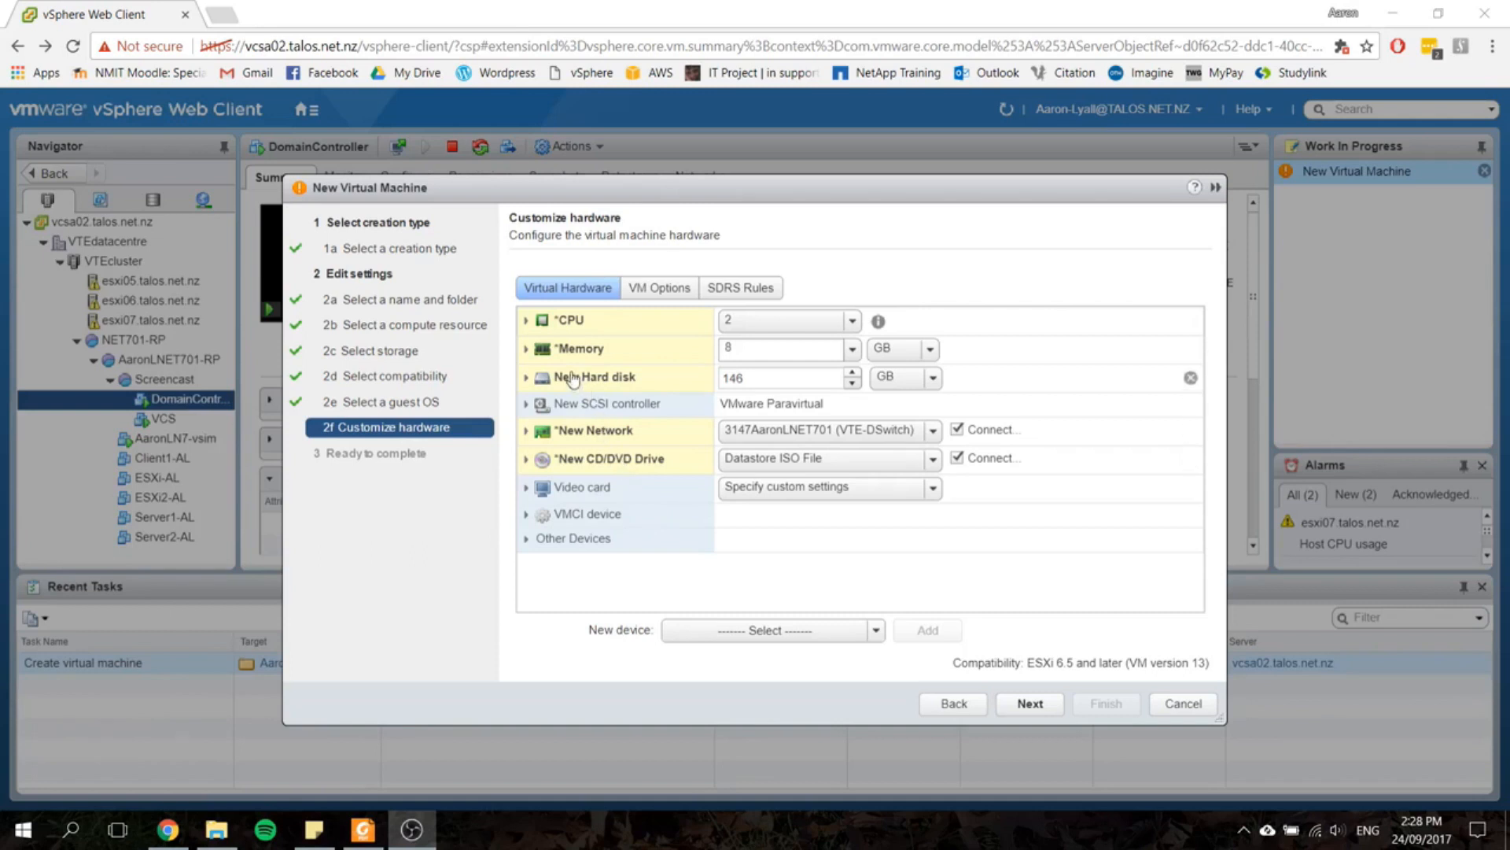
Step: Expose hardware-assisted virtualization to the guest OS and enable virtualized CPU performance counters, finishing the virtual machine's creation
{"action": "left_click", "coordinate": [525, 320]}
{"action": "scroll", "coordinate": [755, 425], "scroll_direction": "down", "scroll_amount": 2}
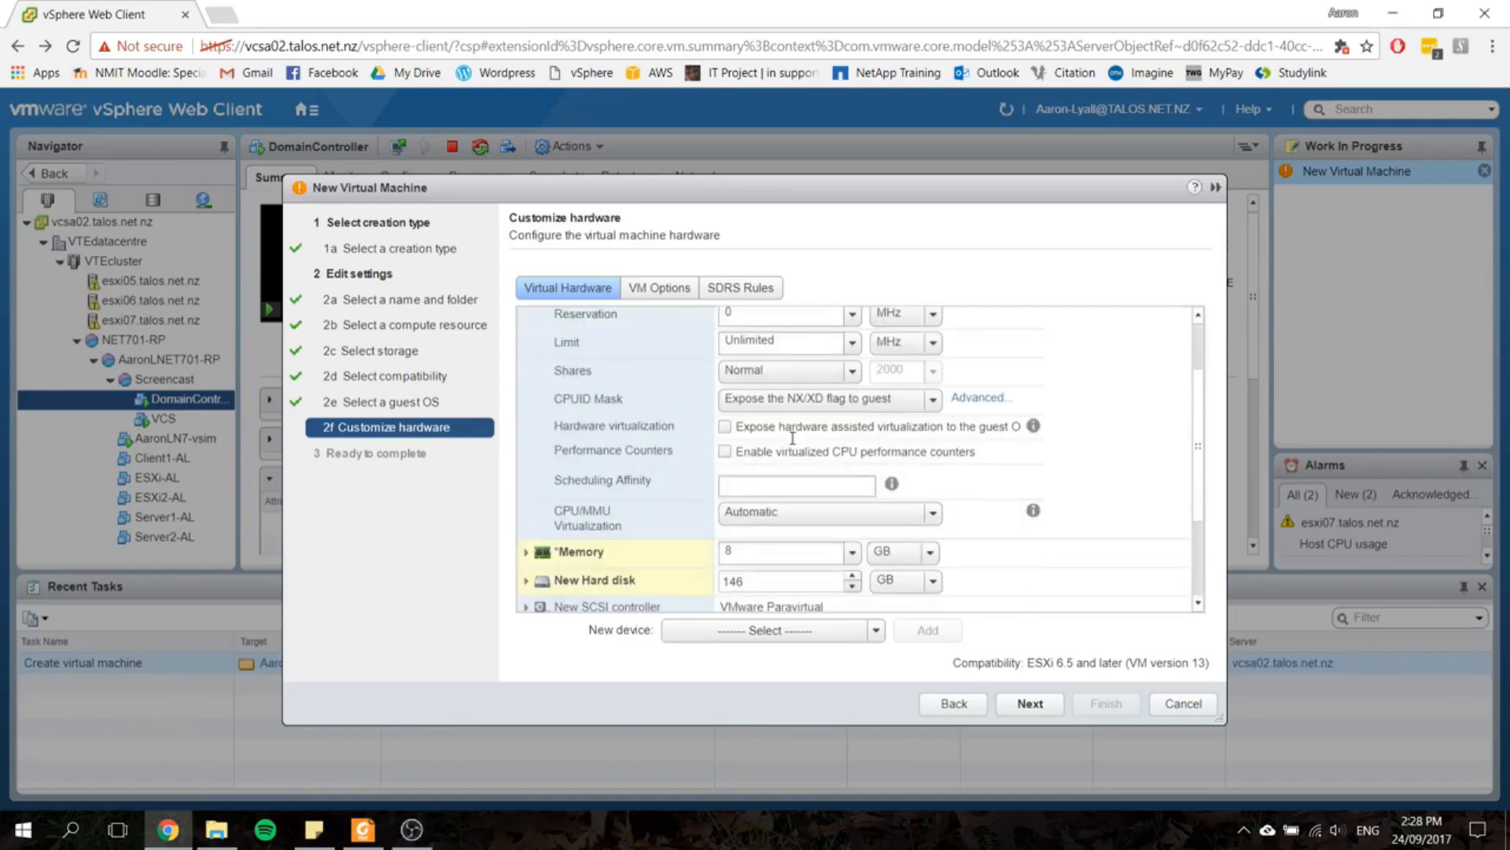
{"action": "left_click", "coordinate": [785, 430]}
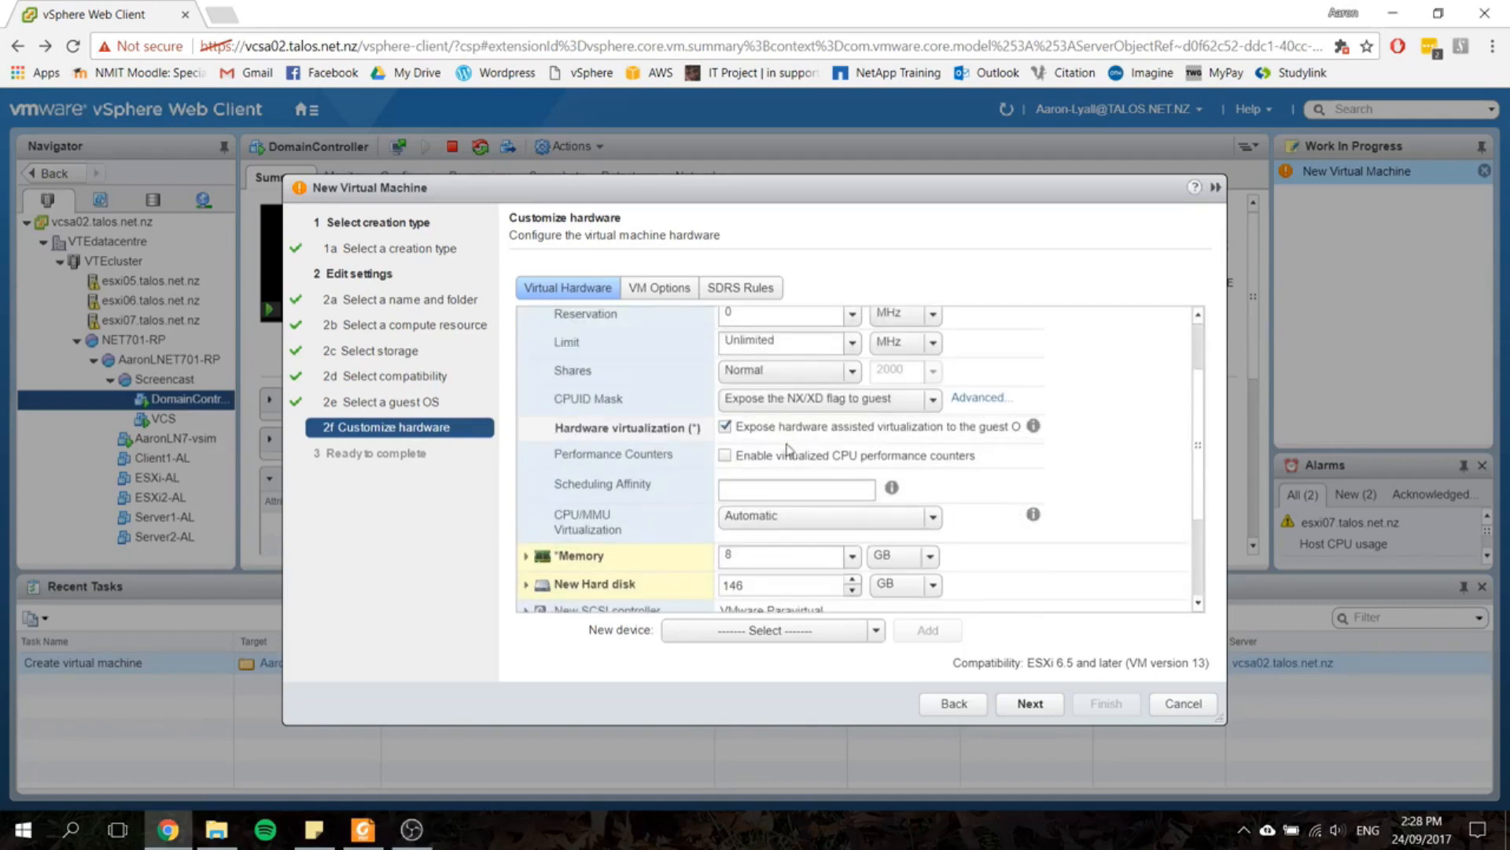
{"action": "left_click", "coordinate": [787, 458]}
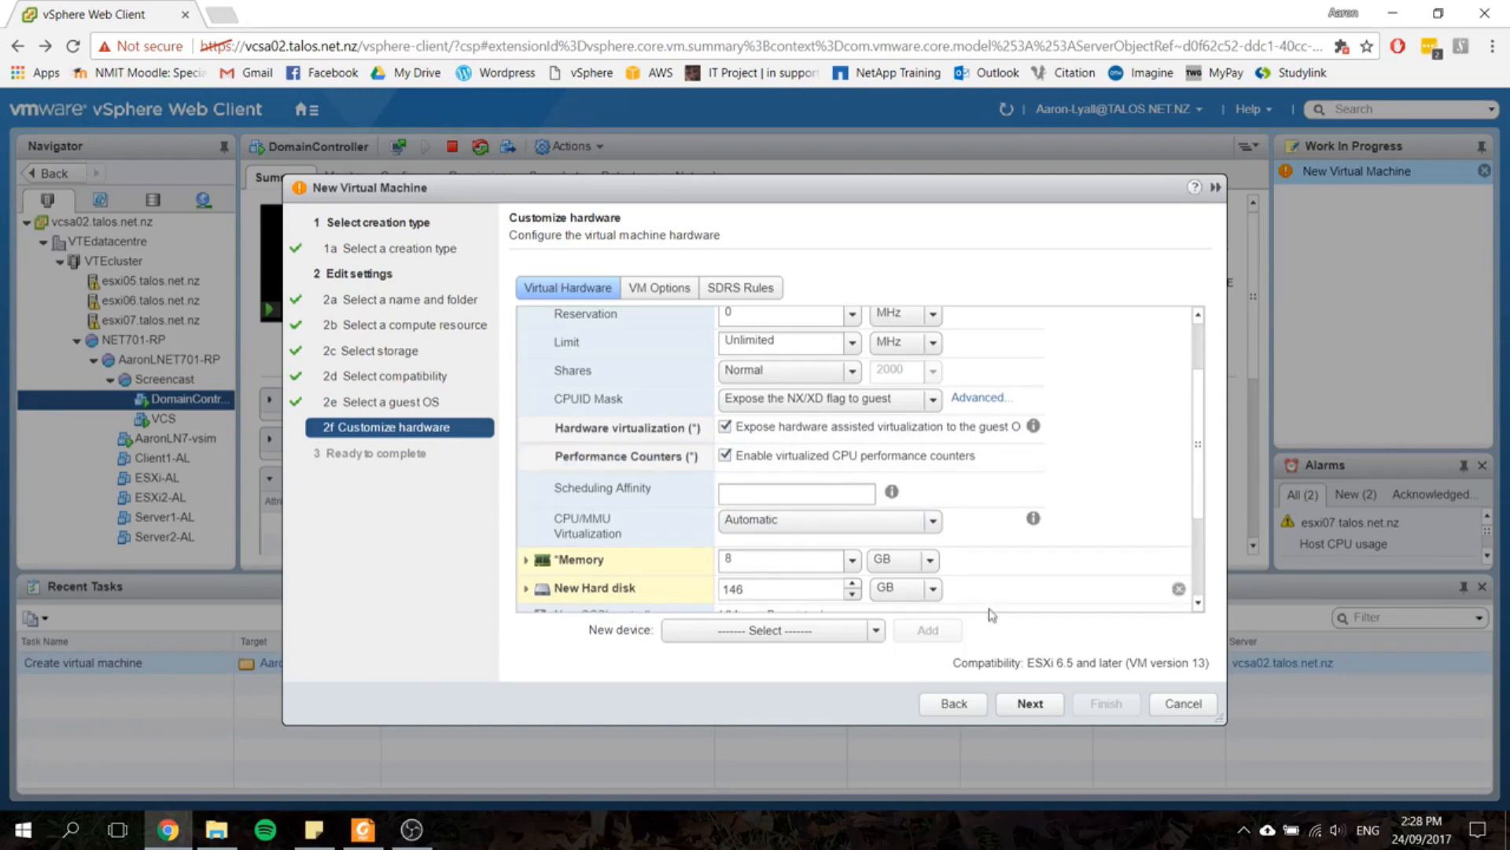
{"action": "left_click", "coordinate": [1030, 703]}
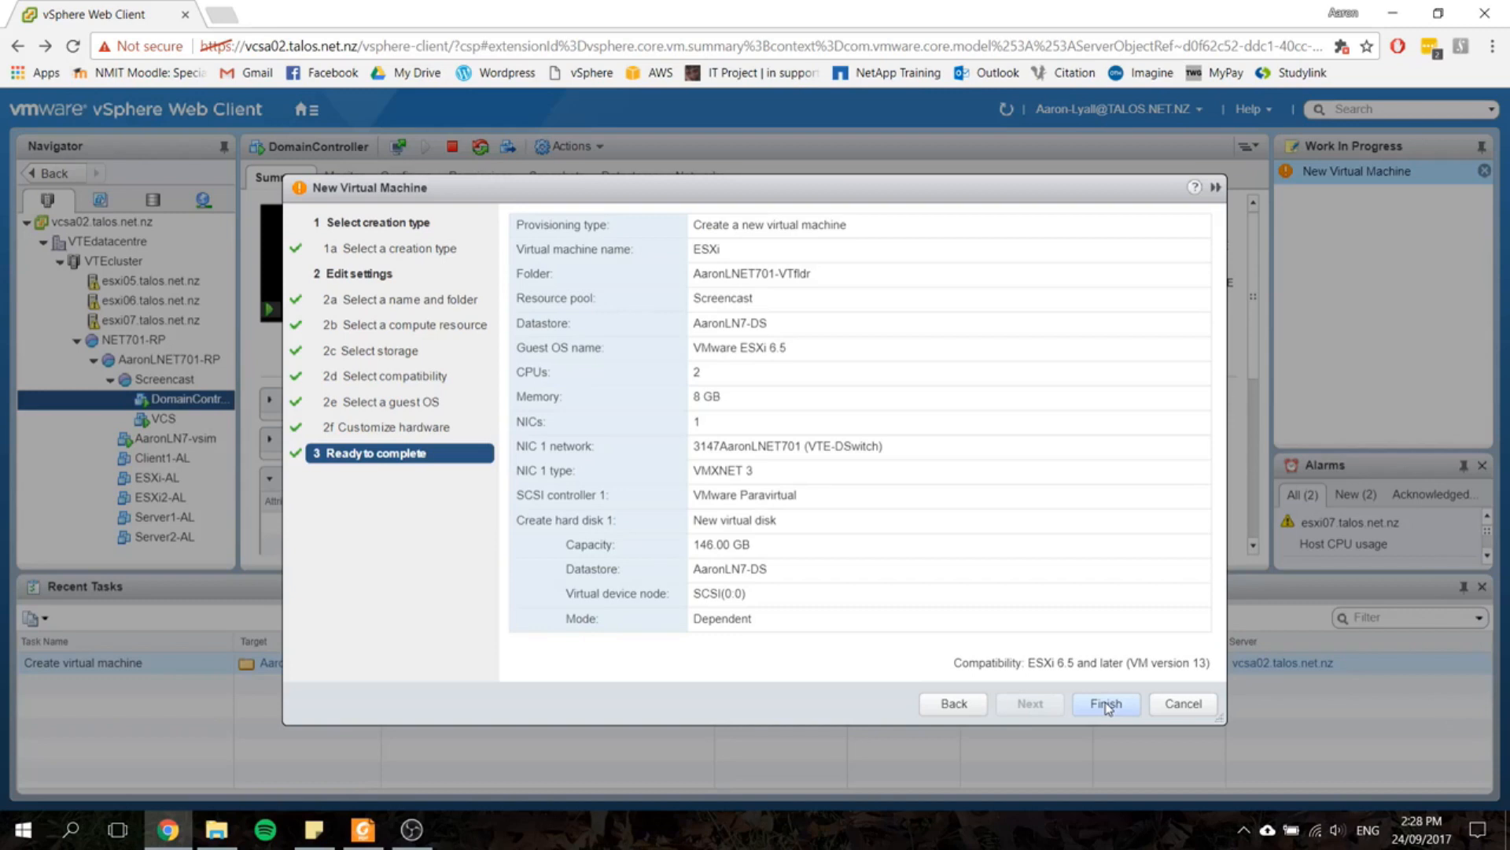
{"action": "left_click", "coordinate": [1107, 704]}
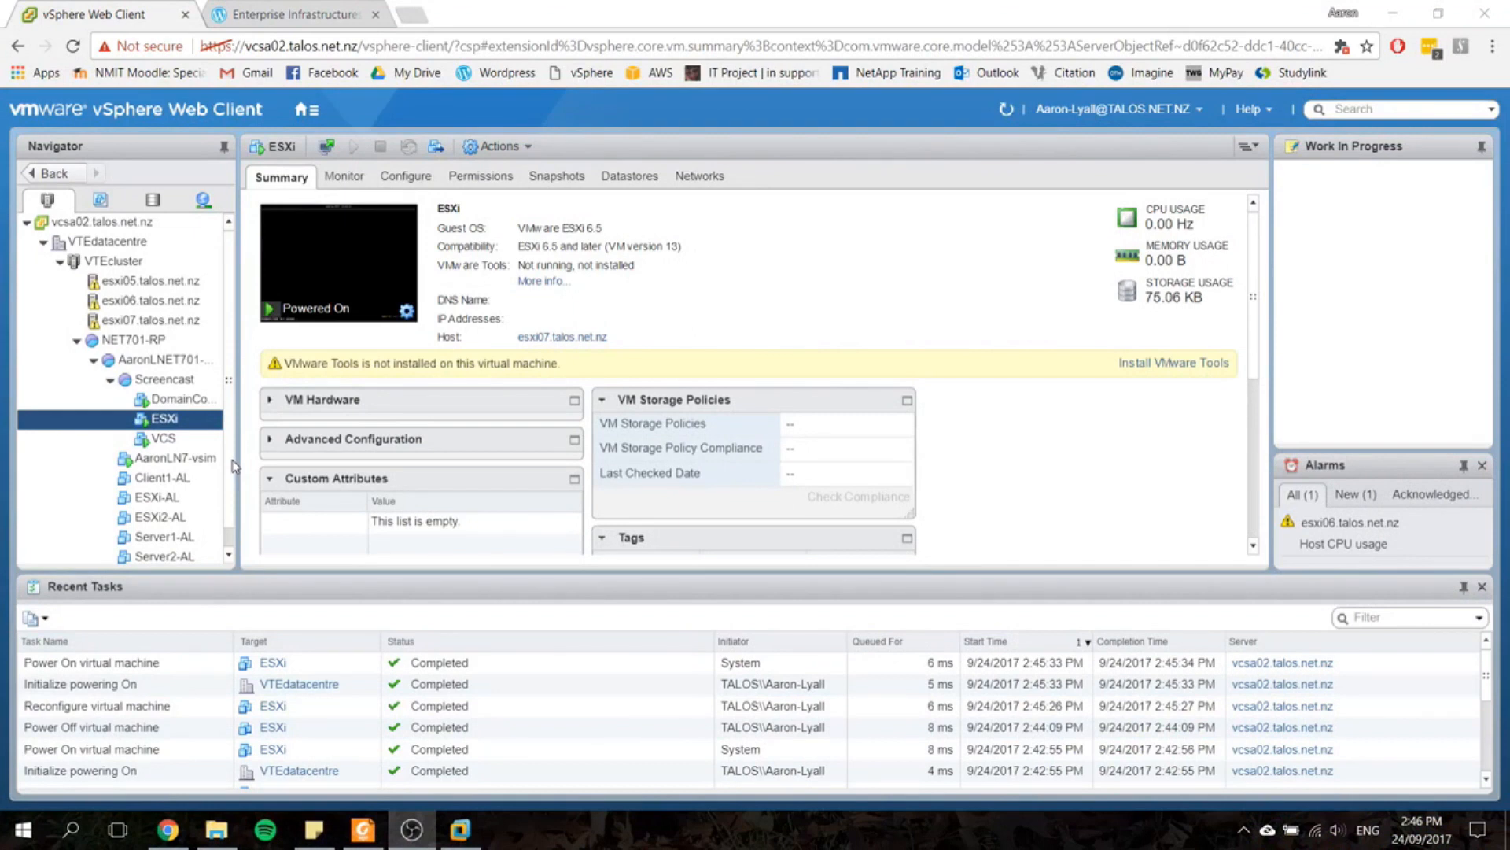
Step: Look up the power actions available for the ESXi virtual machine
{"action": "left_click", "coordinate": [187, 421]}
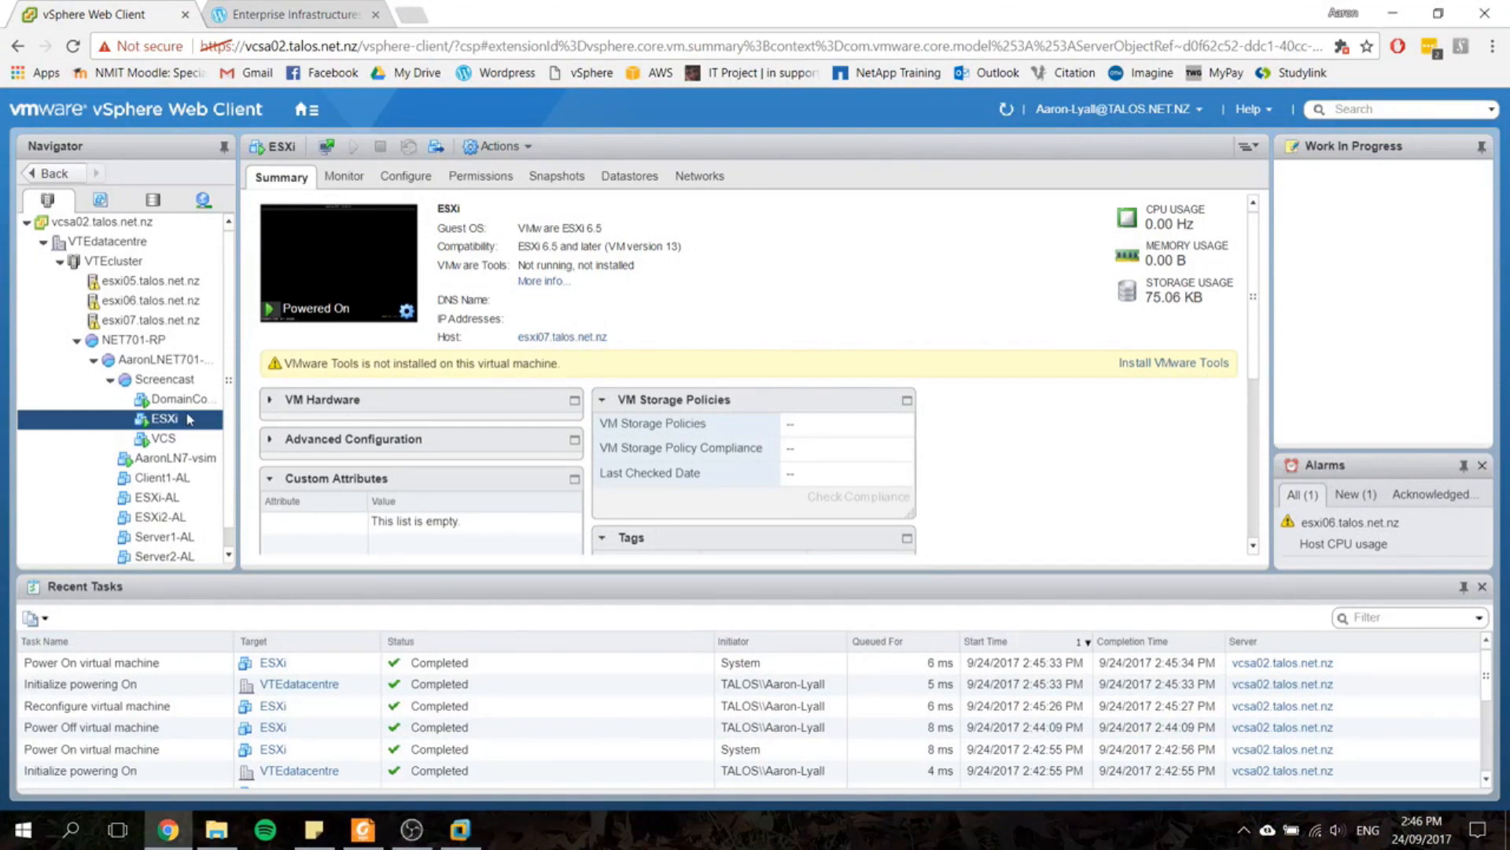
{"action": "left_click", "coordinate": [189, 423]}
{"action": "right_click", "coordinate": [189, 421]}
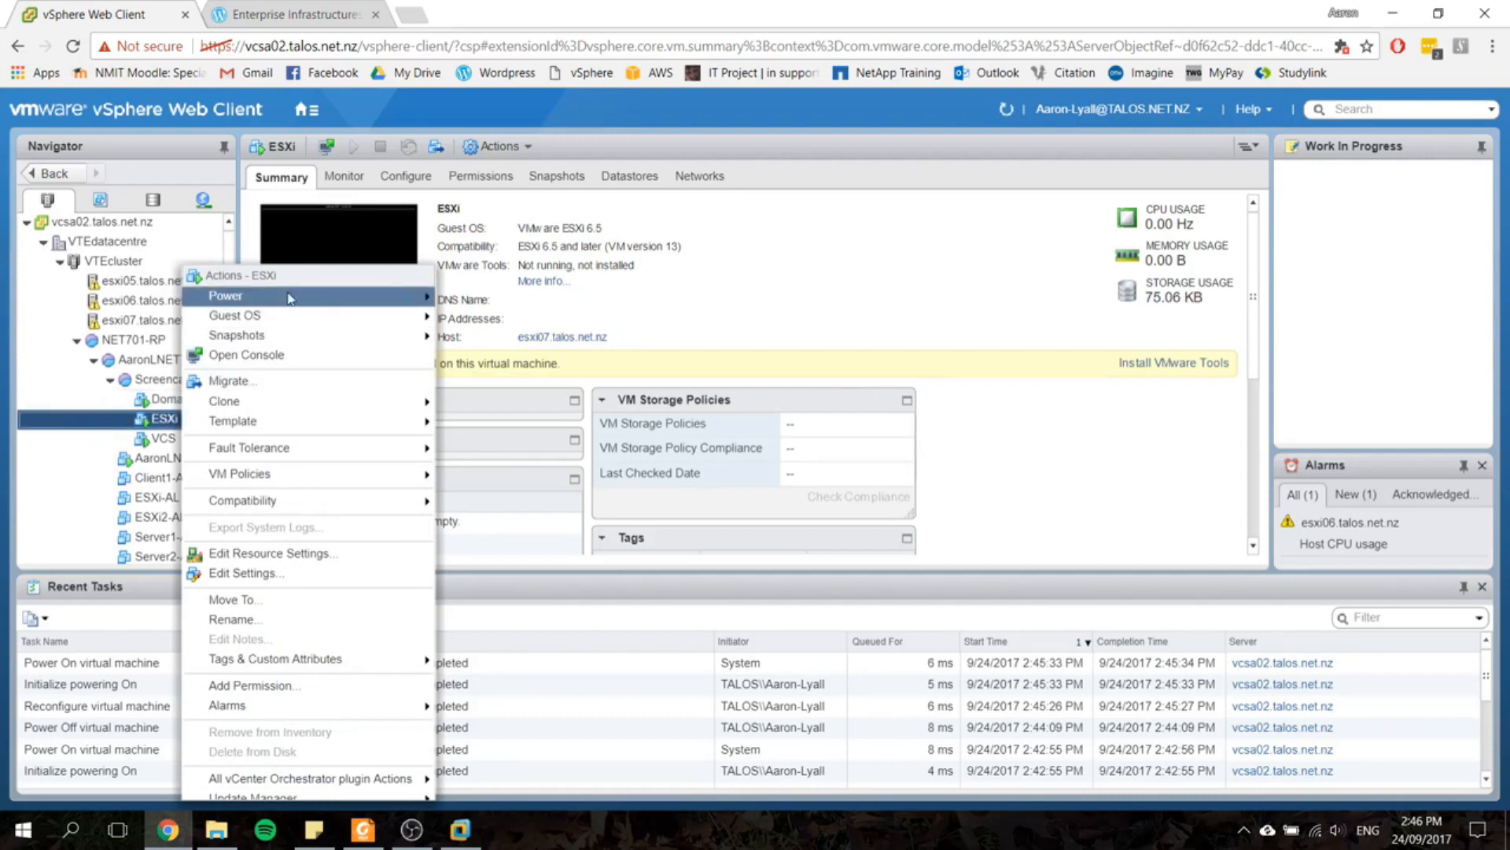
{"action": "mouse_move", "coordinate": [316, 301]}
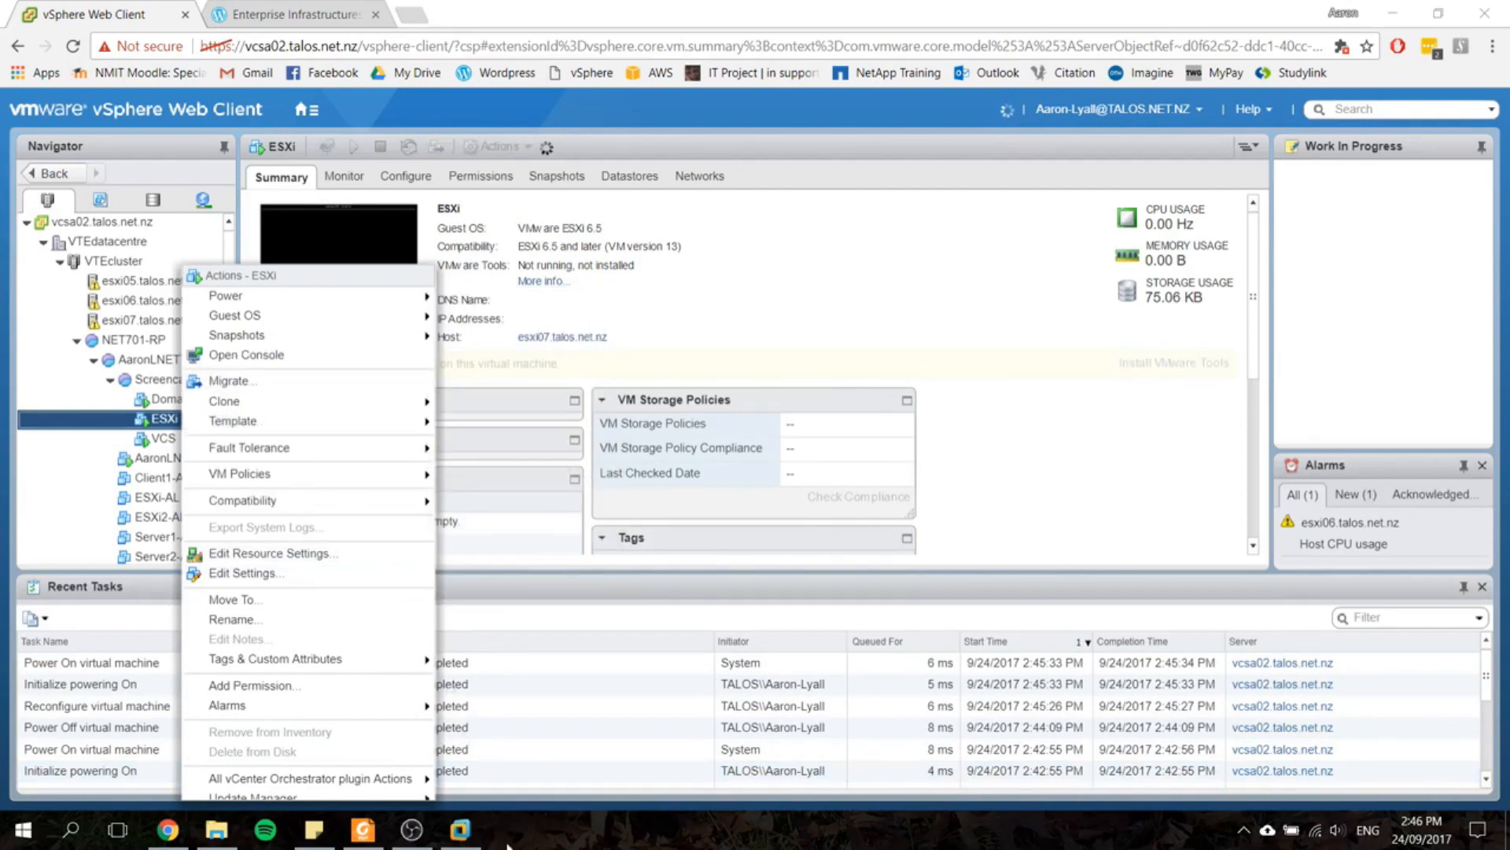
Step: Switch to the ESXi virtual machine's console in VMware Workstation and display it in full screen
{"action": "mouse_move", "coordinate": [472, 834]}
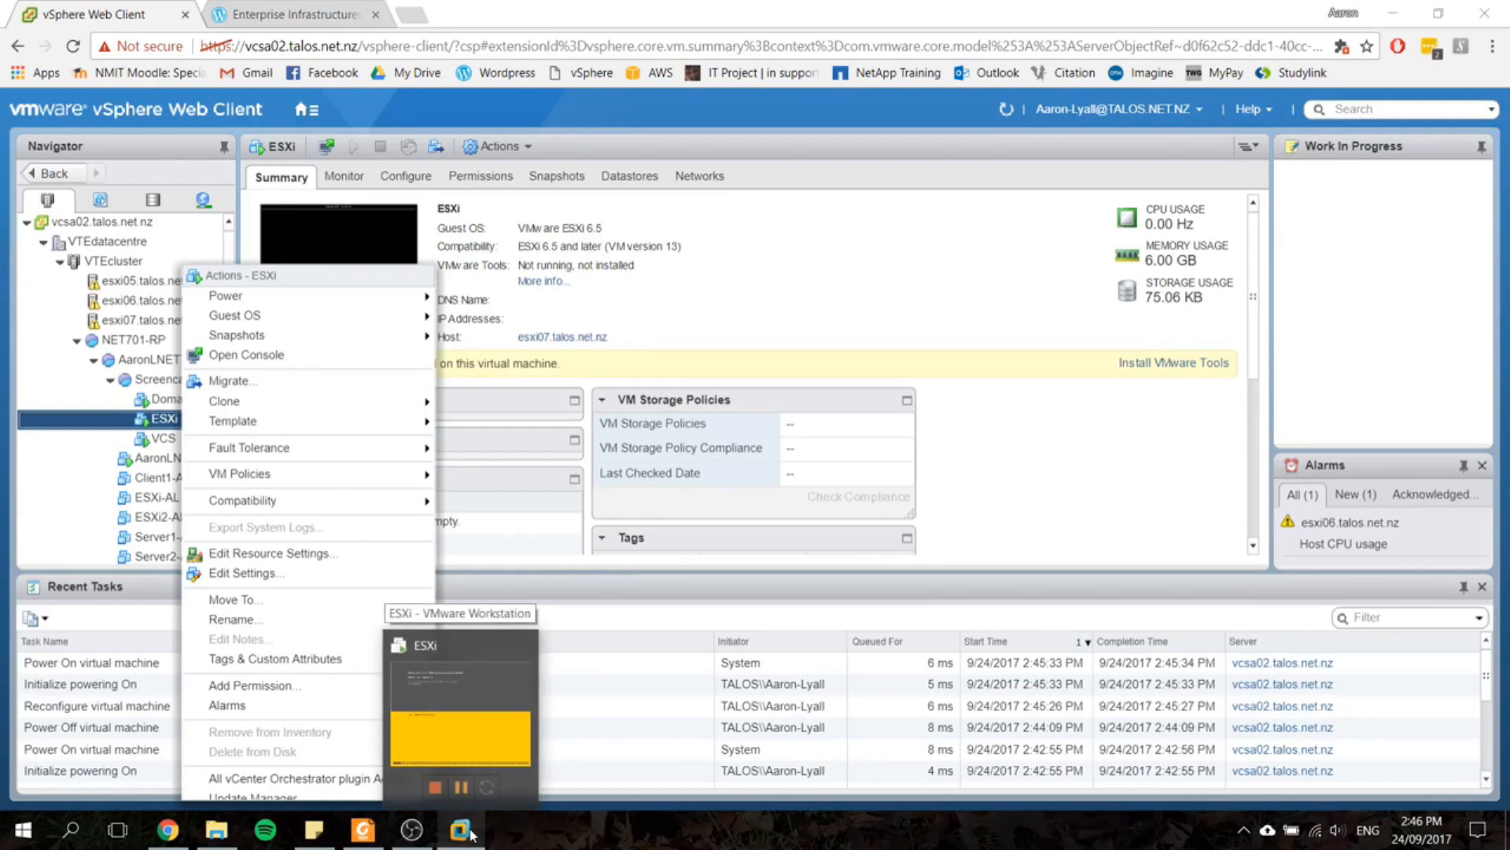
{"action": "left_click", "coordinate": [463, 735]}
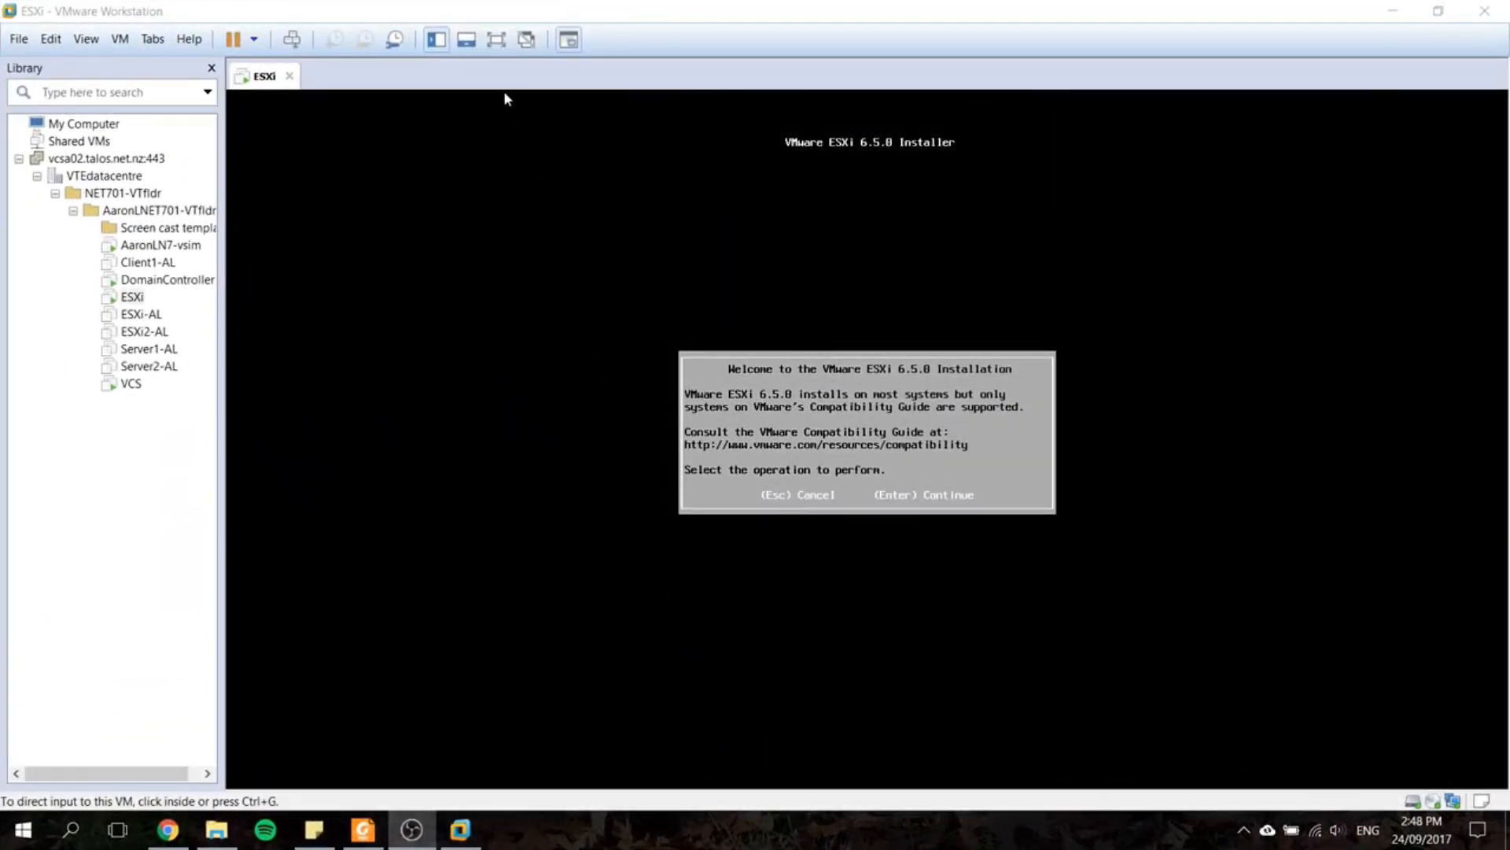
{"action": "left_click", "coordinate": [494, 40]}
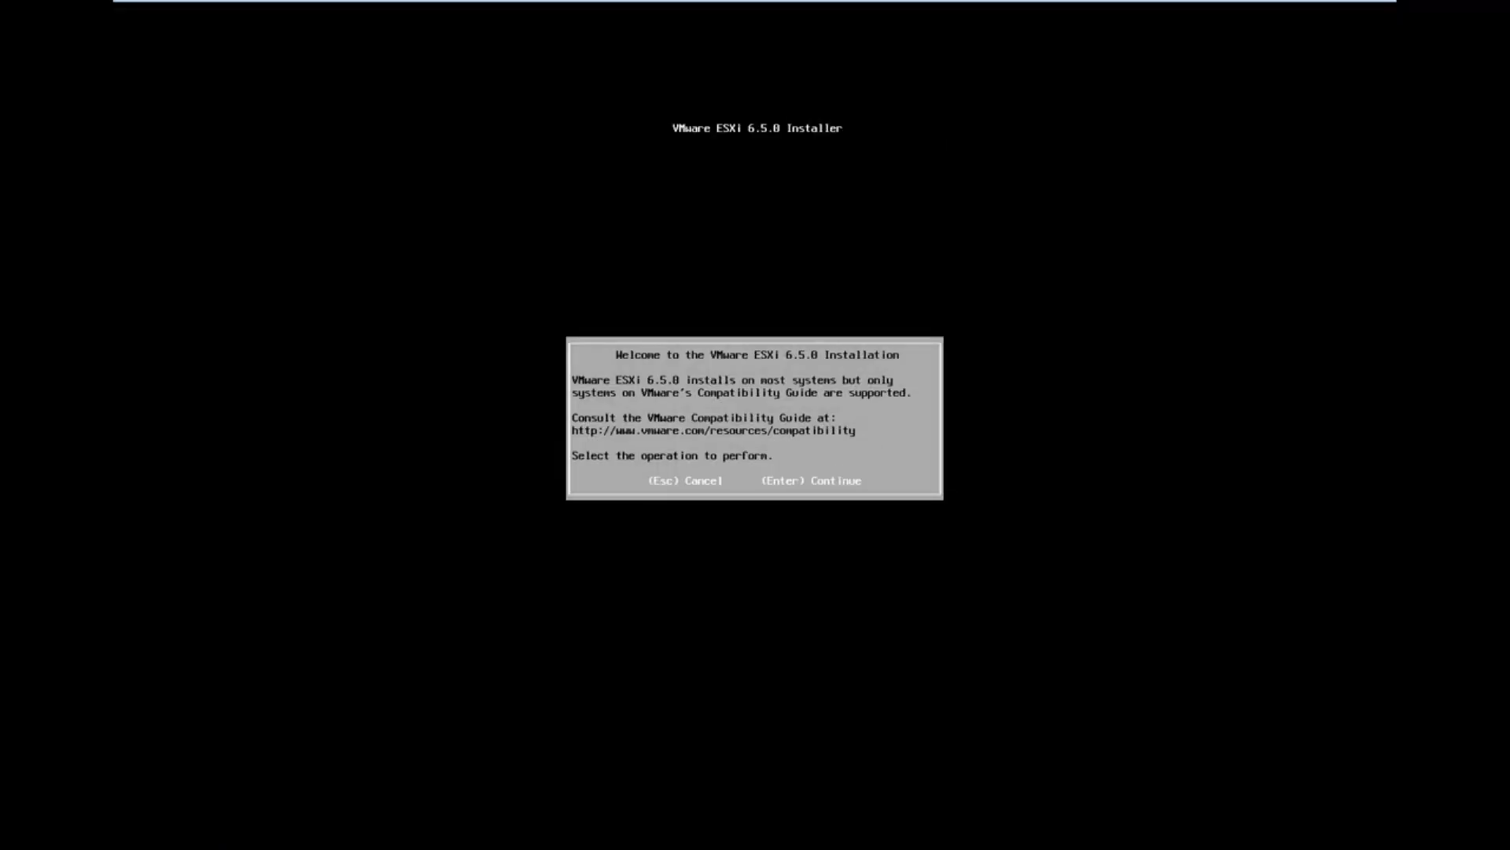
Step: Begin the ESXi 6.5.0 installation, accept the license agreement and choose the local VMware virtual disk as the install target
{"action": "key", "text": "Return"}
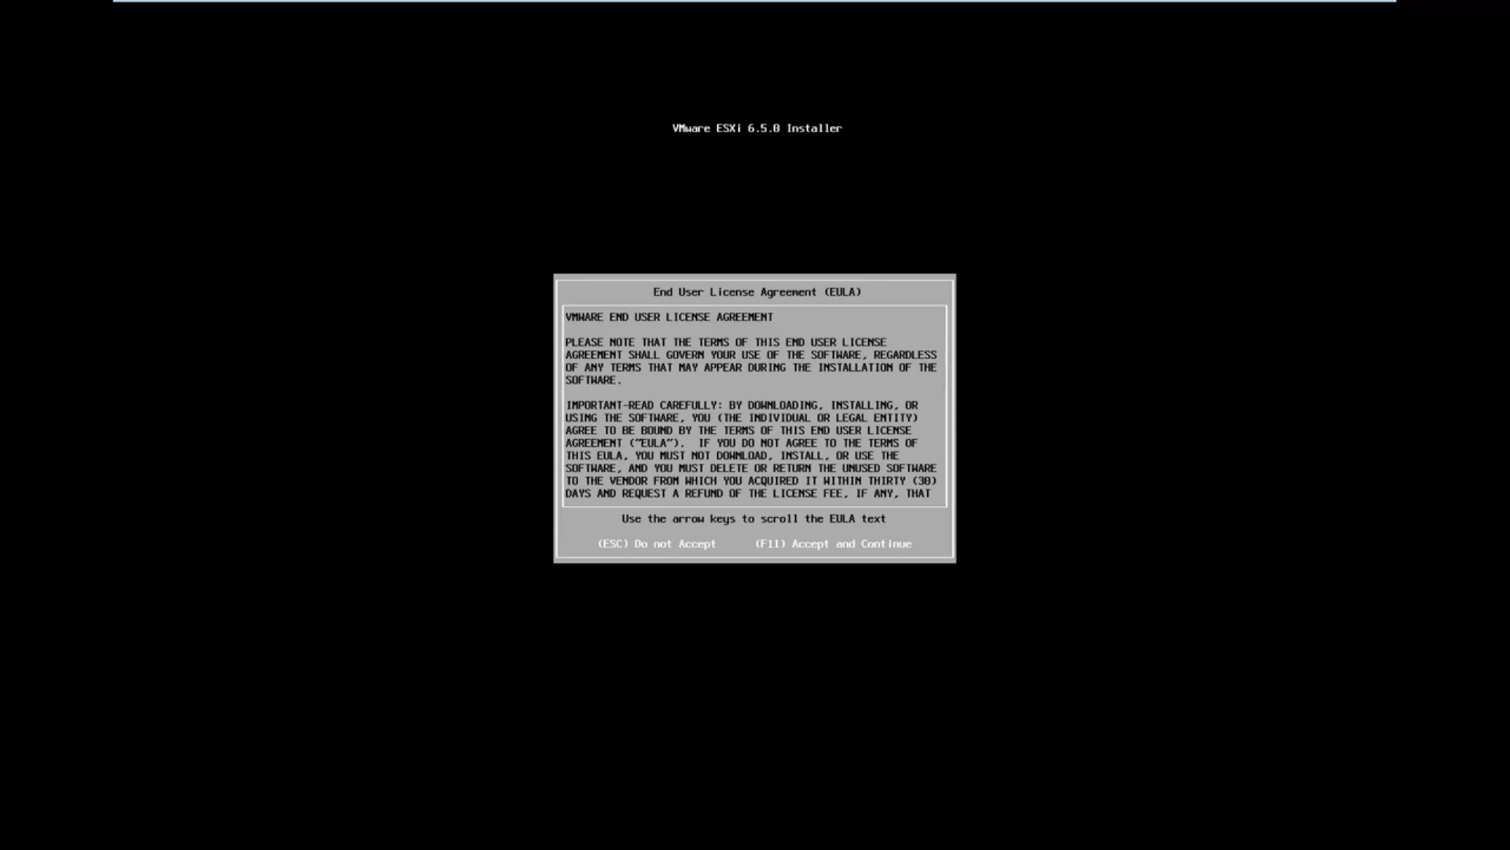
{"action": "key", "text": "F11"}
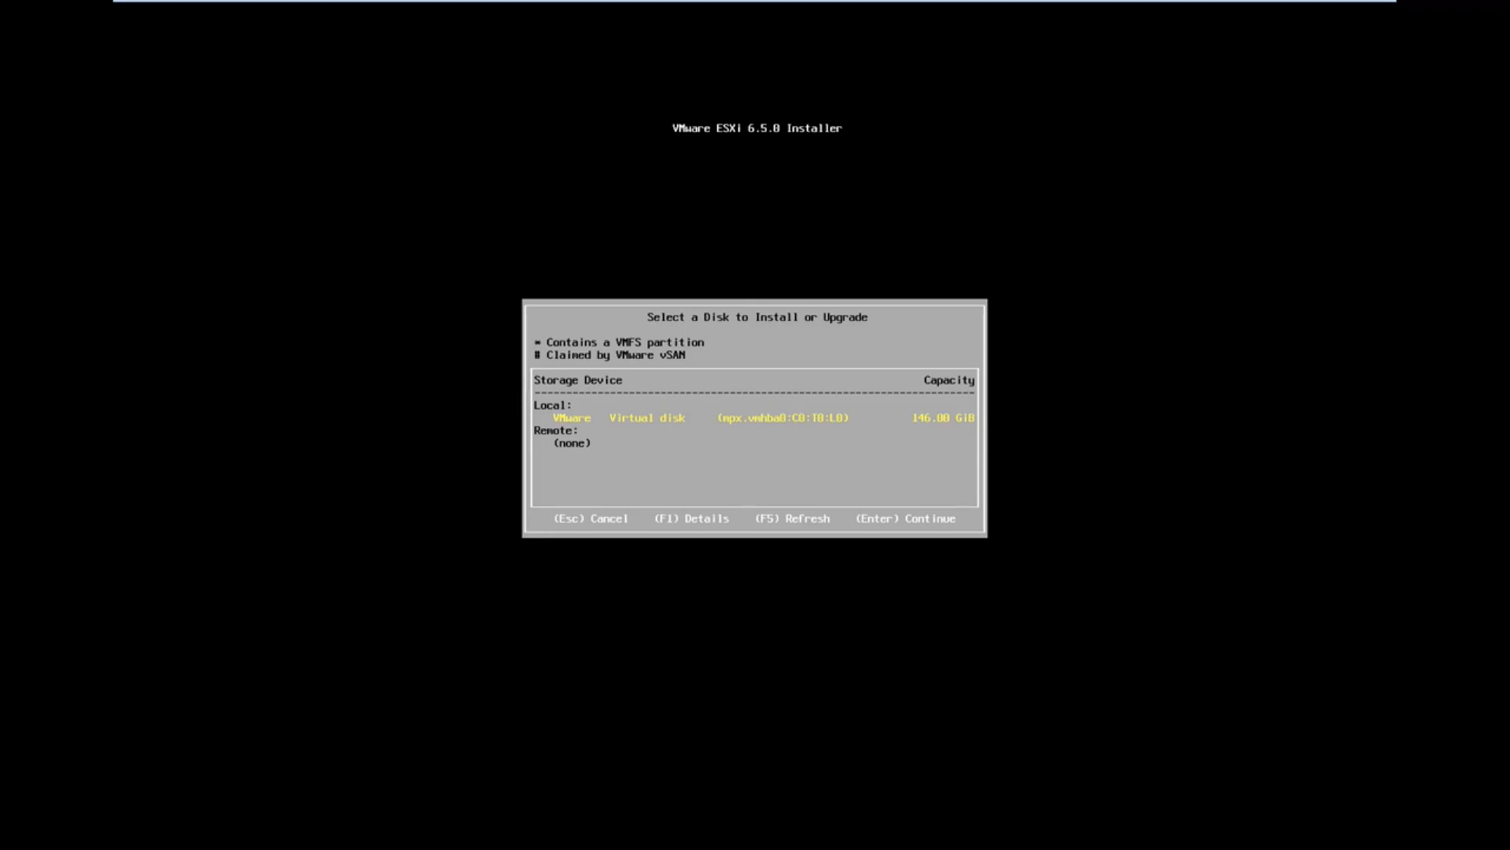
{"action": "key", "text": "Return"}
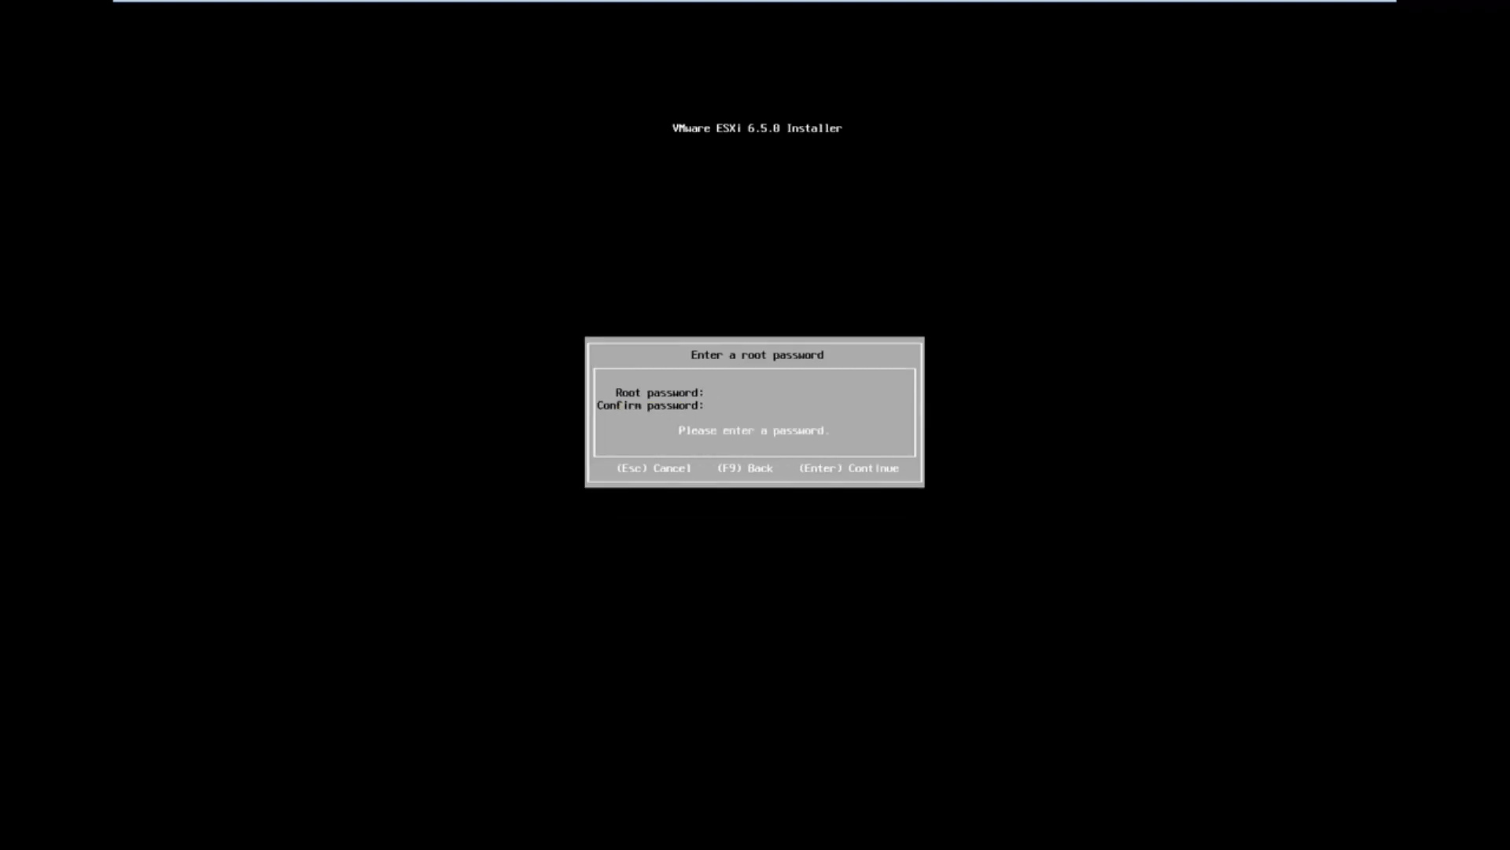
Step: Enter and confirm the root password, and start installing ESXi on the chosen disk
{"action": "type", "text": "*****************"}
{"action": "key", "text": "Return"}
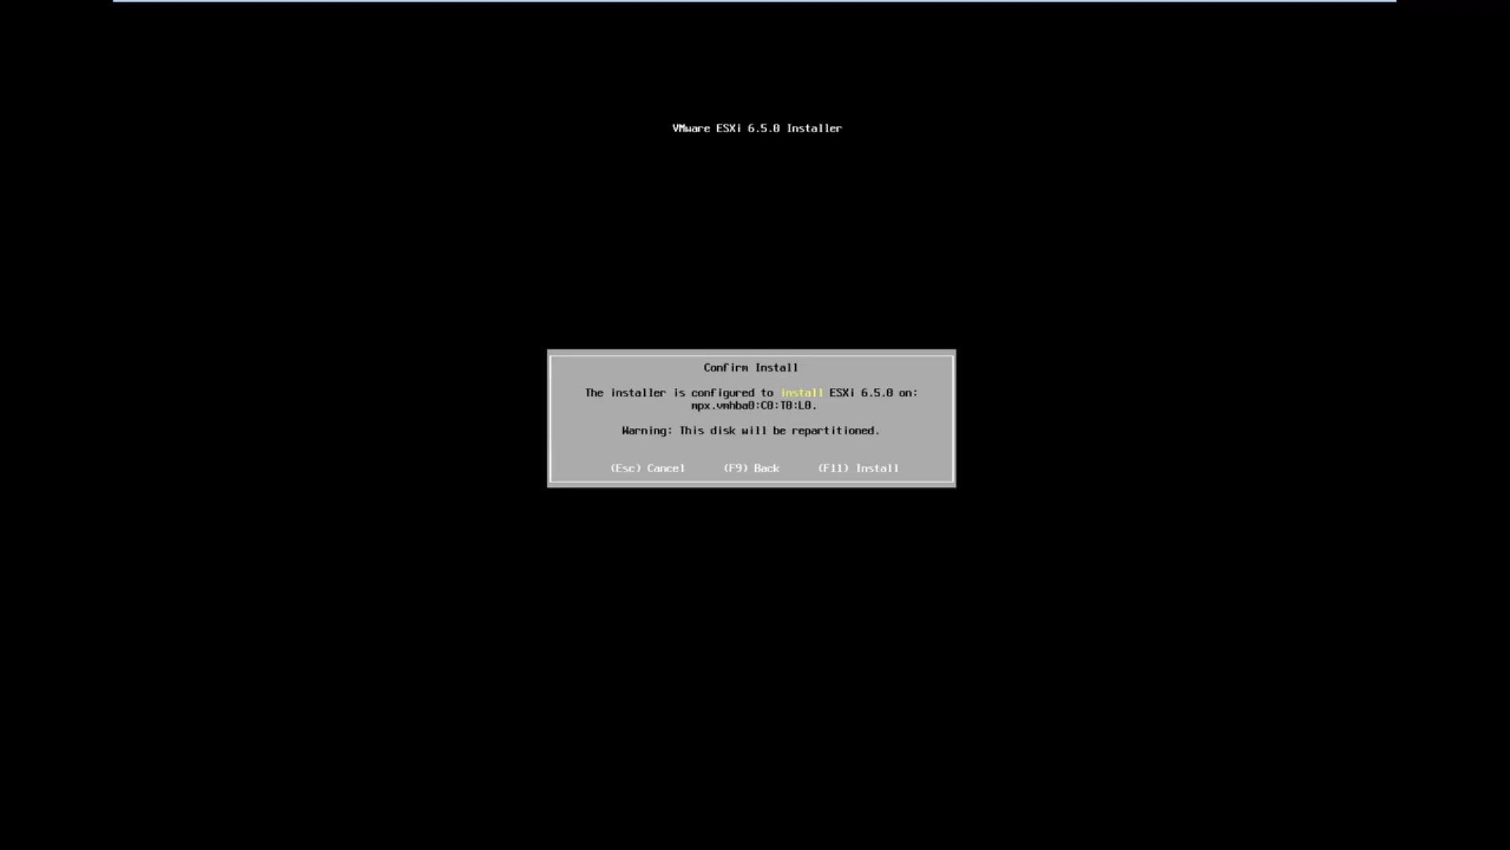
{"action": "key", "text": "F11"}
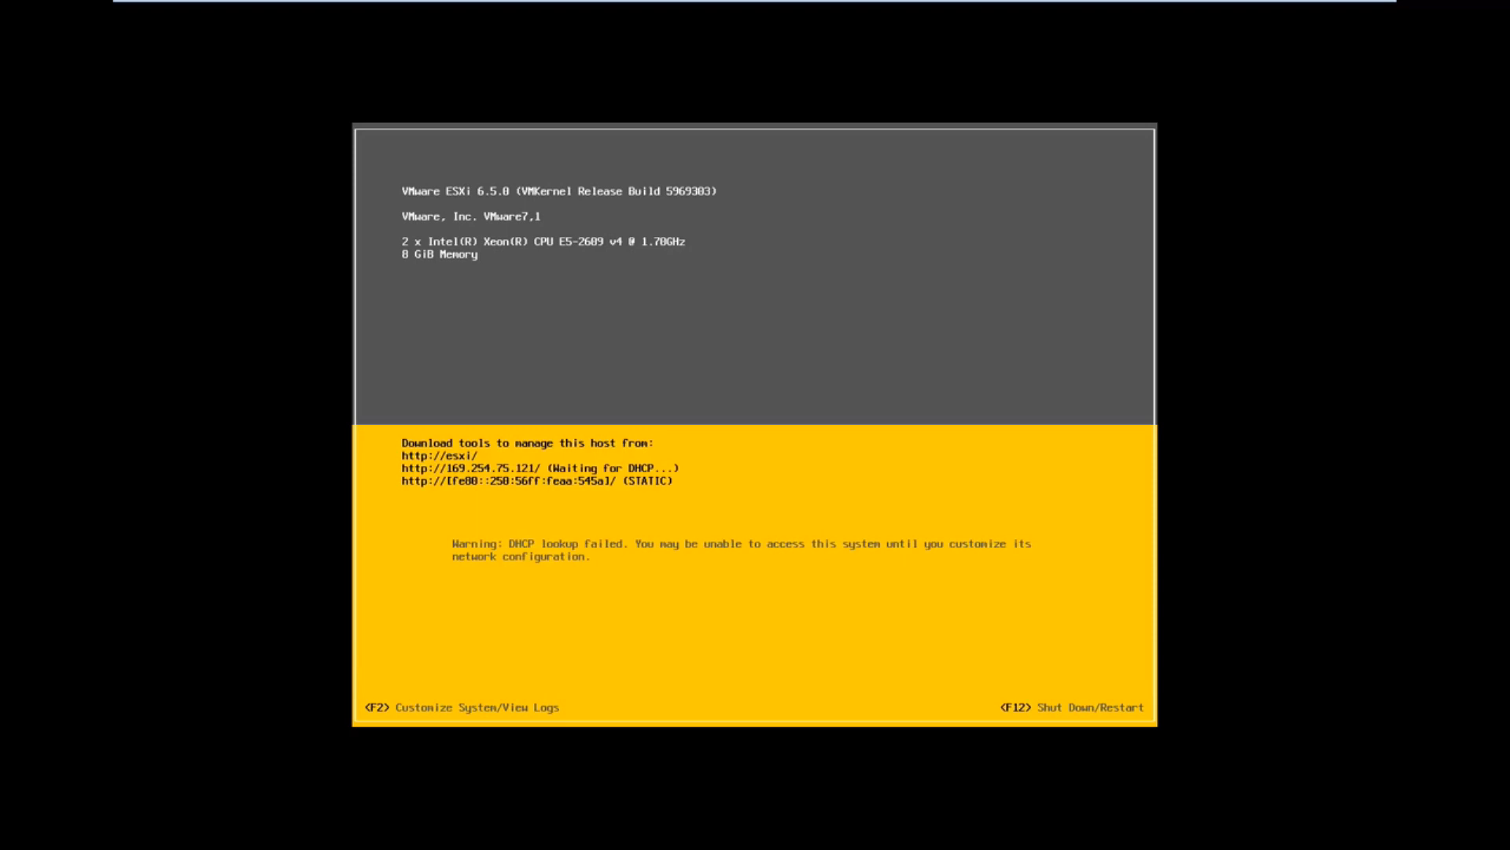
Step: Log in to the ESXi host's system customization as root with the account password
{"action": "key", "text": "F2"}
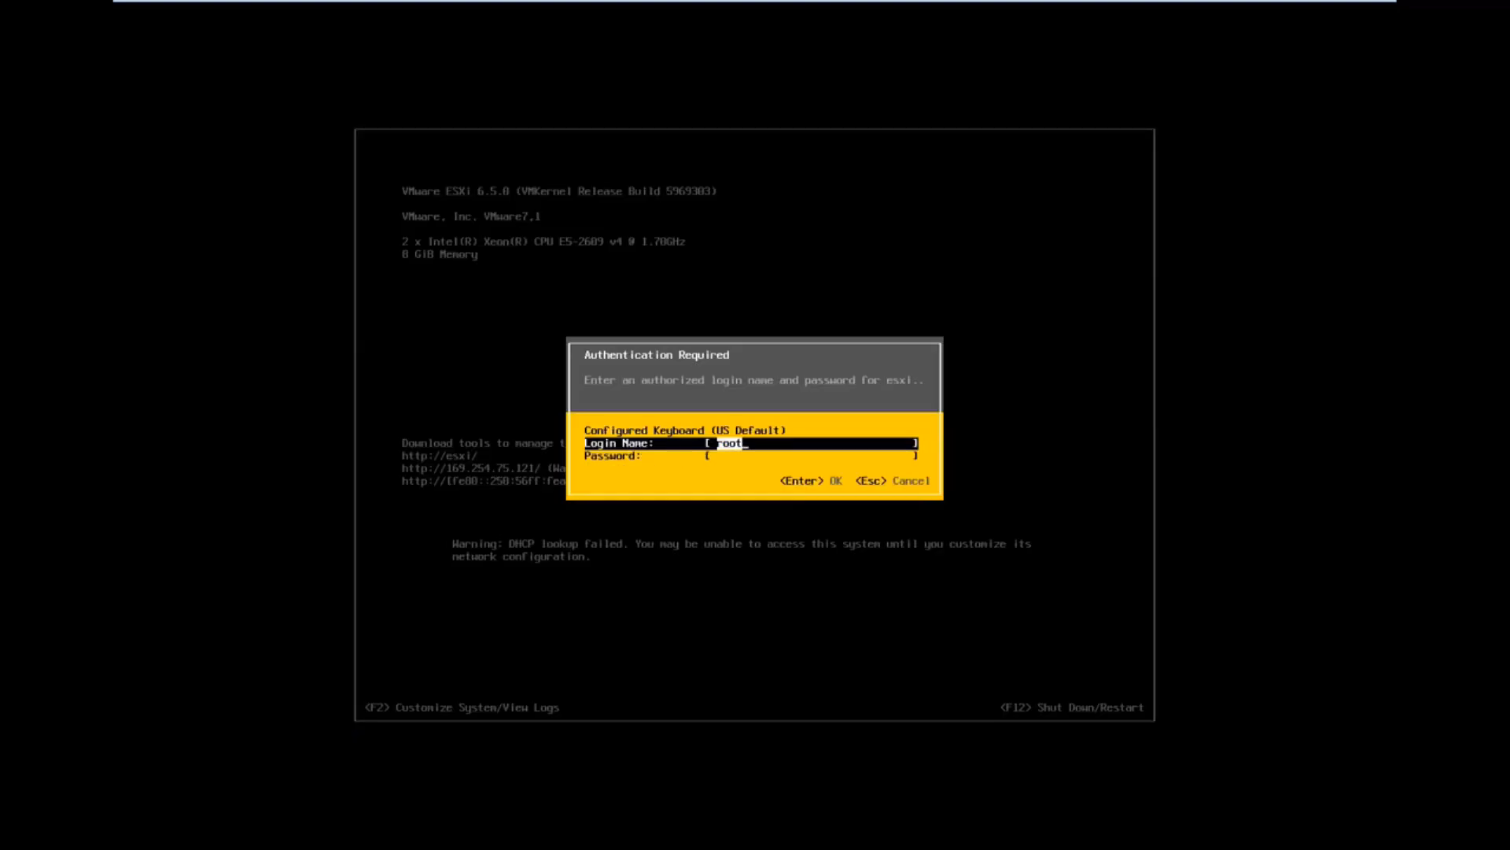
{"action": "key", "text": "Tab"}
{"action": "type", "text": "****"}
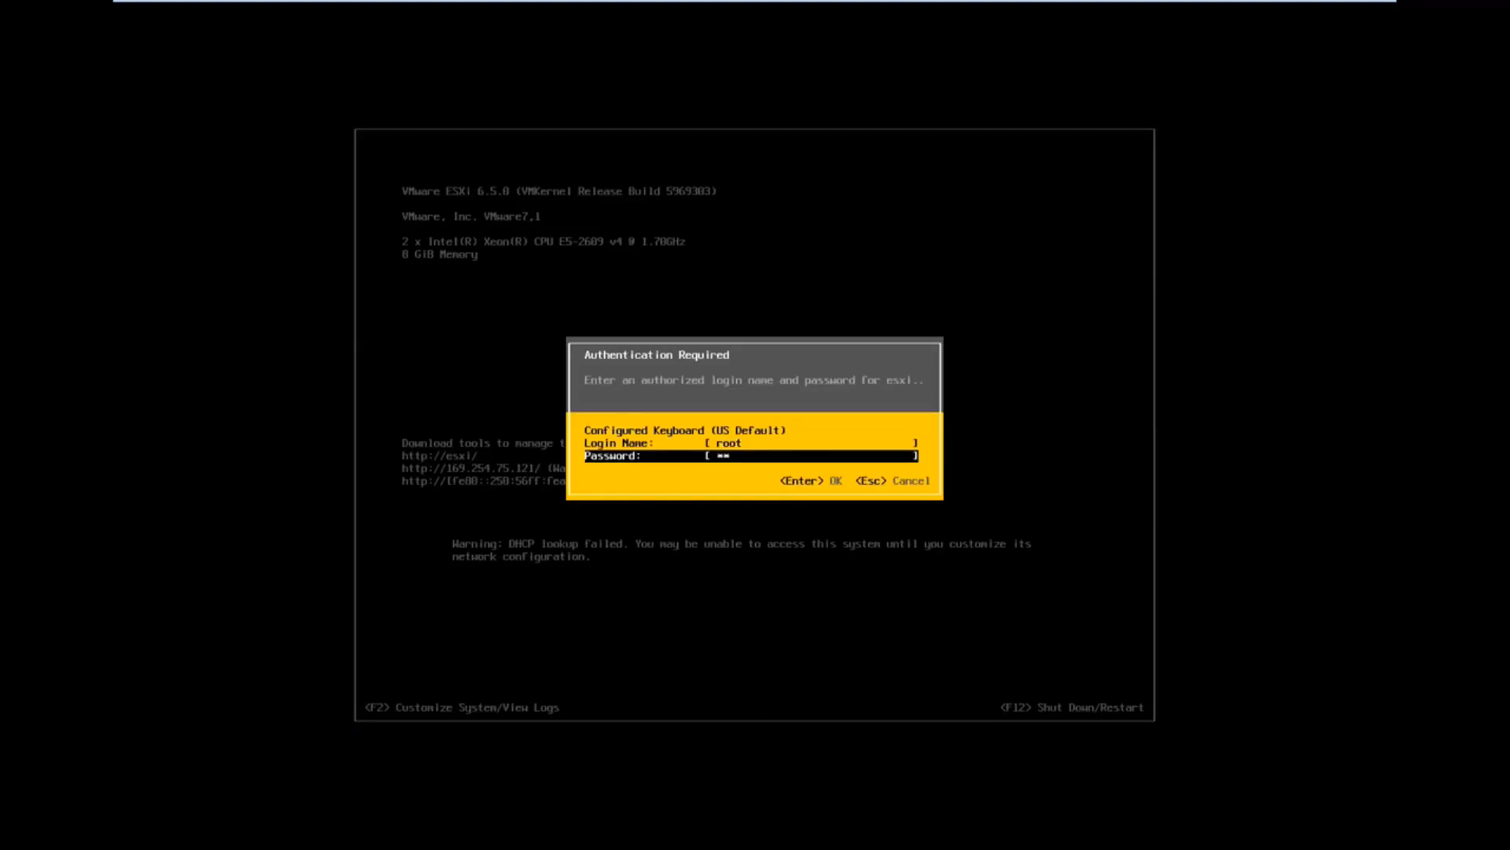
{"action": "type", "text": "*****"}
{"action": "key", "text": "Return"}
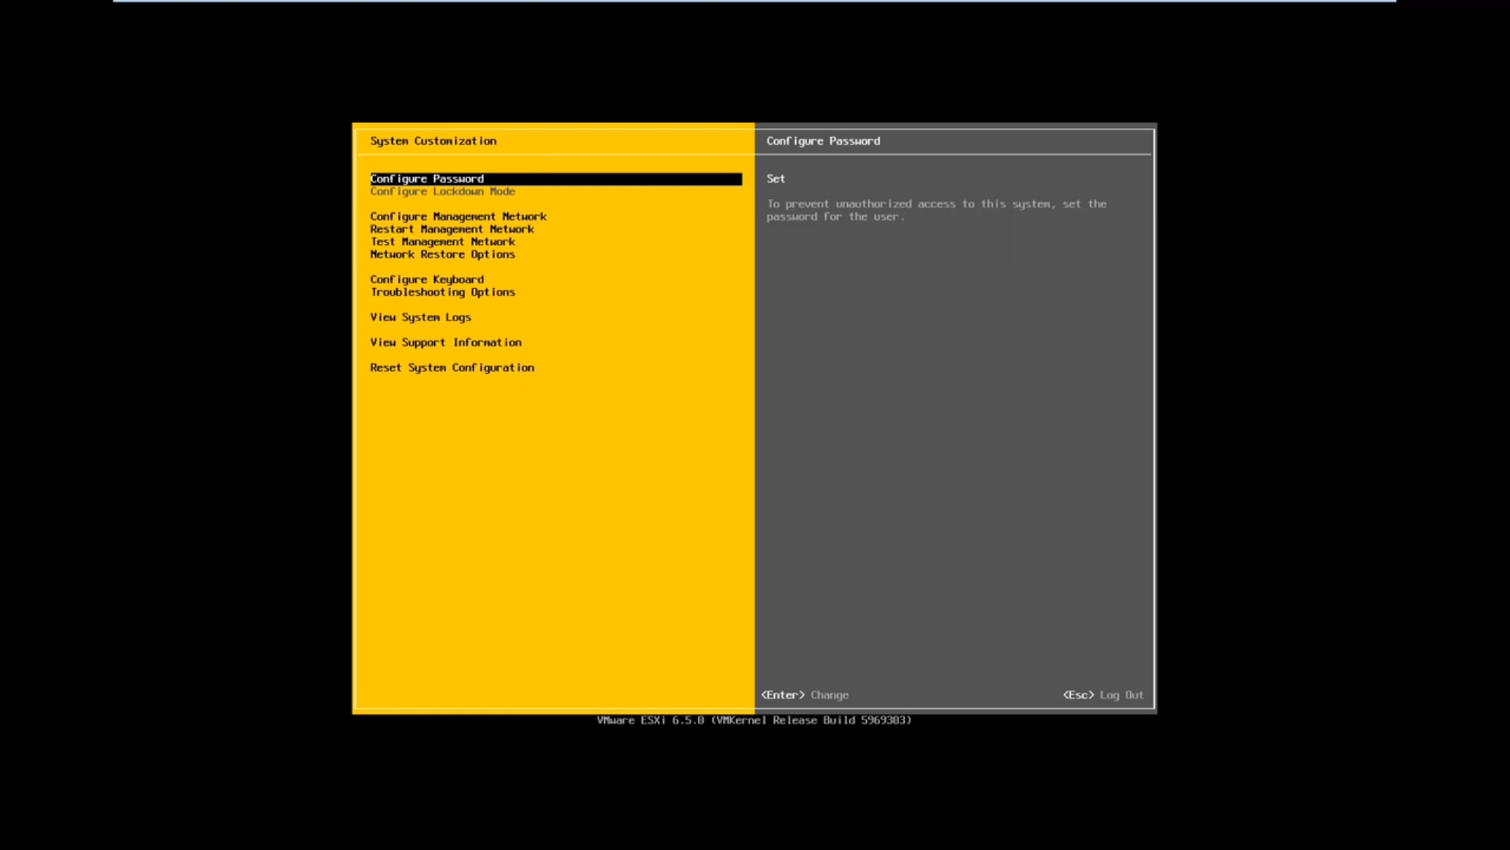
Step: Switch the management network's IPv4 configuration to a static address and network configuration
{"action": "key", "text": "Down"}
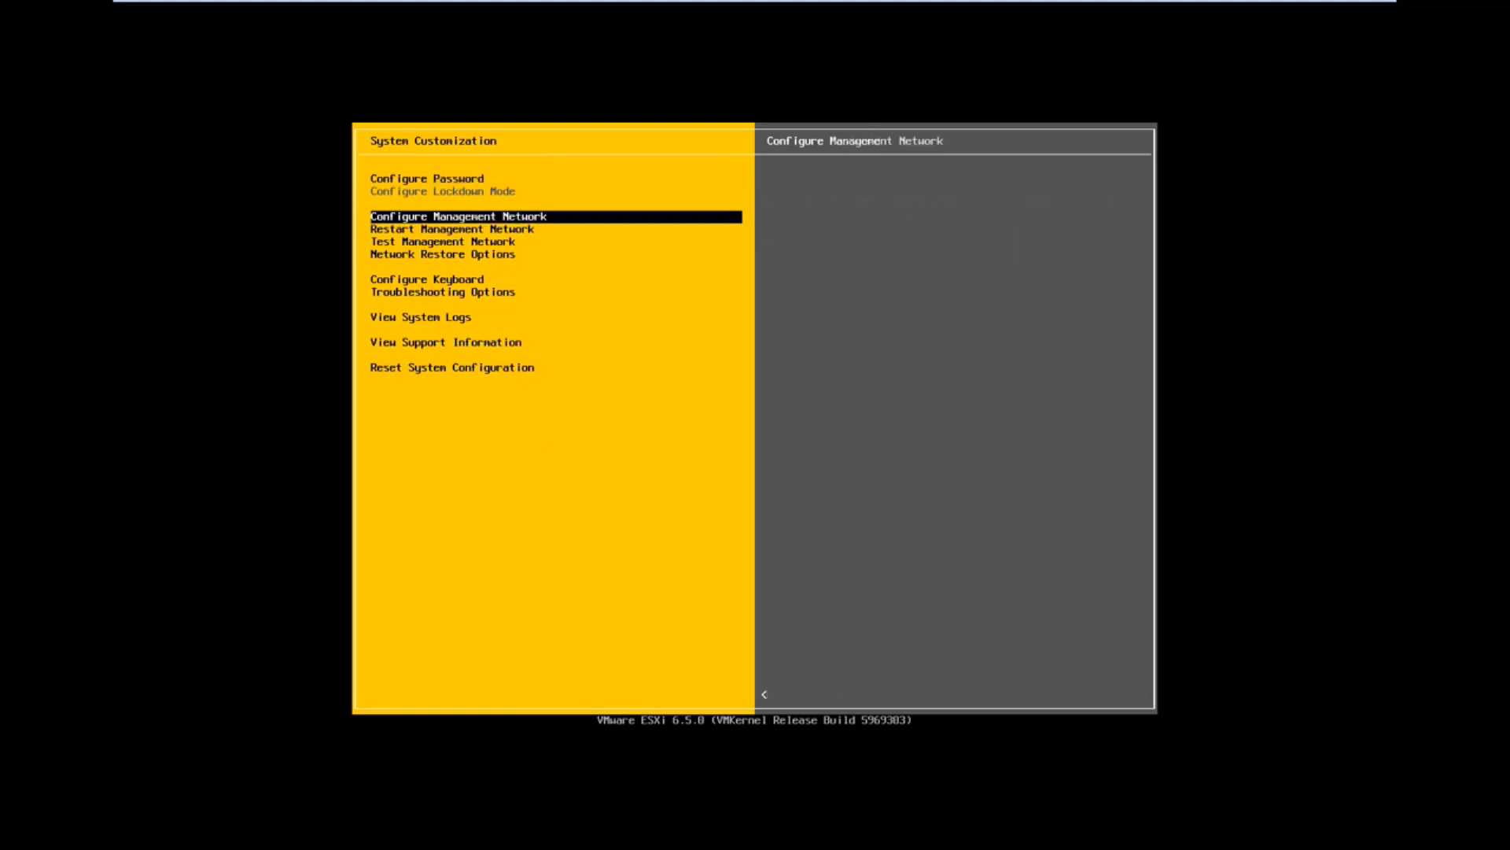
{"action": "key", "text": "Return"}
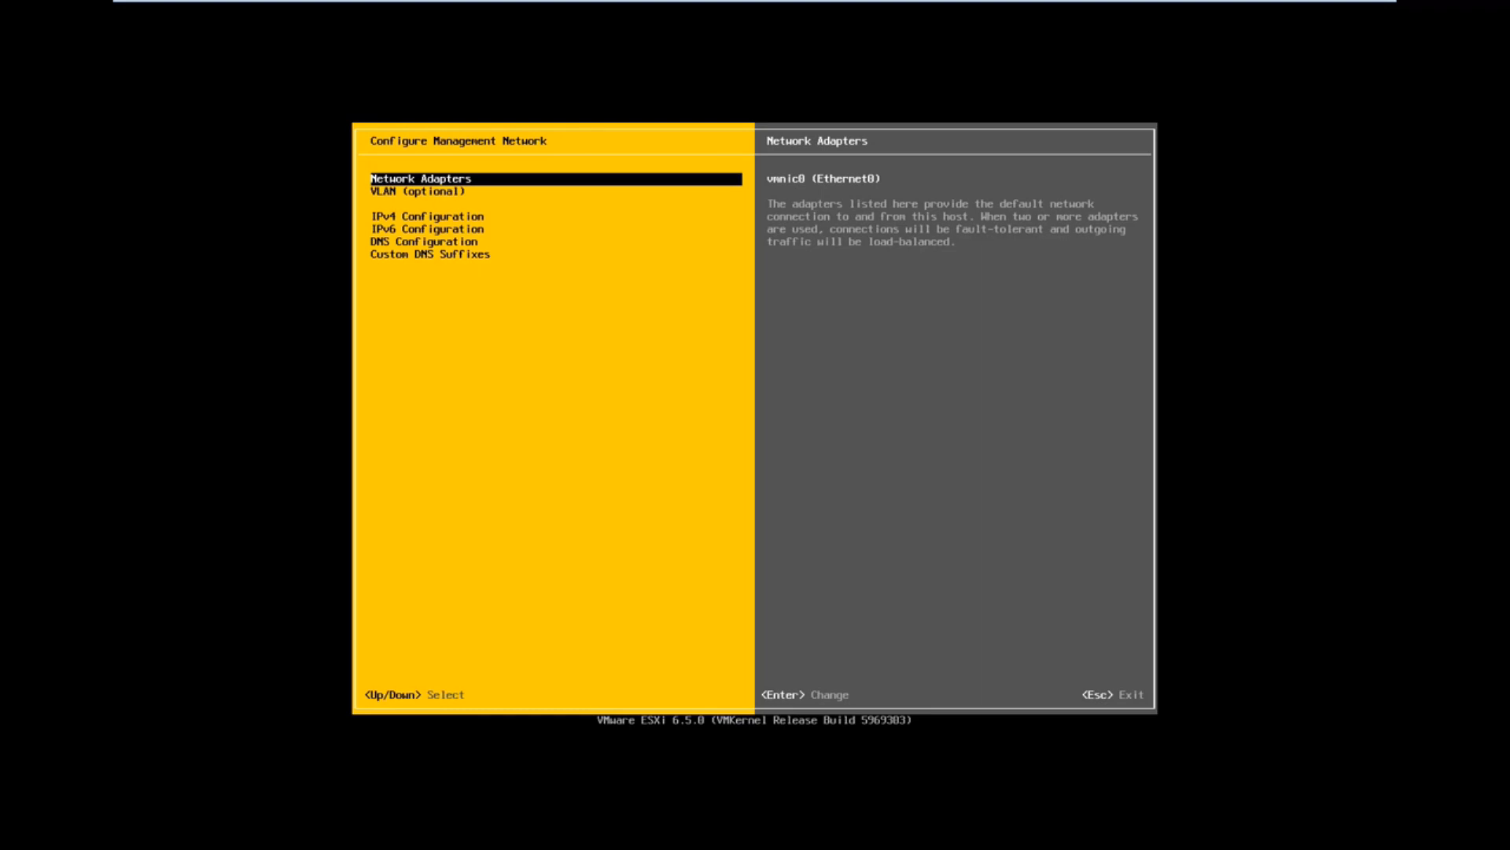
{"action": "key", "text": "Down"}
{"action": "key", "text": "Down"}
{"action": "key", "text": "Return"}
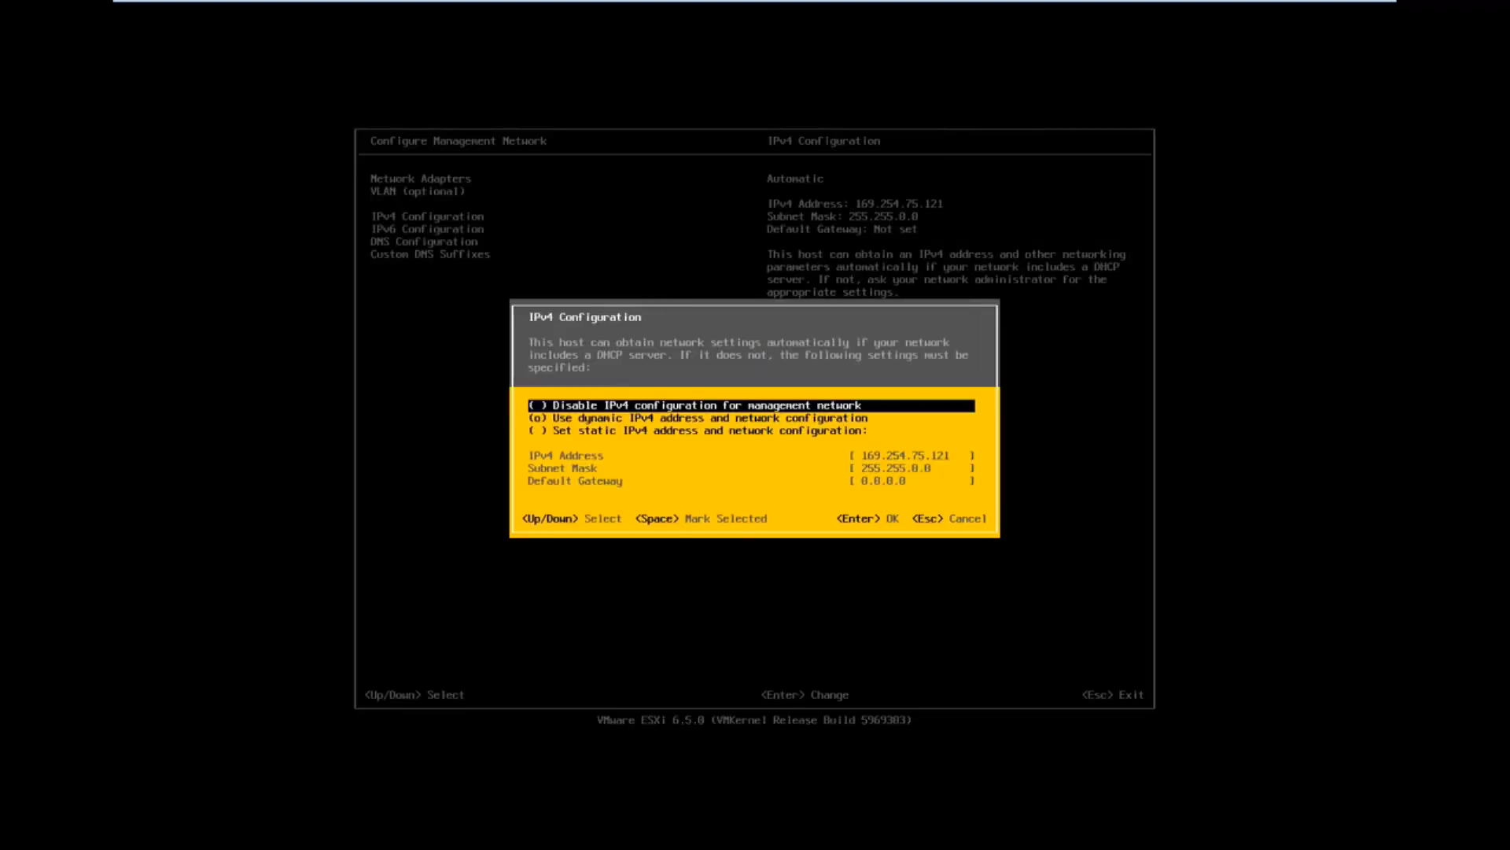
{"action": "key", "text": "Down"}
{"action": "key", "text": "Down"}
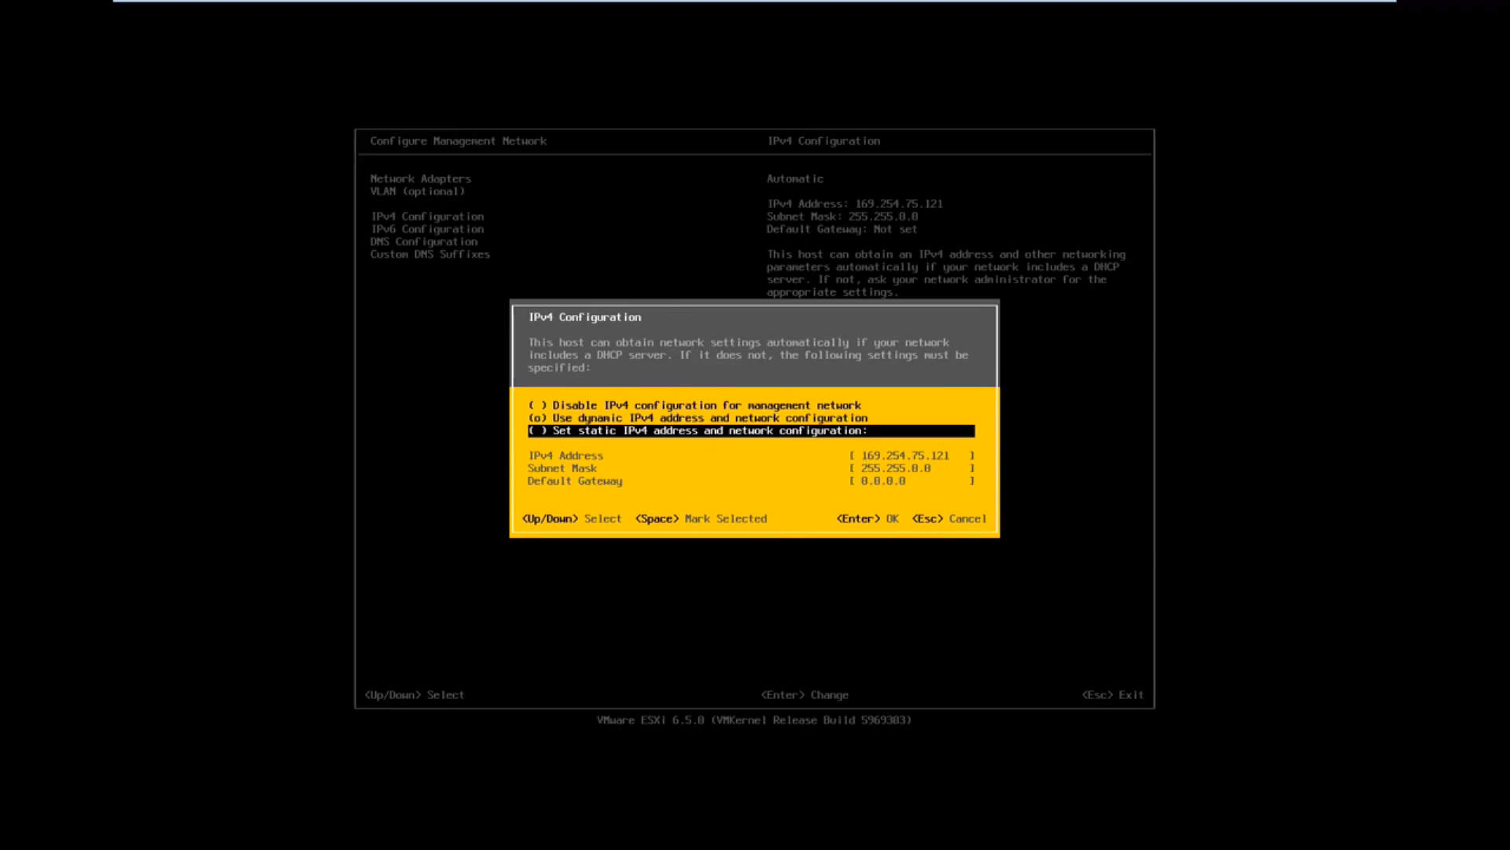
{"action": "key", "text": "space"}
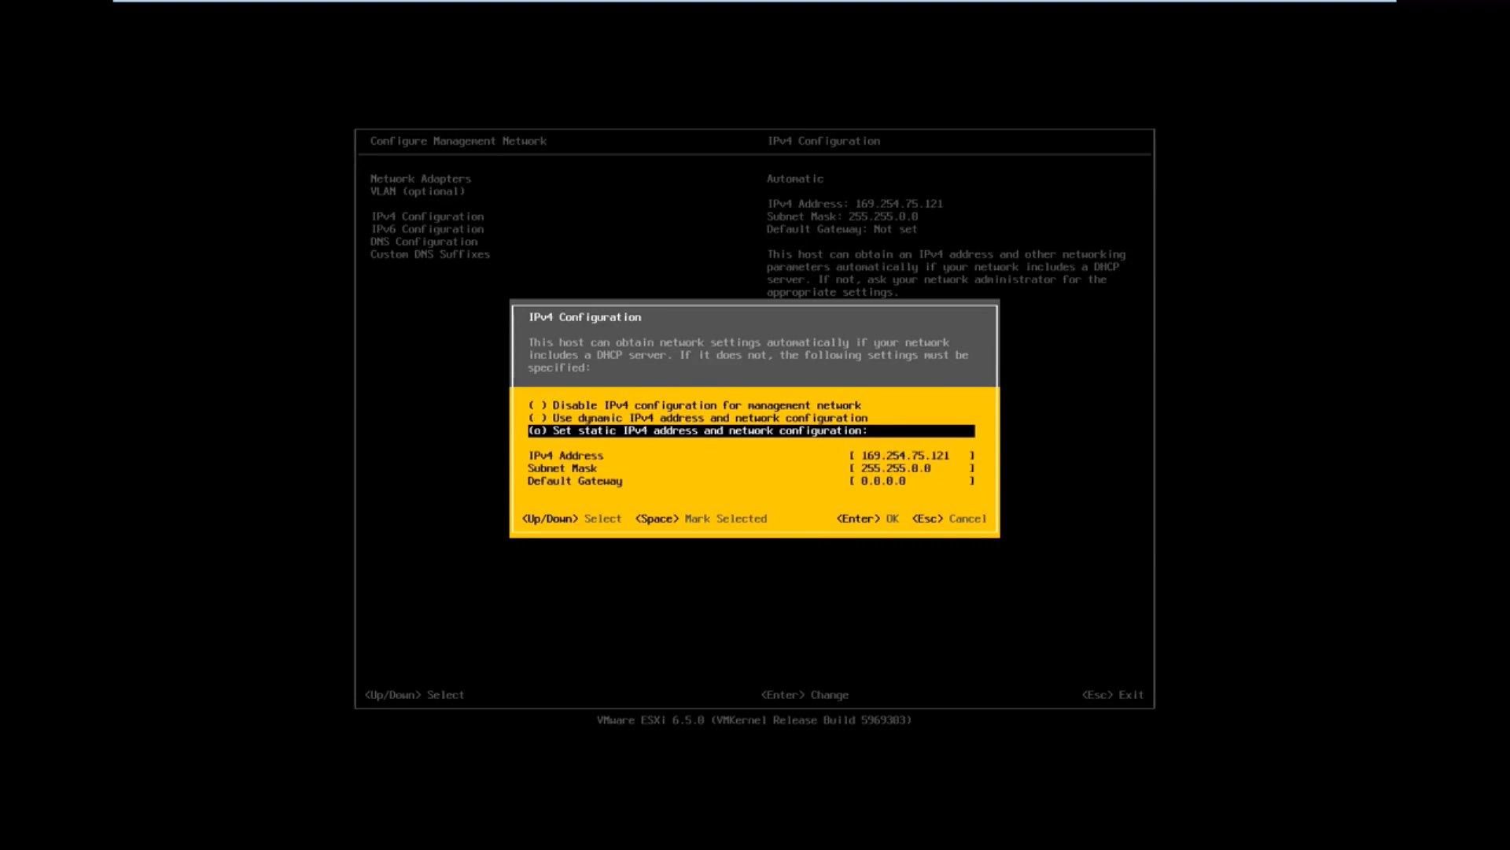
Step: Set the host's IPv4 address to 192.168.1.4 with subnet mask 255.255.255.0
{"action": "key", "text": "Down"}
{"action": "type", "text": "192.168"}
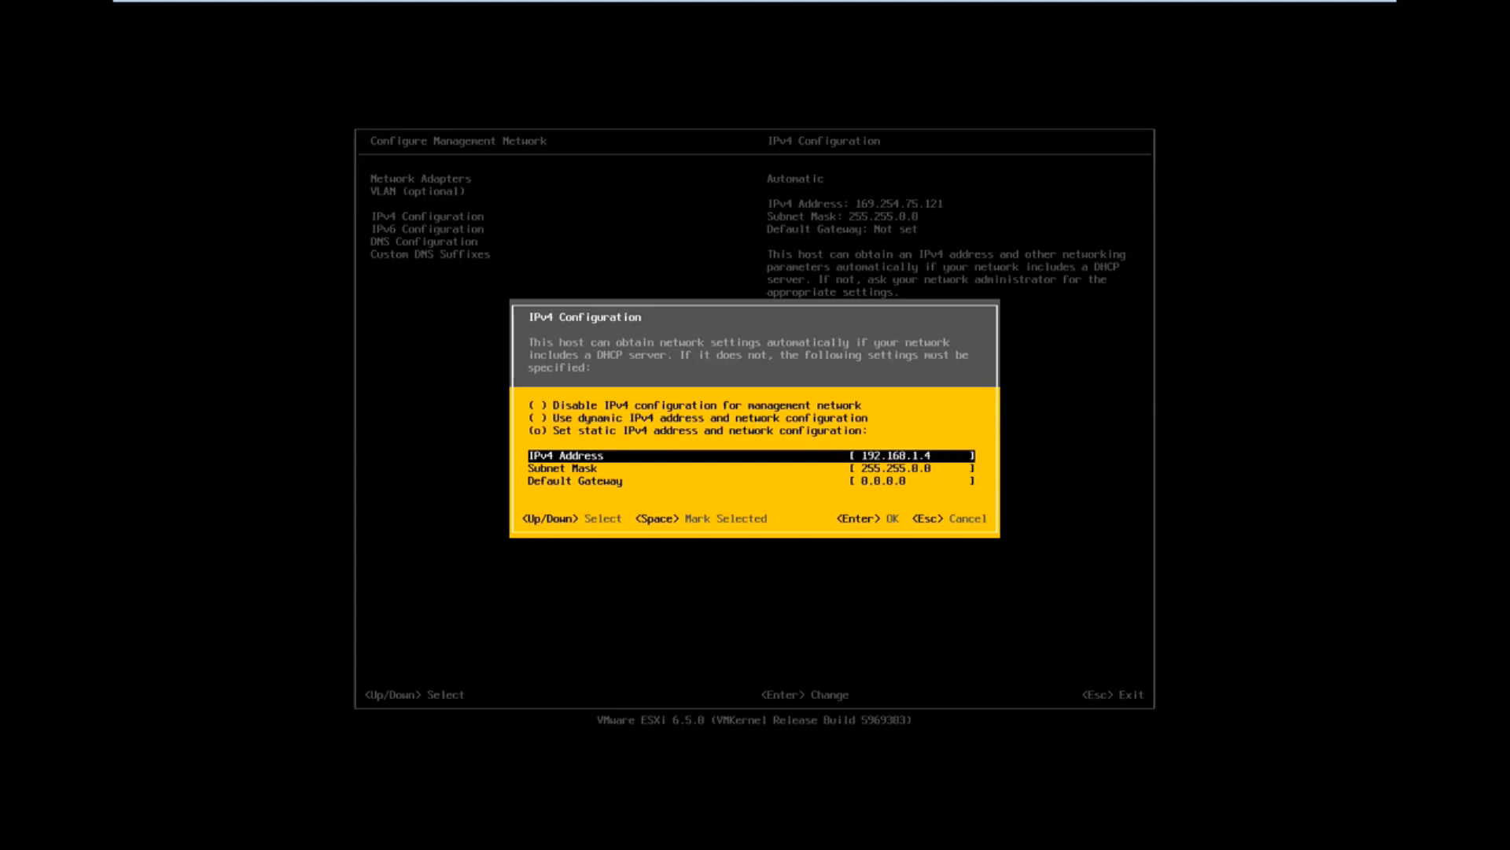
{"action": "key", "text": "Down"}
{"action": "type", "text": "255"}
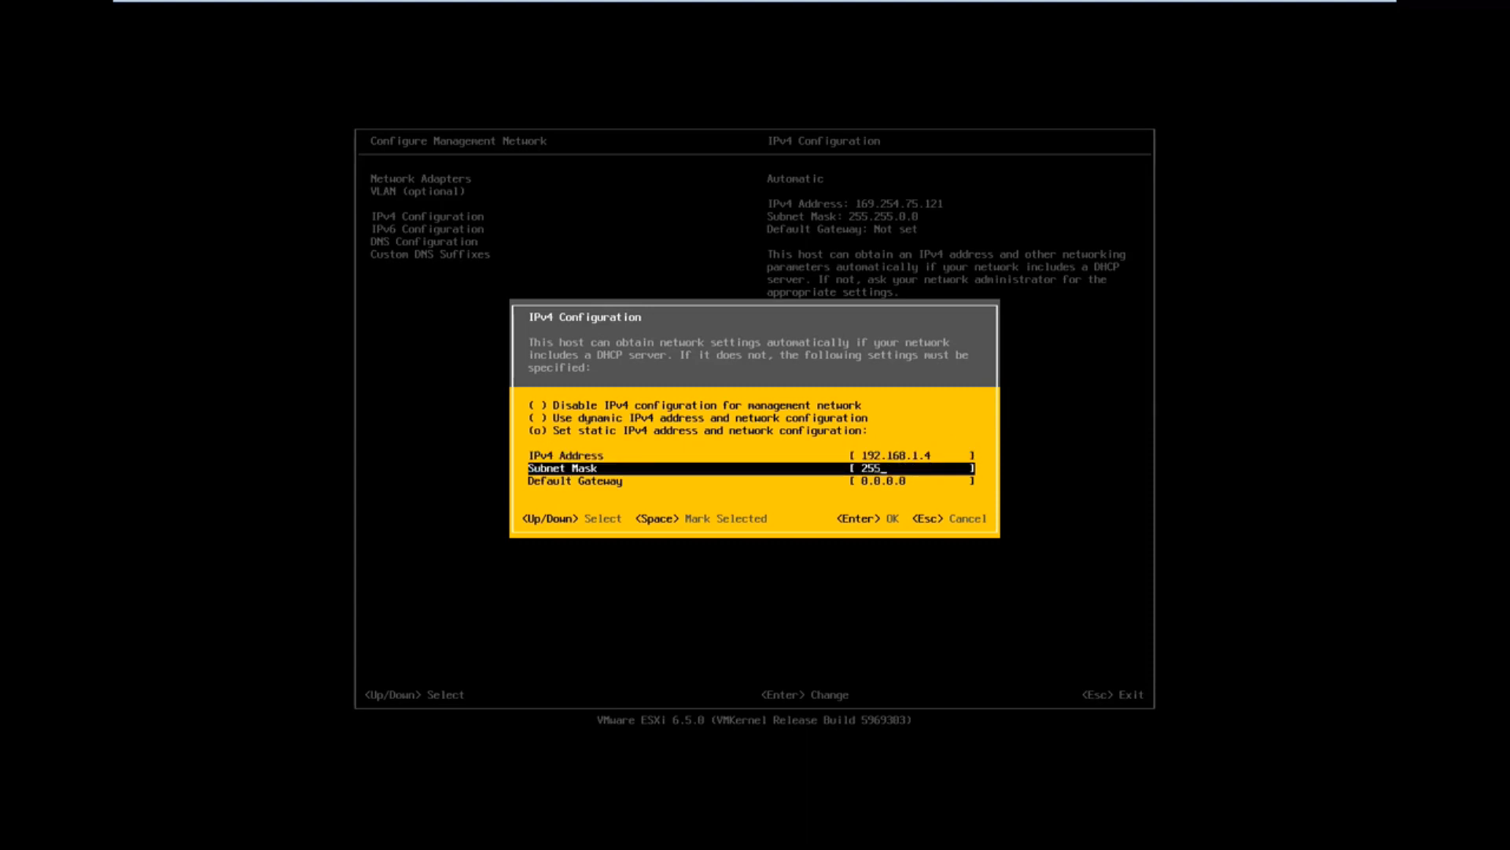
{"action": "type", "text": ".255.255.0"}
{"action": "key", "text": "Return"}
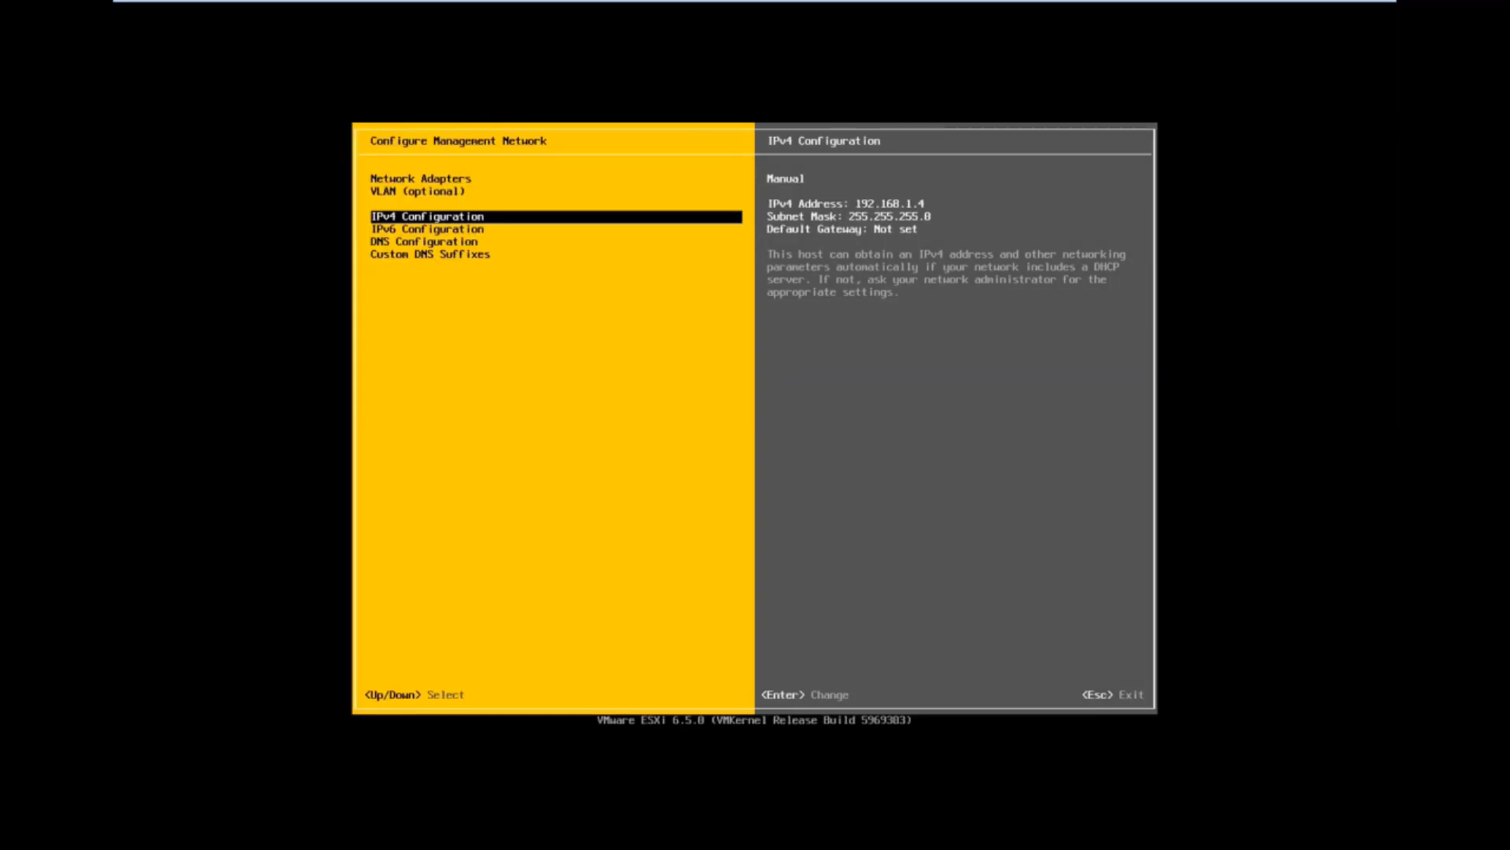
Step: Set the primary DNS server to 192.168.1.2 in the DNS configuration, keeping esxi as the hostname
{"action": "key", "text": "Down"}
{"action": "key", "text": "Down"}
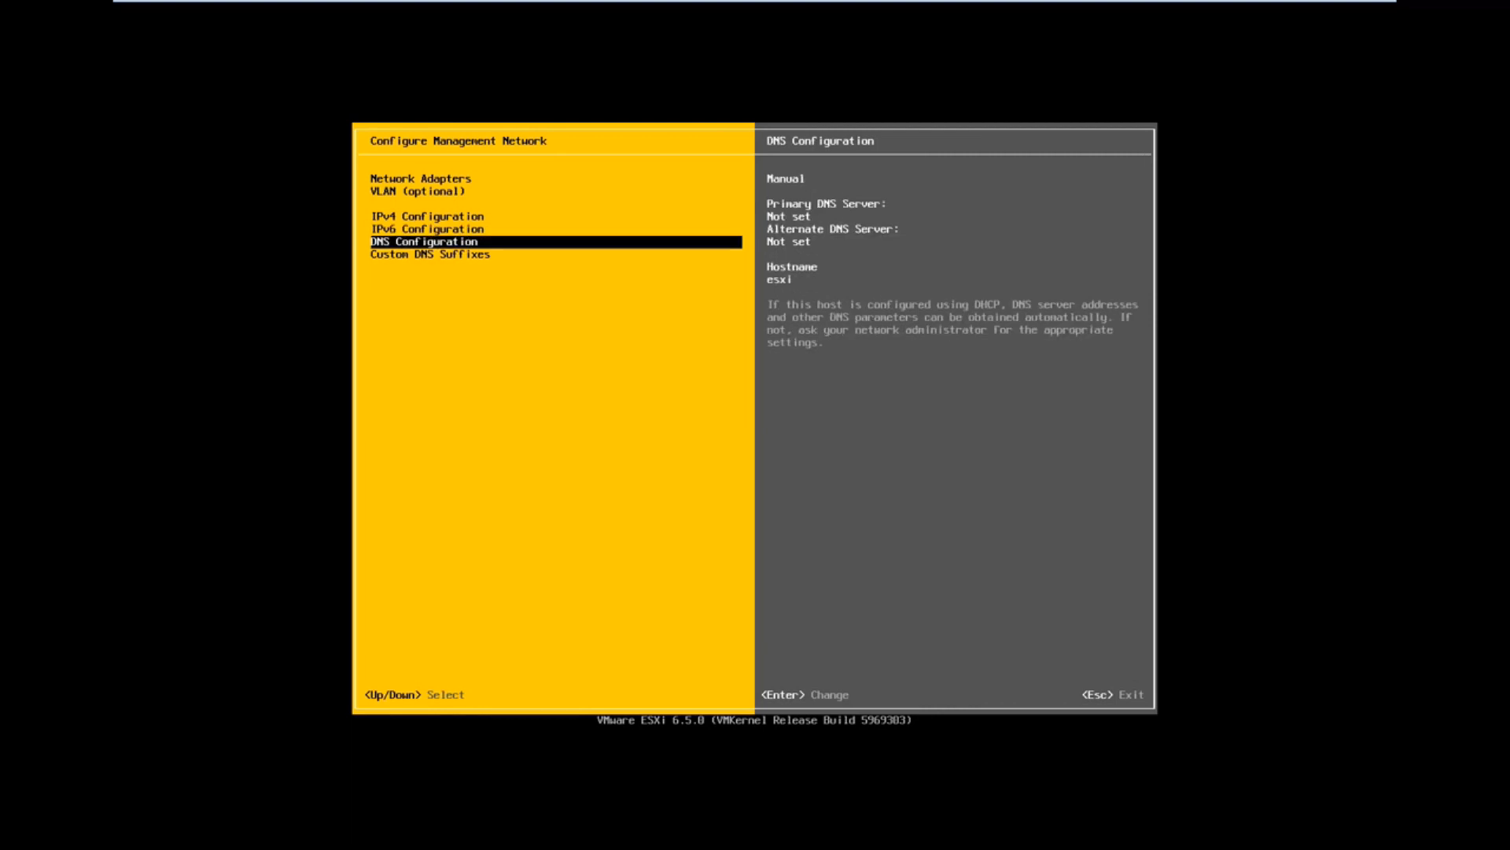
{"action": "key", "text": "Return"}
{"action": "type", "text": "192.168.1.2"}
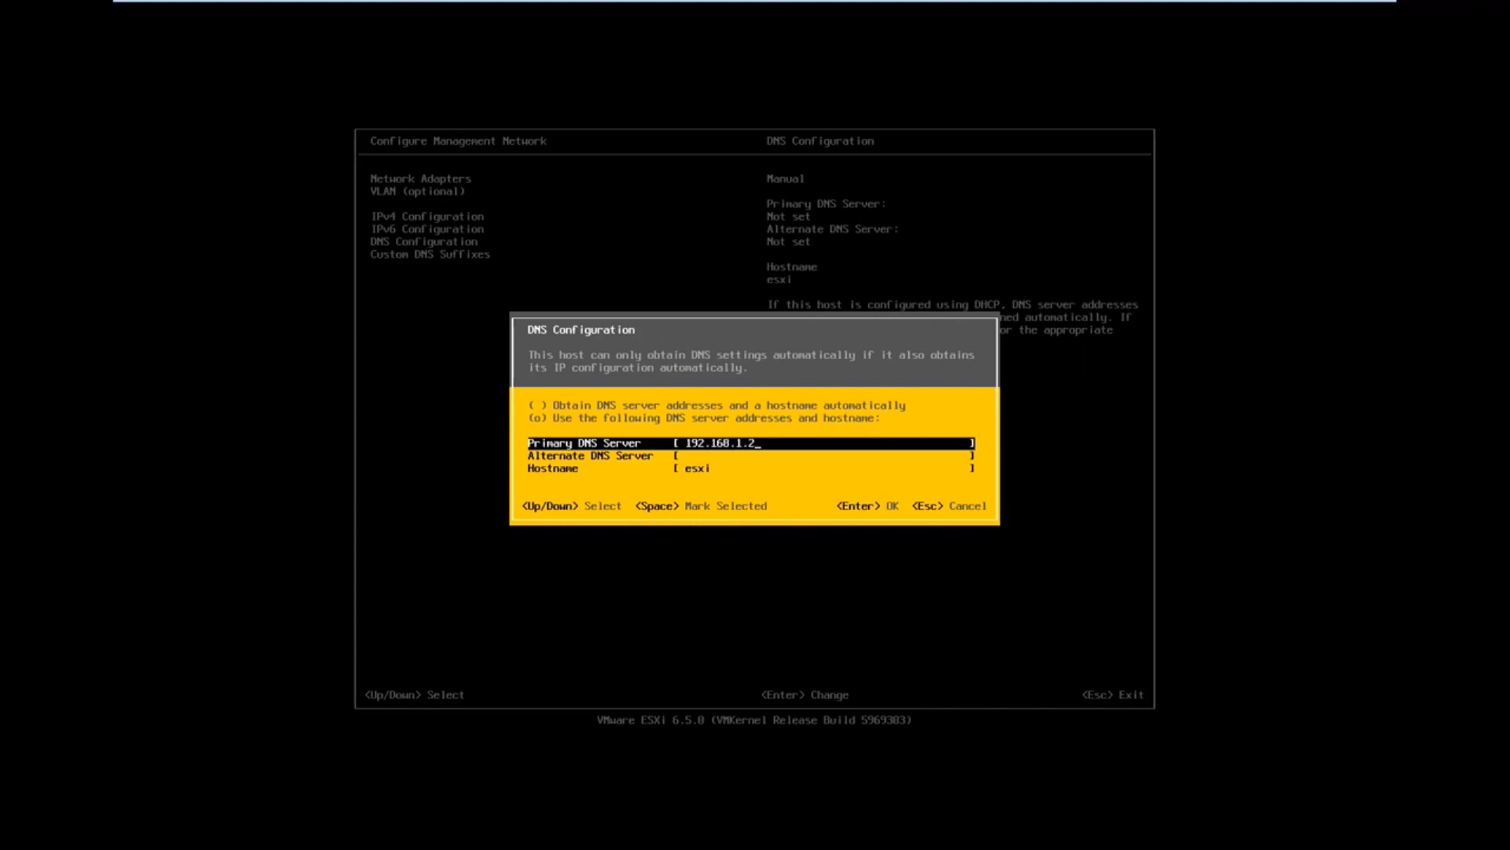
{"action": "key", "text": "Down"}
{"action": "key", "text": "Down"}
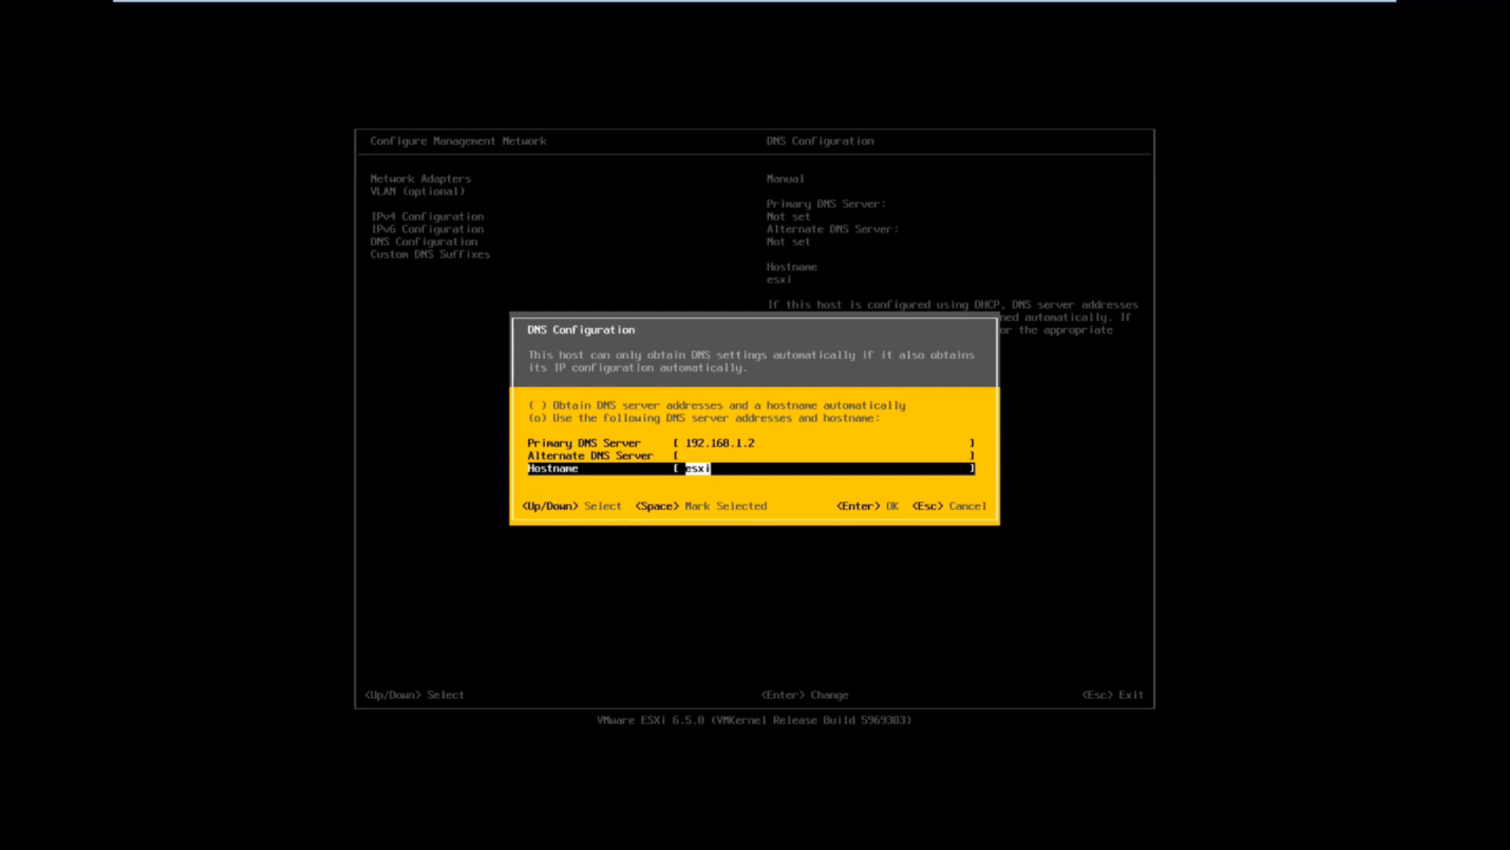
{"action": "key", "text": "Return"}
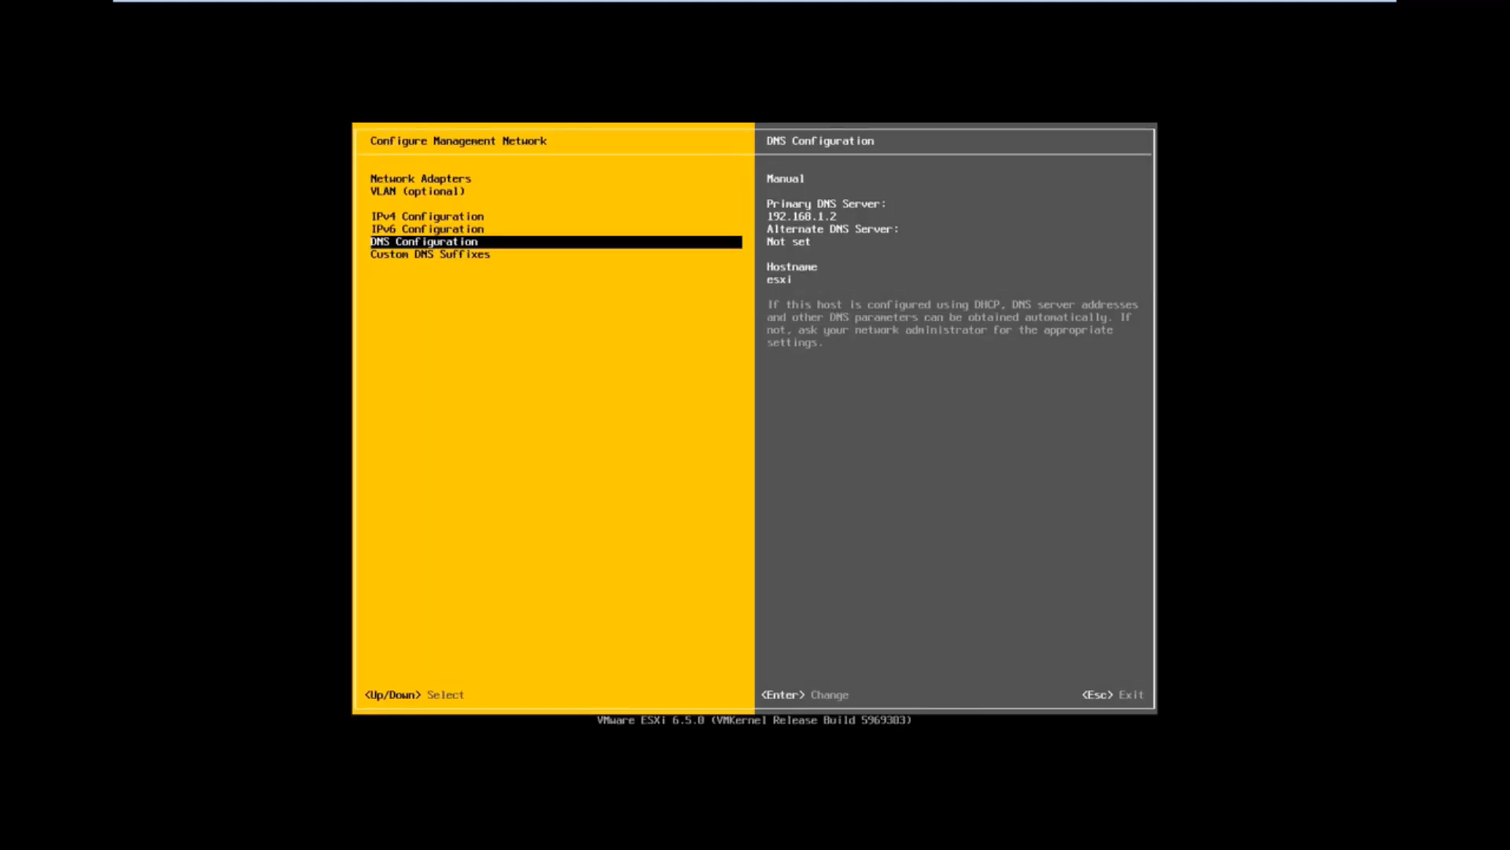
Step: Leave the management network configuration, applying the changes and restarting the management network
{"action": "key", "text": "Escape"}
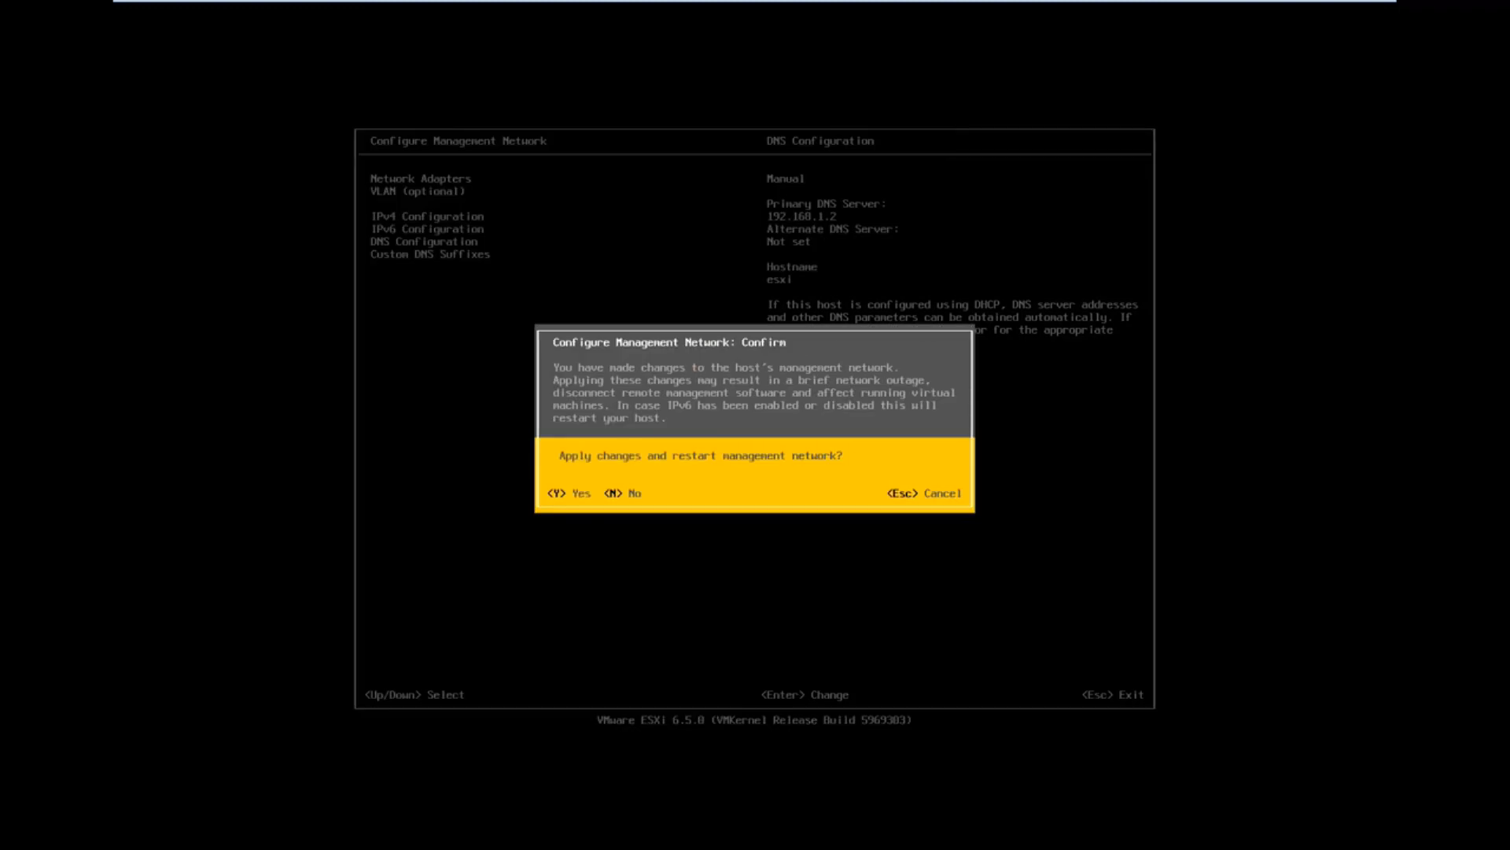
{"action": "key", "text": "Escape"}
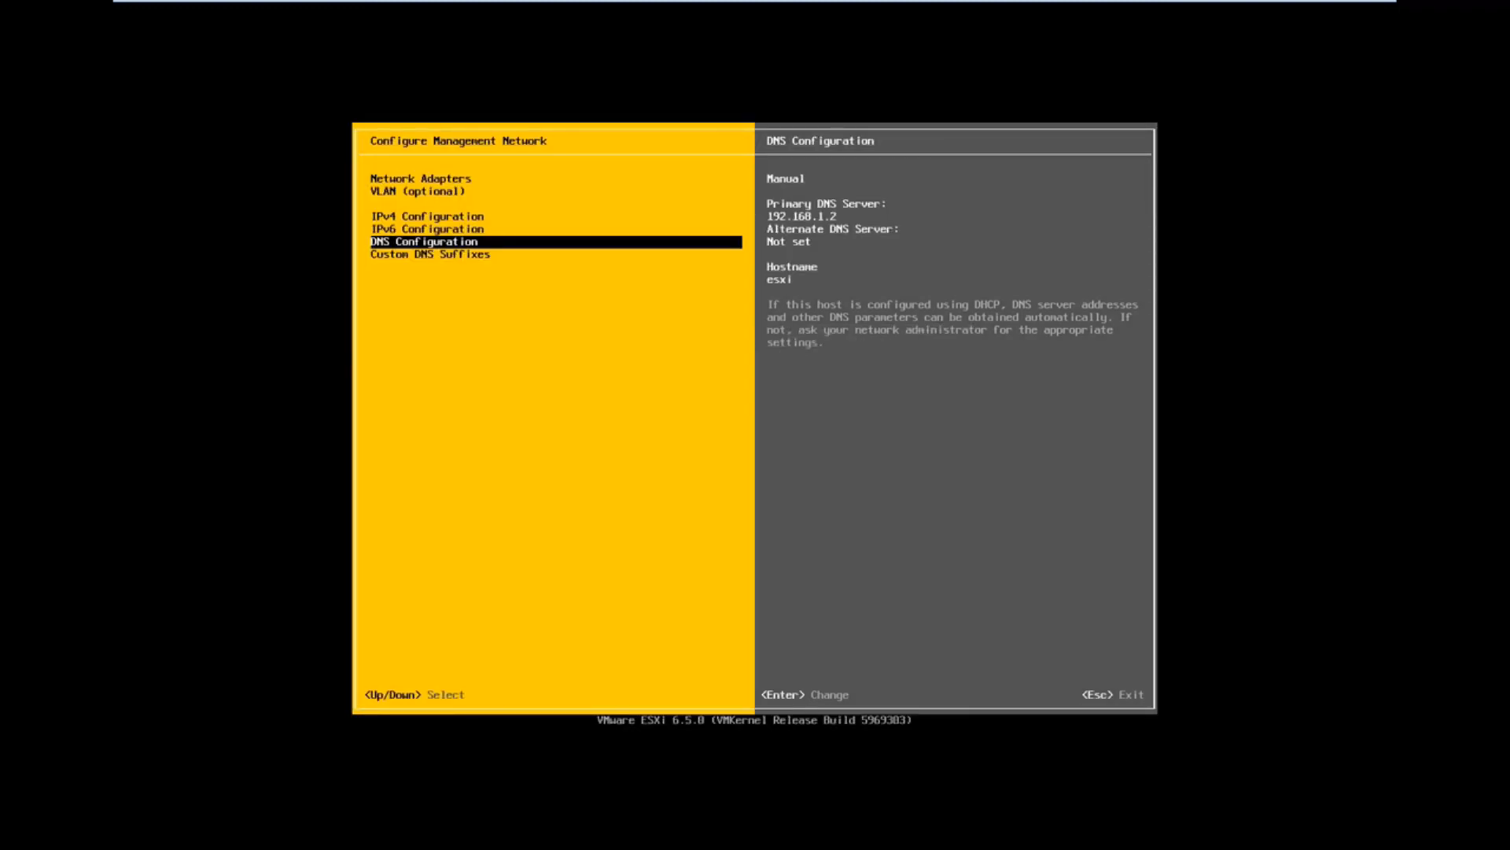
{"action": "key", "text": "Escape"}
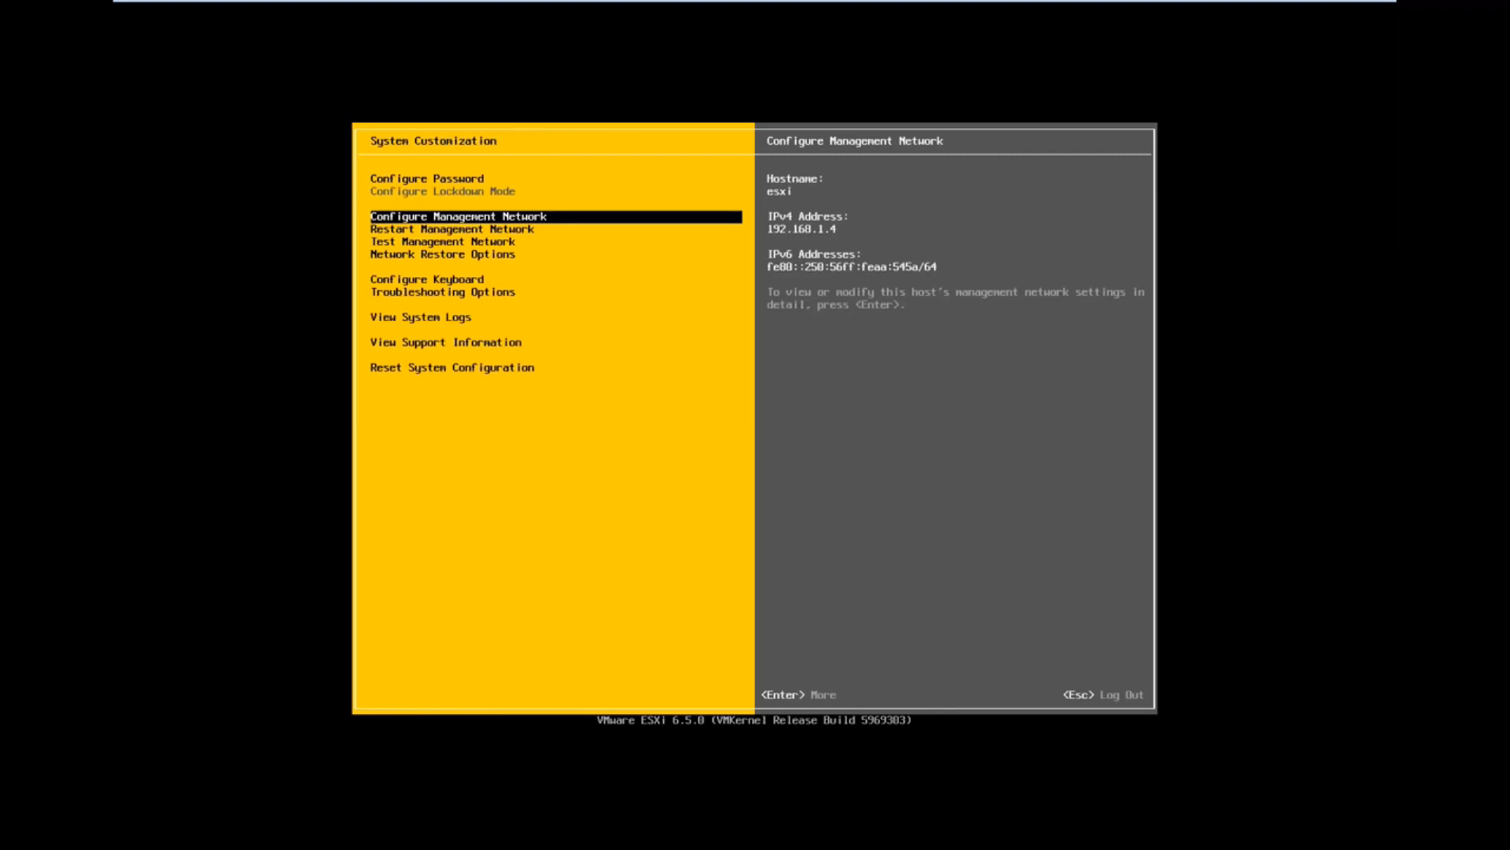
Step: Test the management network by pinging 192.168.1.2, with the hostname to resolve cleared
{"action": "key", "text": "Down"}
{"action": "key", "text": "Down"}
{"action": "key", "text": "Return"}
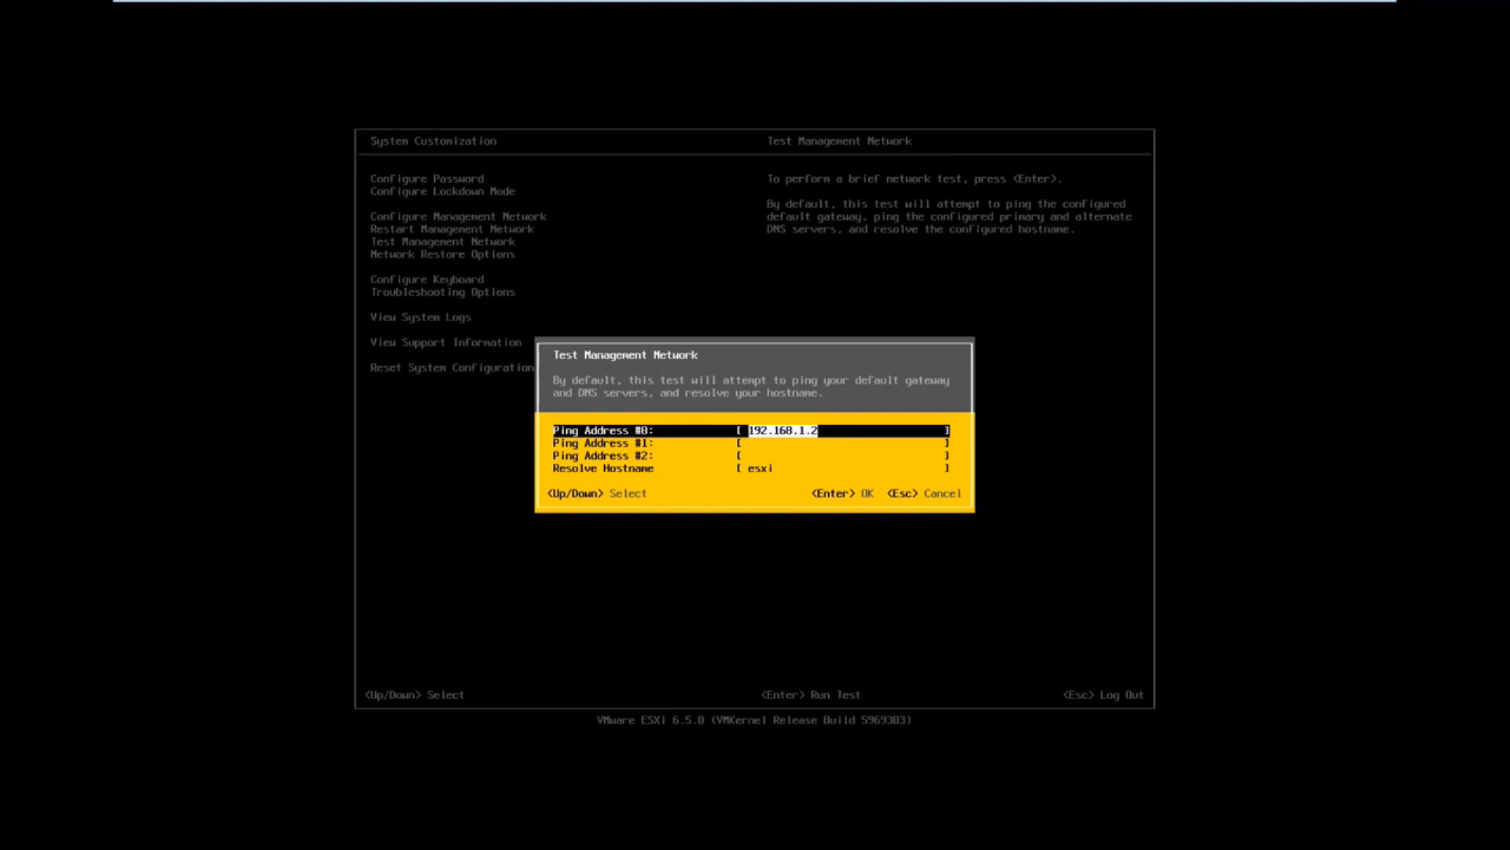
{"action": "key", "text": "Down"}
{"action": "key", "text": "Down"}
{"action": "key", "text": "Down"}
{"action": "key", "text": "BackSpace"}
{"action": "key", "text": "BackSpace"}
{"action": "key", "text": "BackSpace"}
{"action": "key", "text": "BackSpace"}
{"action": "key", "text": "Return"}
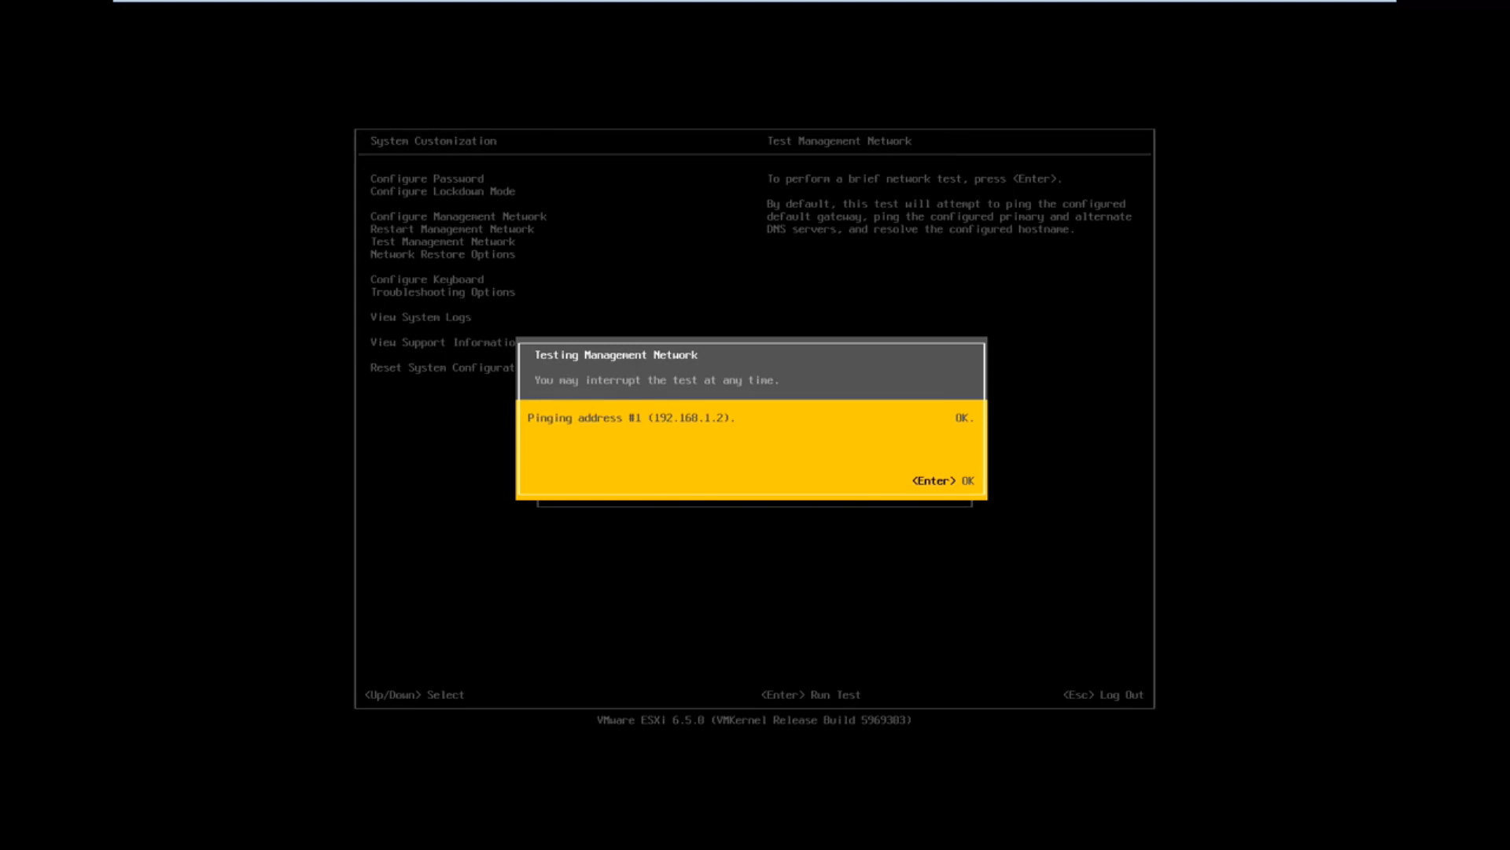
{"action": "key", "text": "Return"}
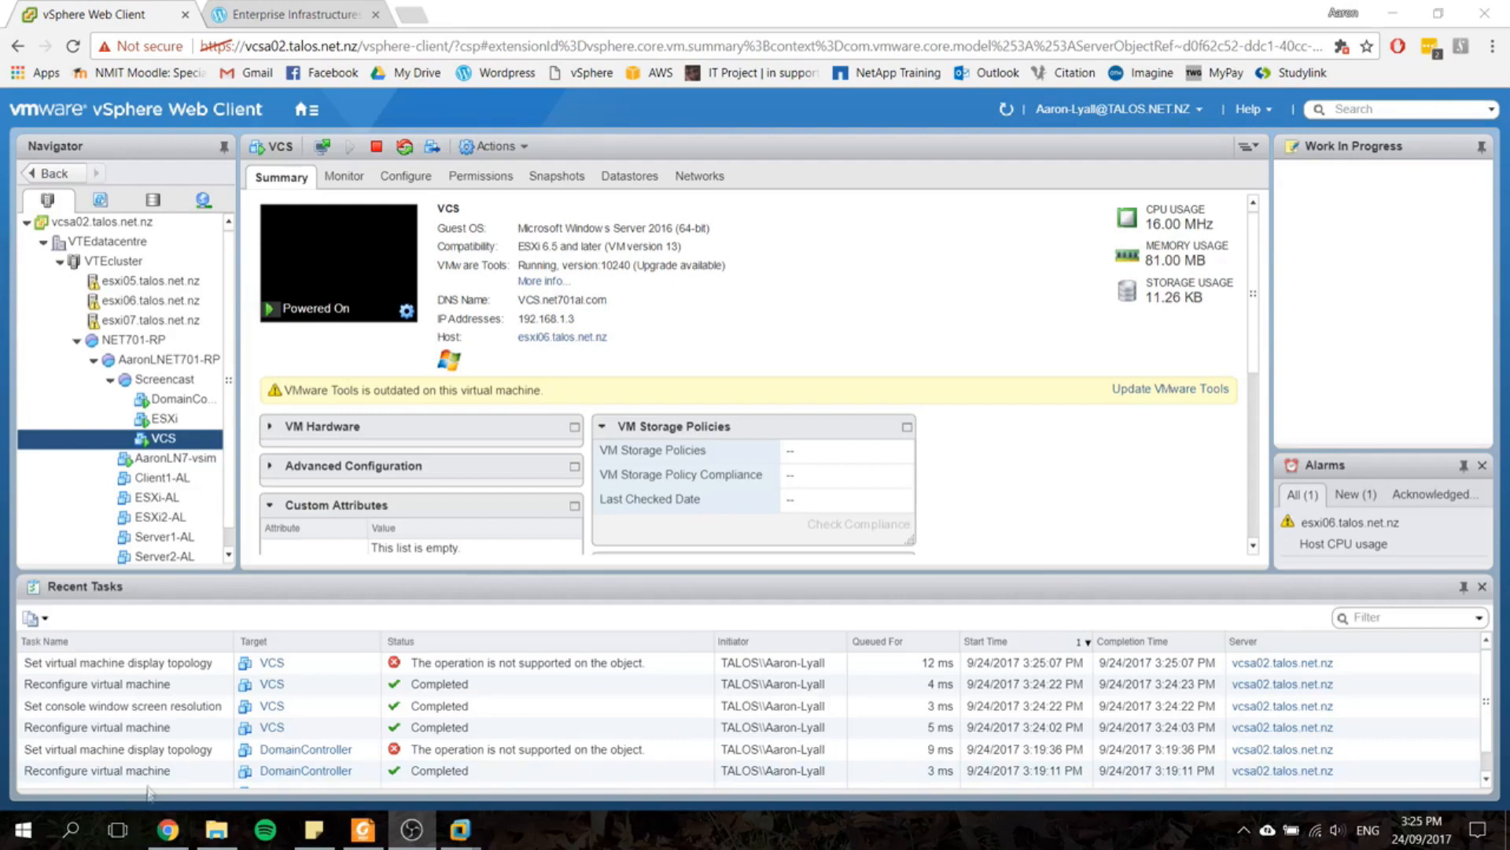
Step: Switch to the vSphere Web Client, open the VCS virtual machine's console in VMware Workstation and display it in full screen
{"action": "left_click", "coordinate": [163, 442]}
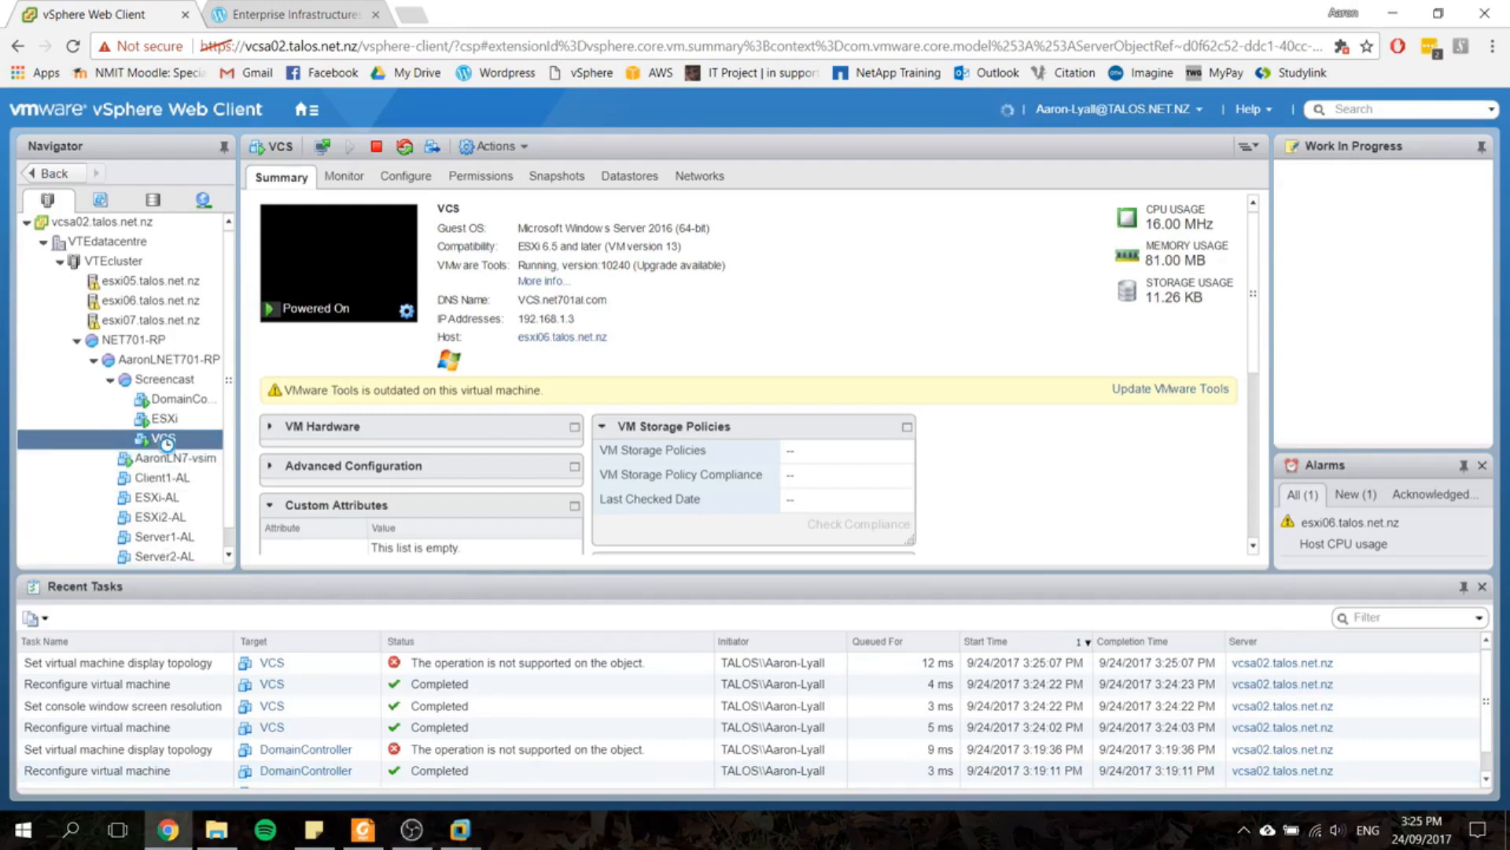
{"action": "right_click", "coordinate": [162, 440]}
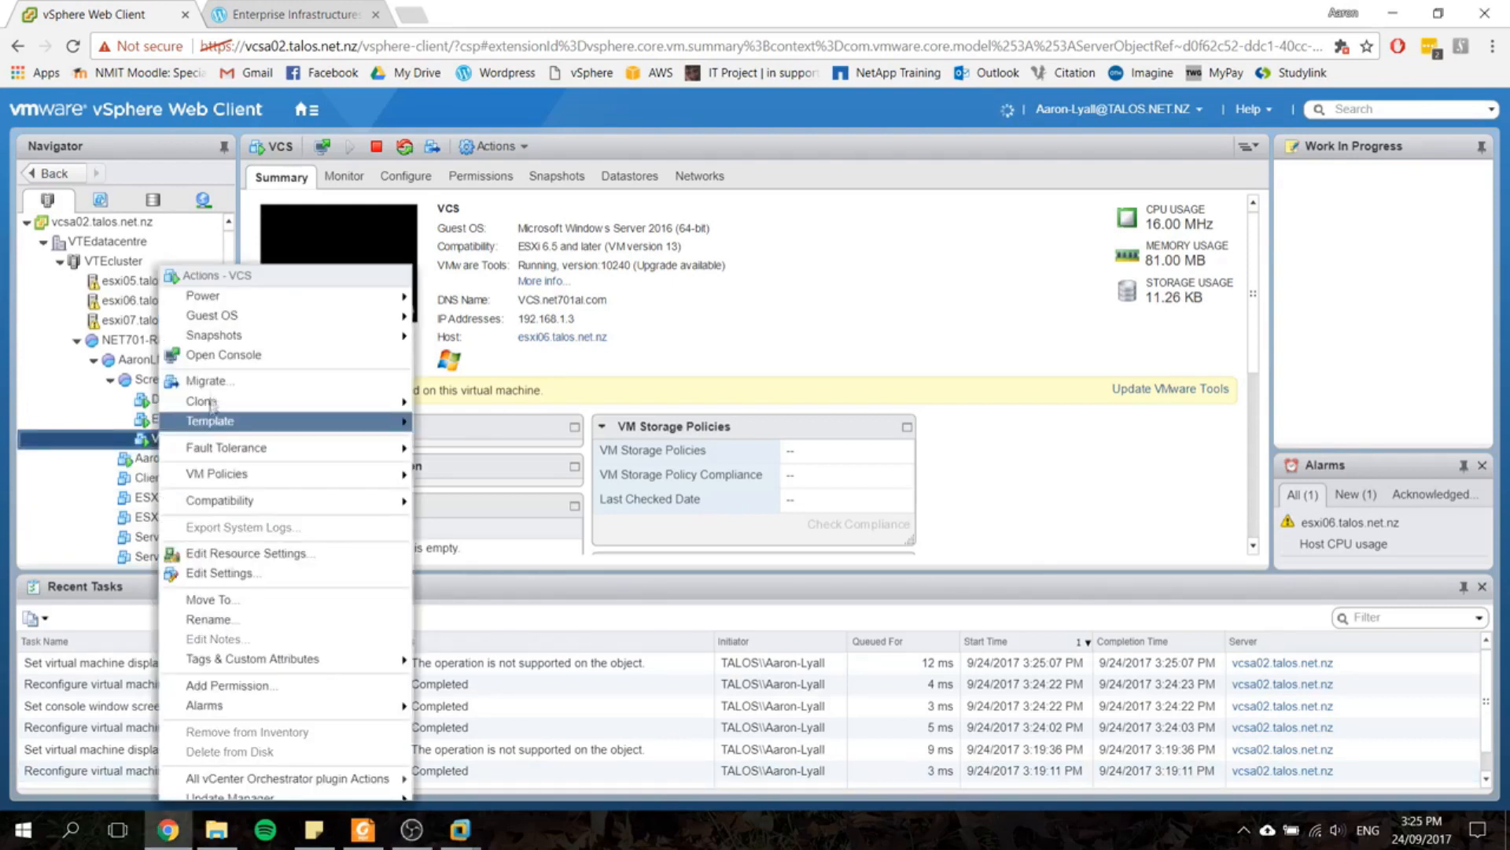
{"action": "left_click", "coordinate": [224, 354]}
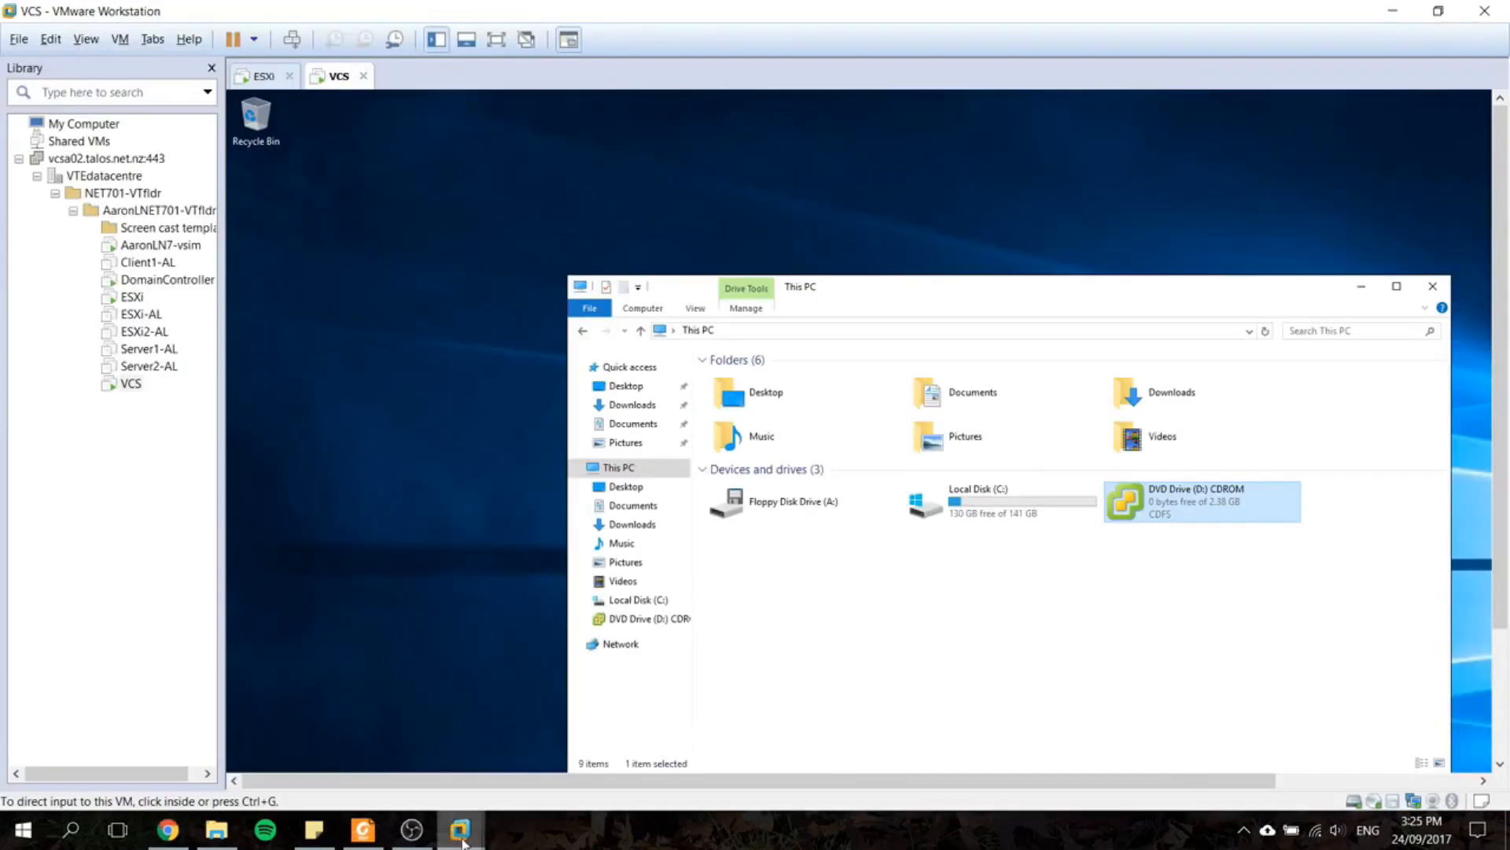
{"action": "mouse_move", "coordinate": [475, 801]}
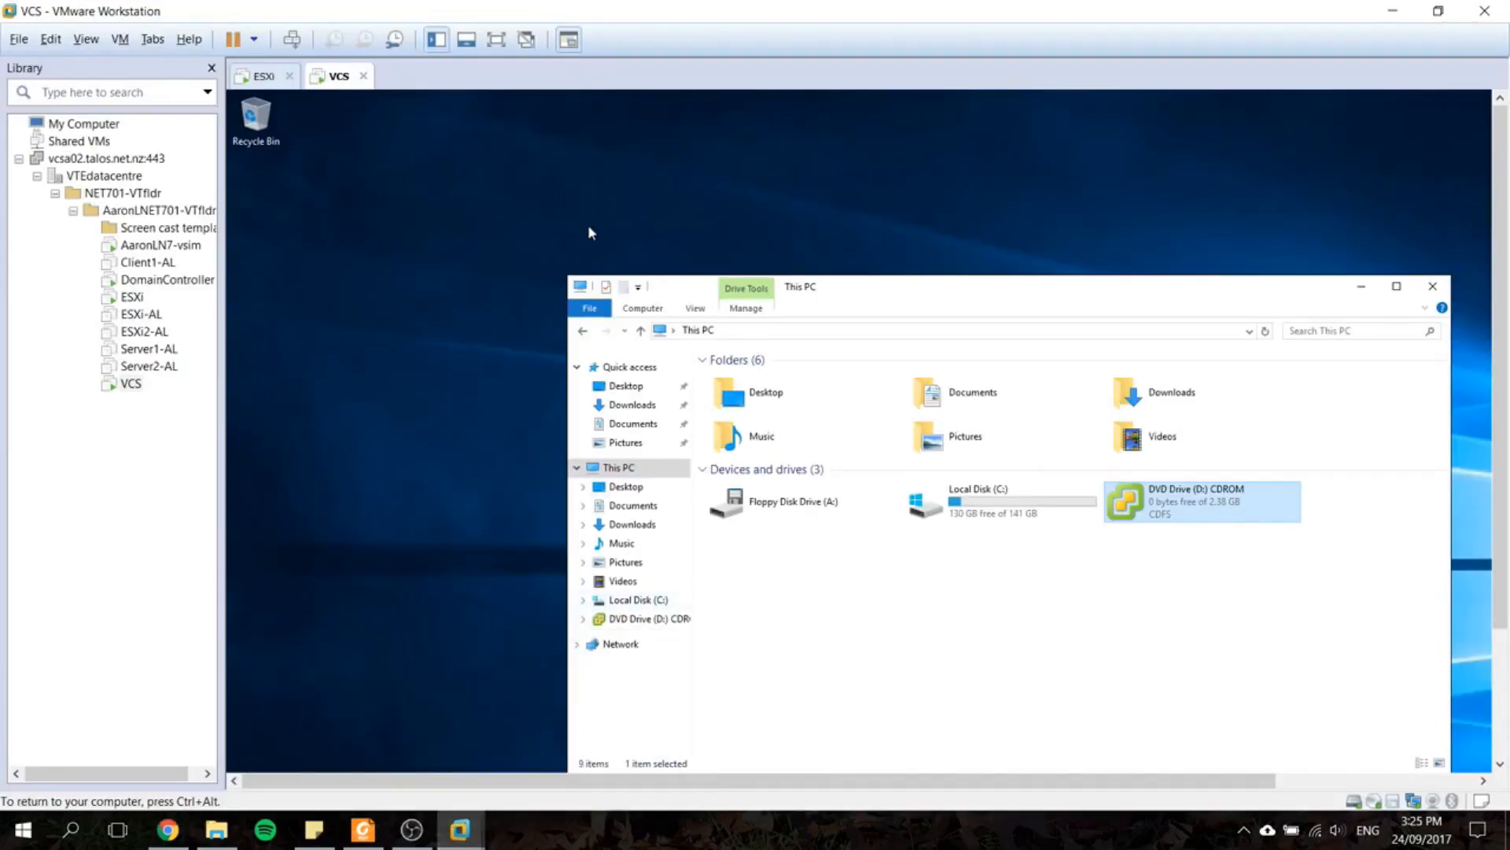
{"action": "left_click", "coordinate": [496, 41]}
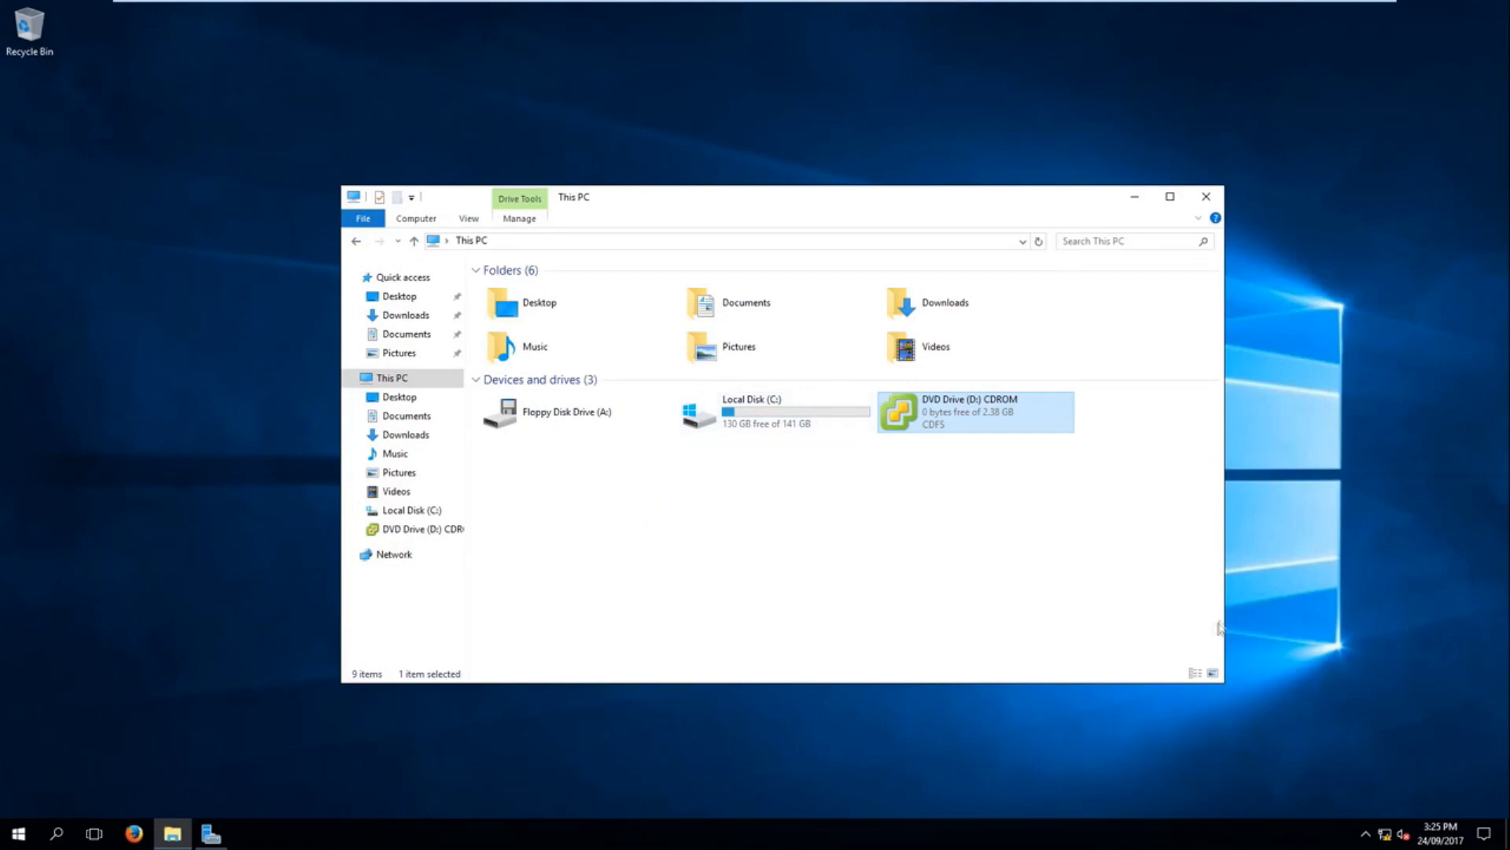
Step: Launch the vCenter installer from the DVD drive and start the vCenter Server for Windows installation
{"action": "double_click", "coordinate": [979, 414]}
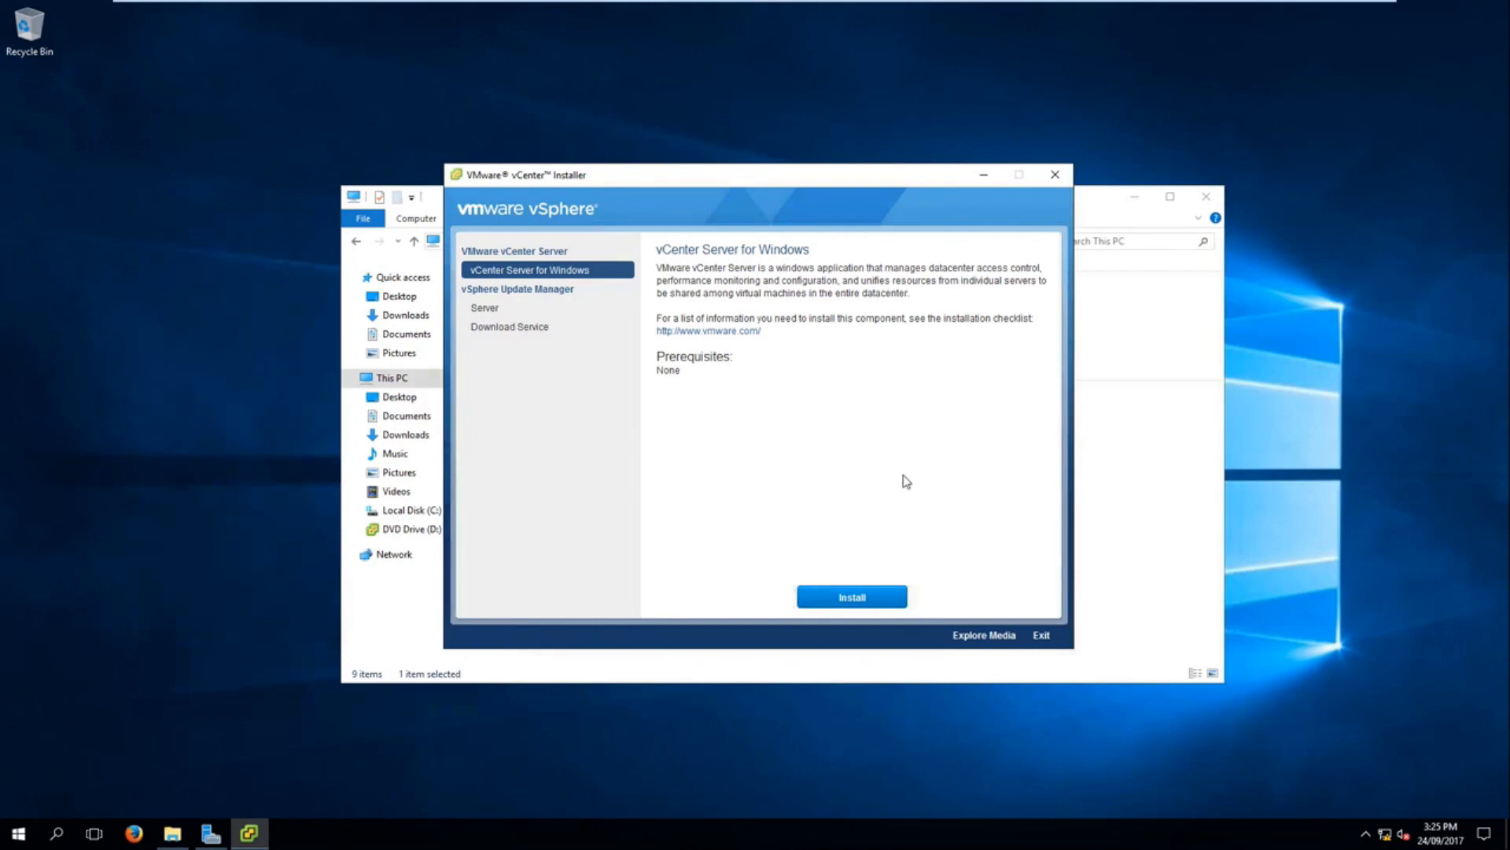
{"action": "left_click", "coordinate": [865, 596]}
{"action": "left_click_drag", "start_coordinate": [716, 177], "coordinate": [710, 144]}
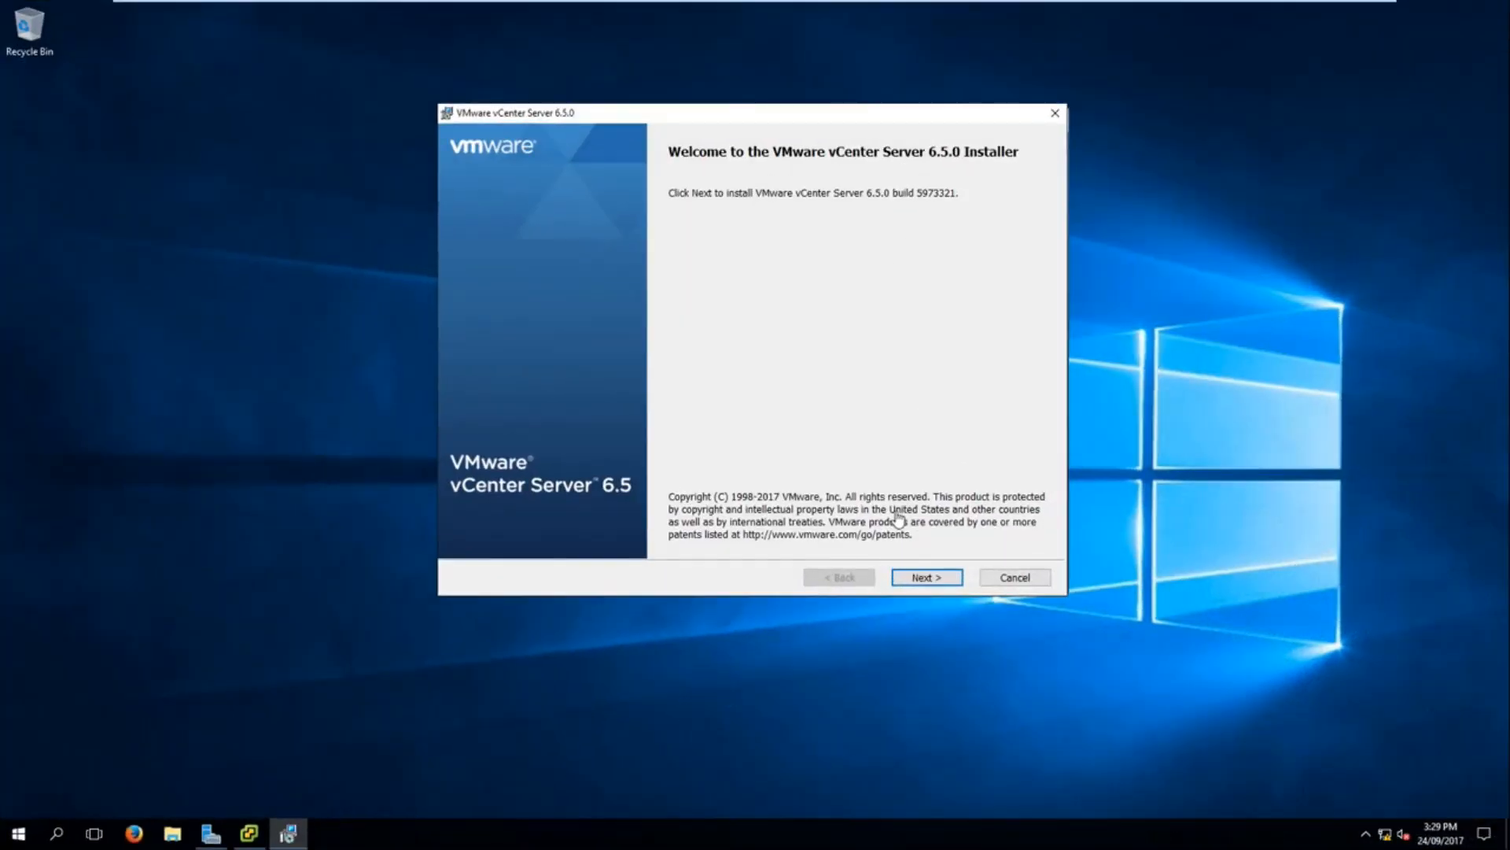
Step: Accept the vCenter Server 6.5.0 license agreement and proceed to the deployment type selection
{"action": "left_click", "coordinate": [928, 579]}
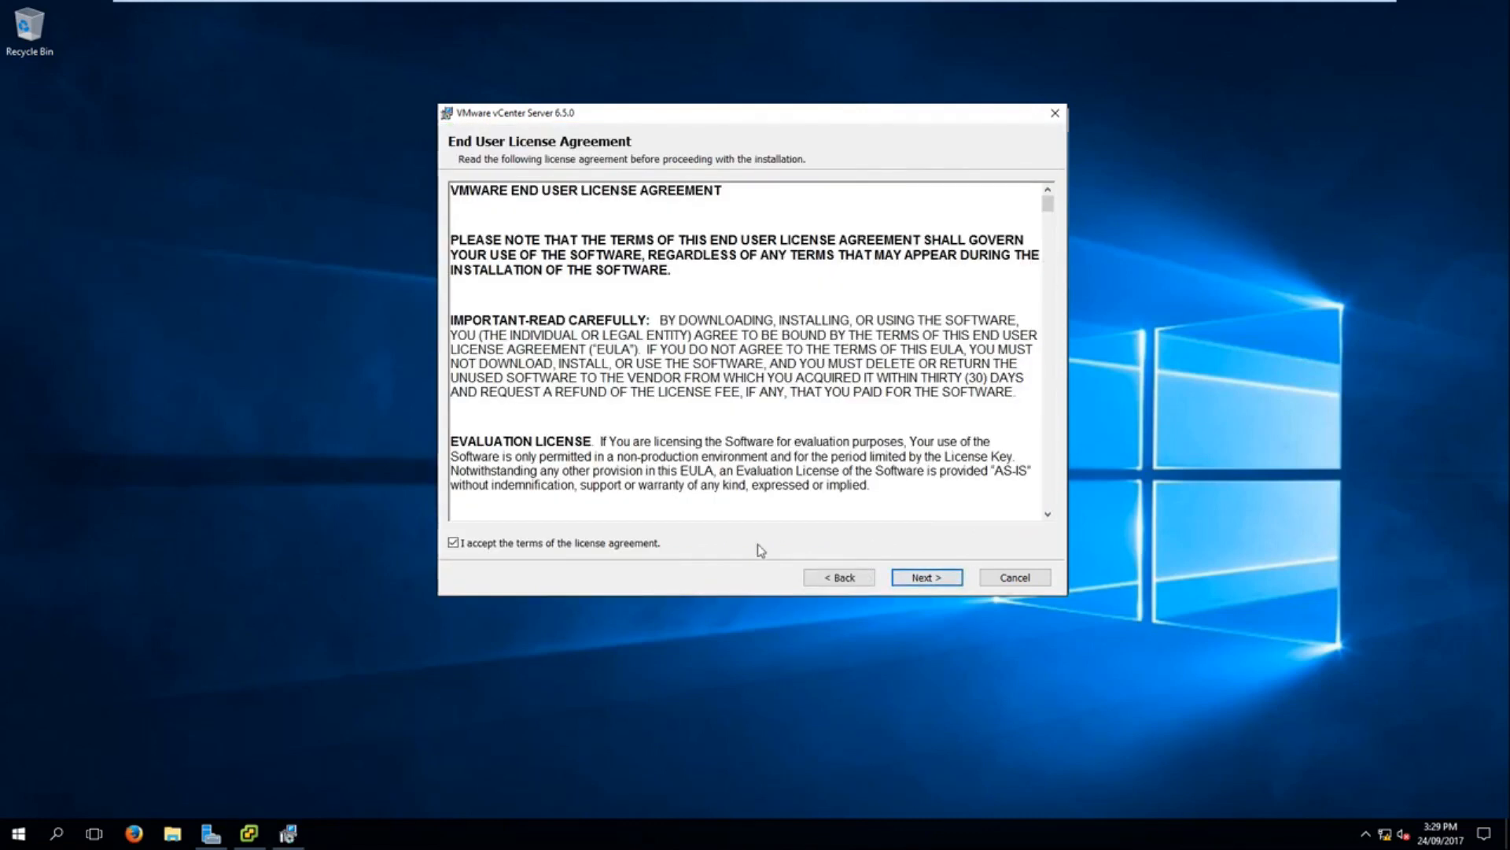
{"action": "left_click", "coordinate": [578, 545]}
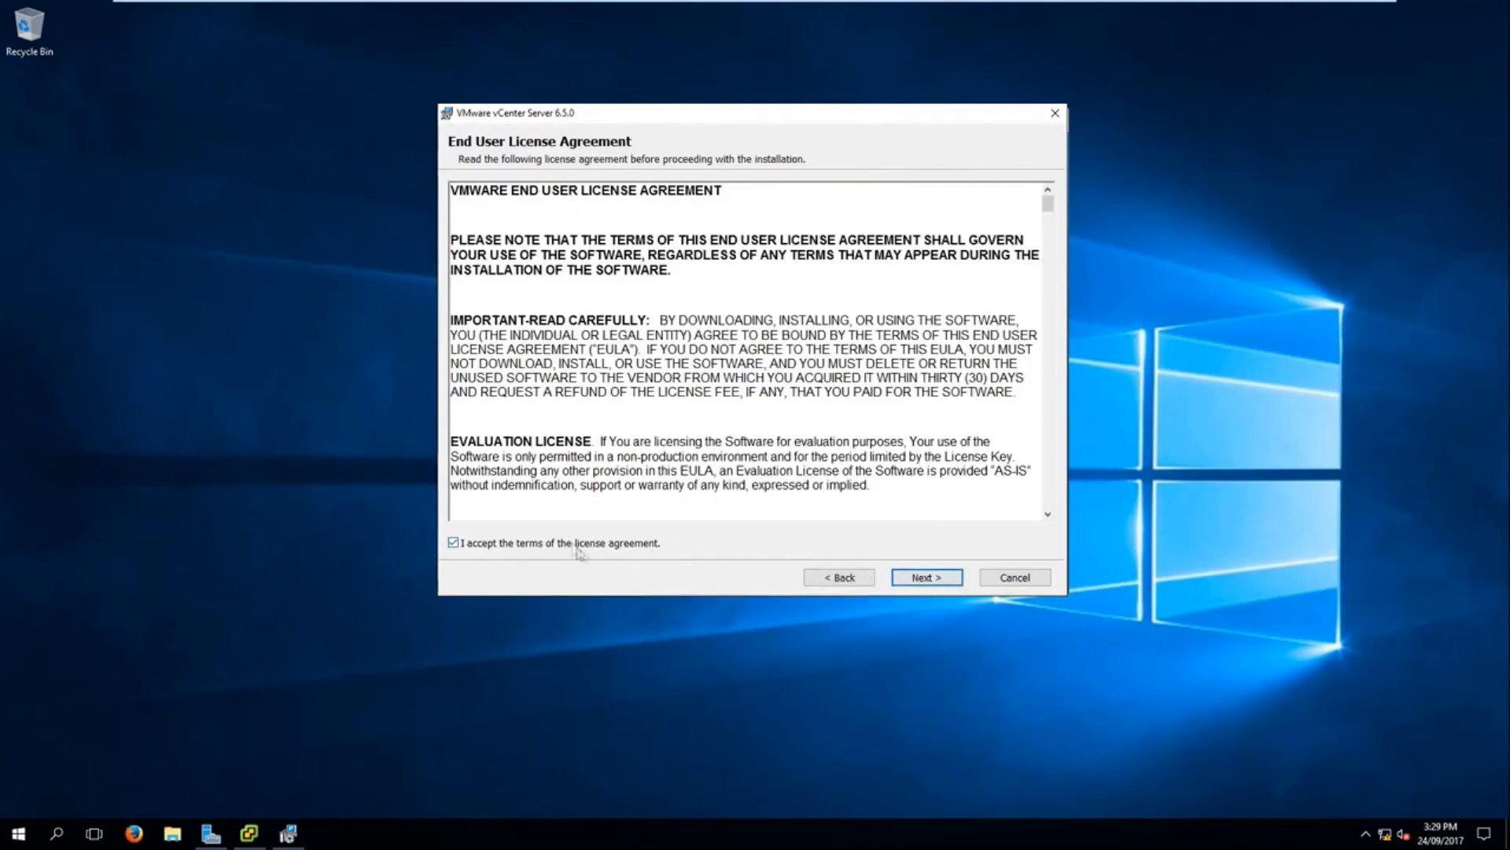
{"action": "left_click", "coordinate": [953, 579]}
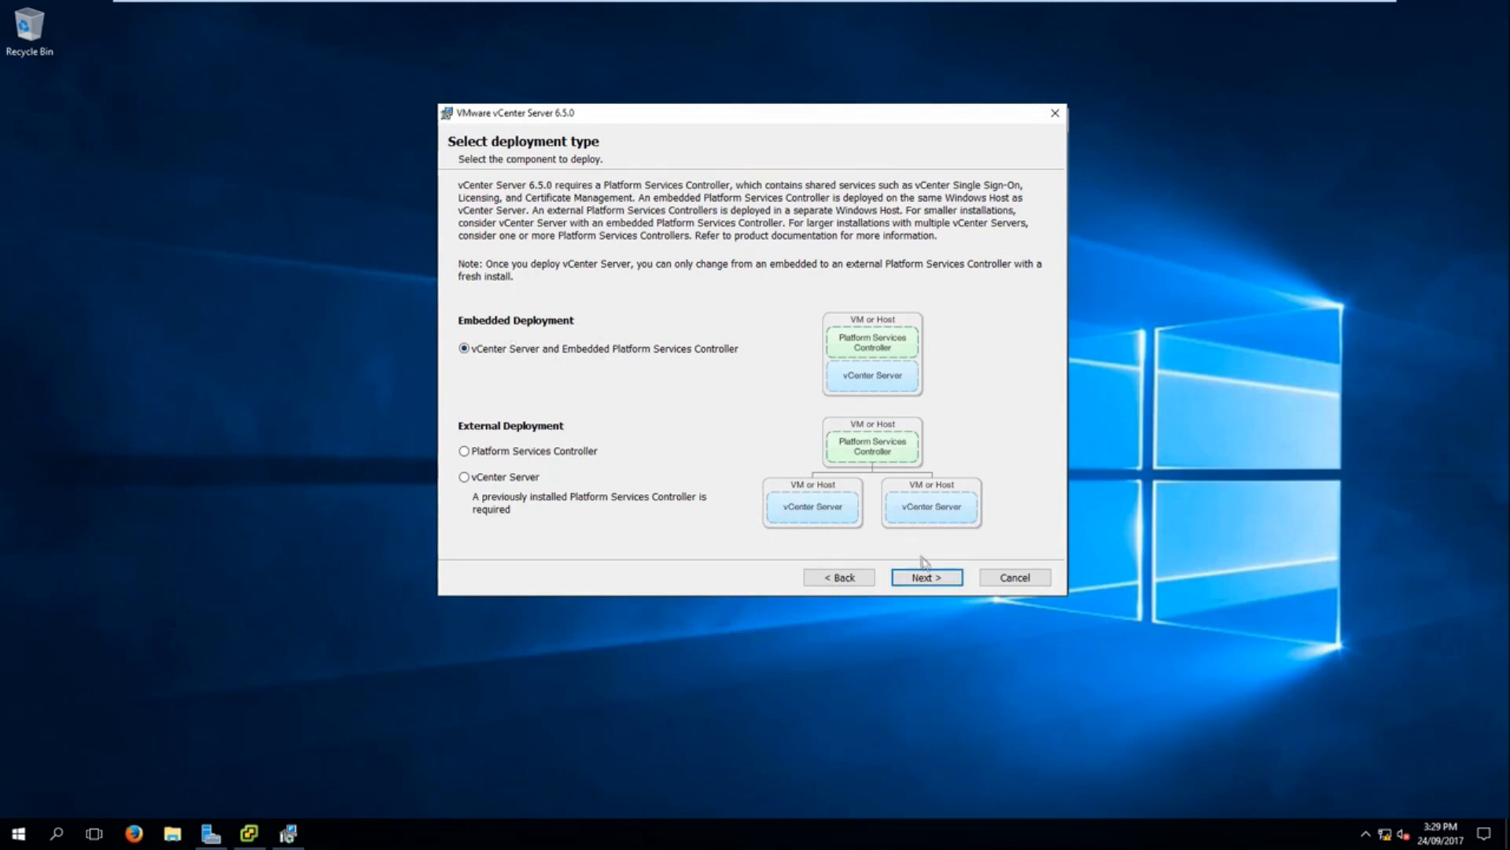
Step: Choose vCenter Server with an embedded Platform Services Controller and accept VCS.net701al.com as the system name
{"action": "left_click", "coordinate": [925, 579]}
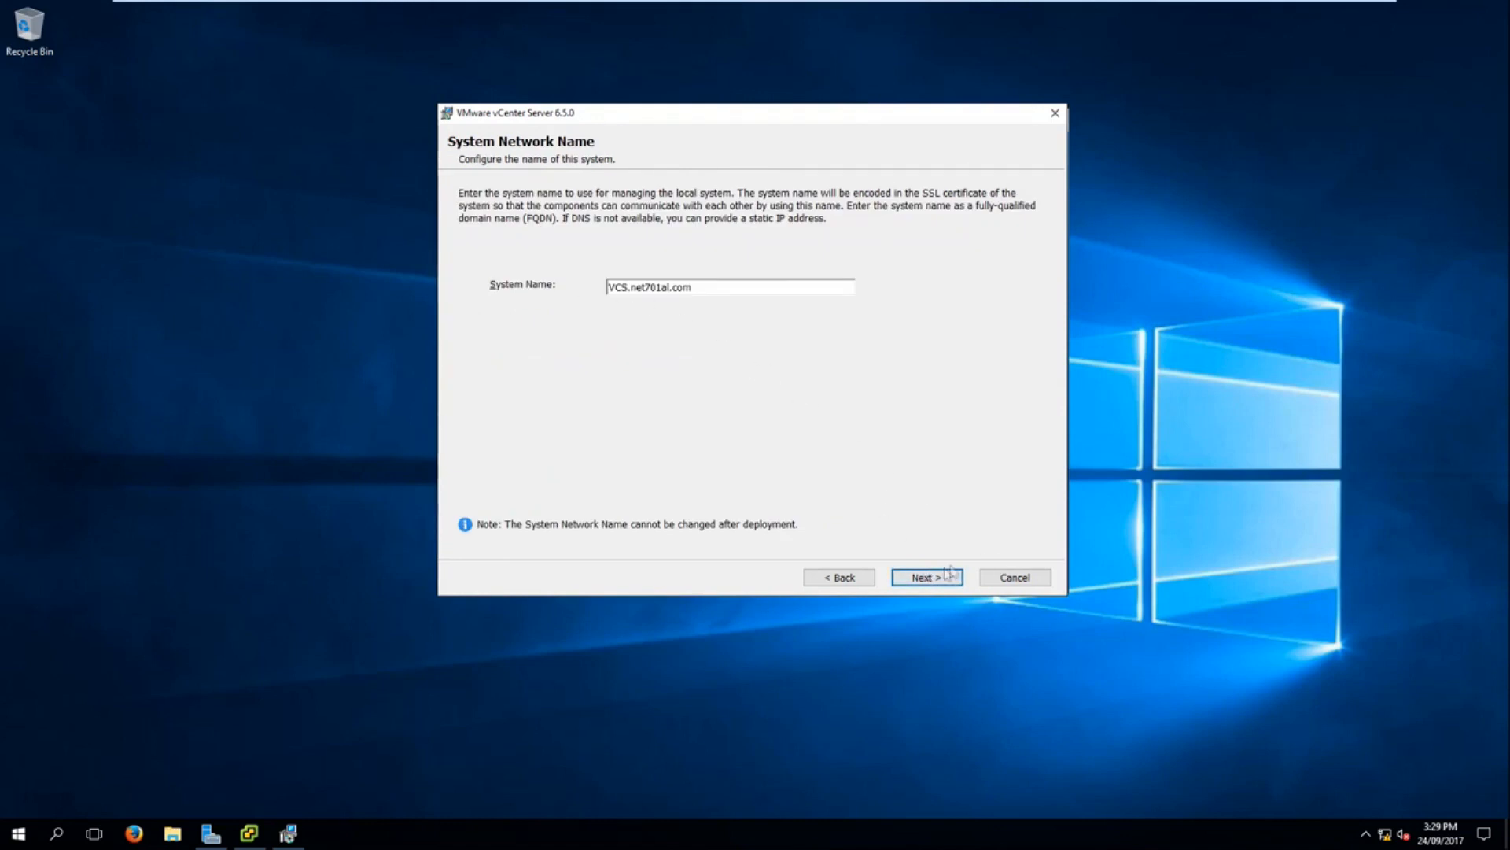
{"action": "left_click", "coordinate": [927, 579]}
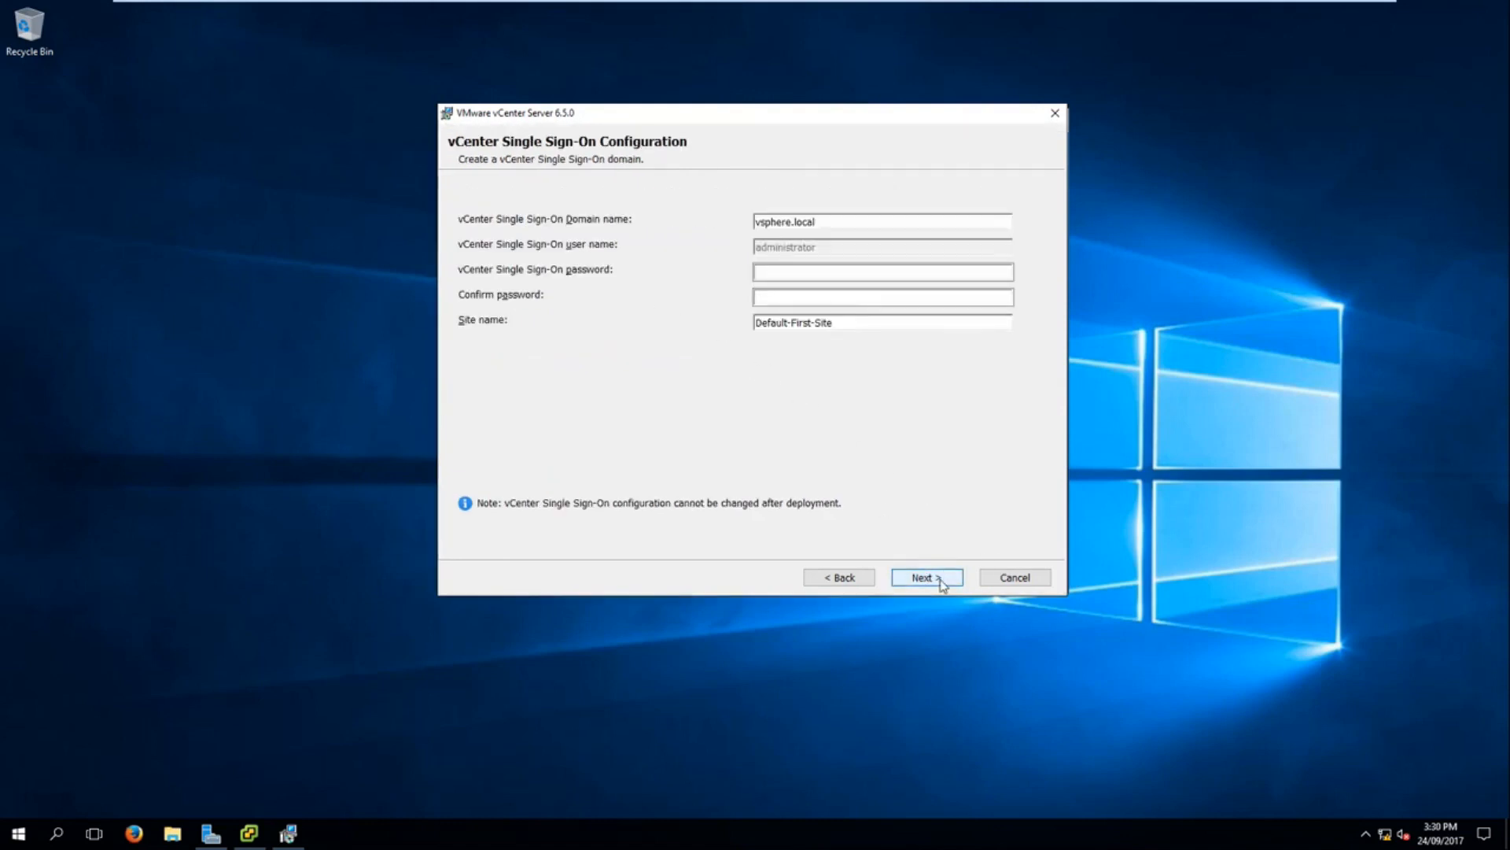
Step: Enter and confirm the vCenter Single Sign-On password, keeping the domain vsphere.local and site name Default-First-Site
{"action": "left_click", "coordinate": [799, 271]}
{"action": "left_click", "coordinate": [834, 272]}
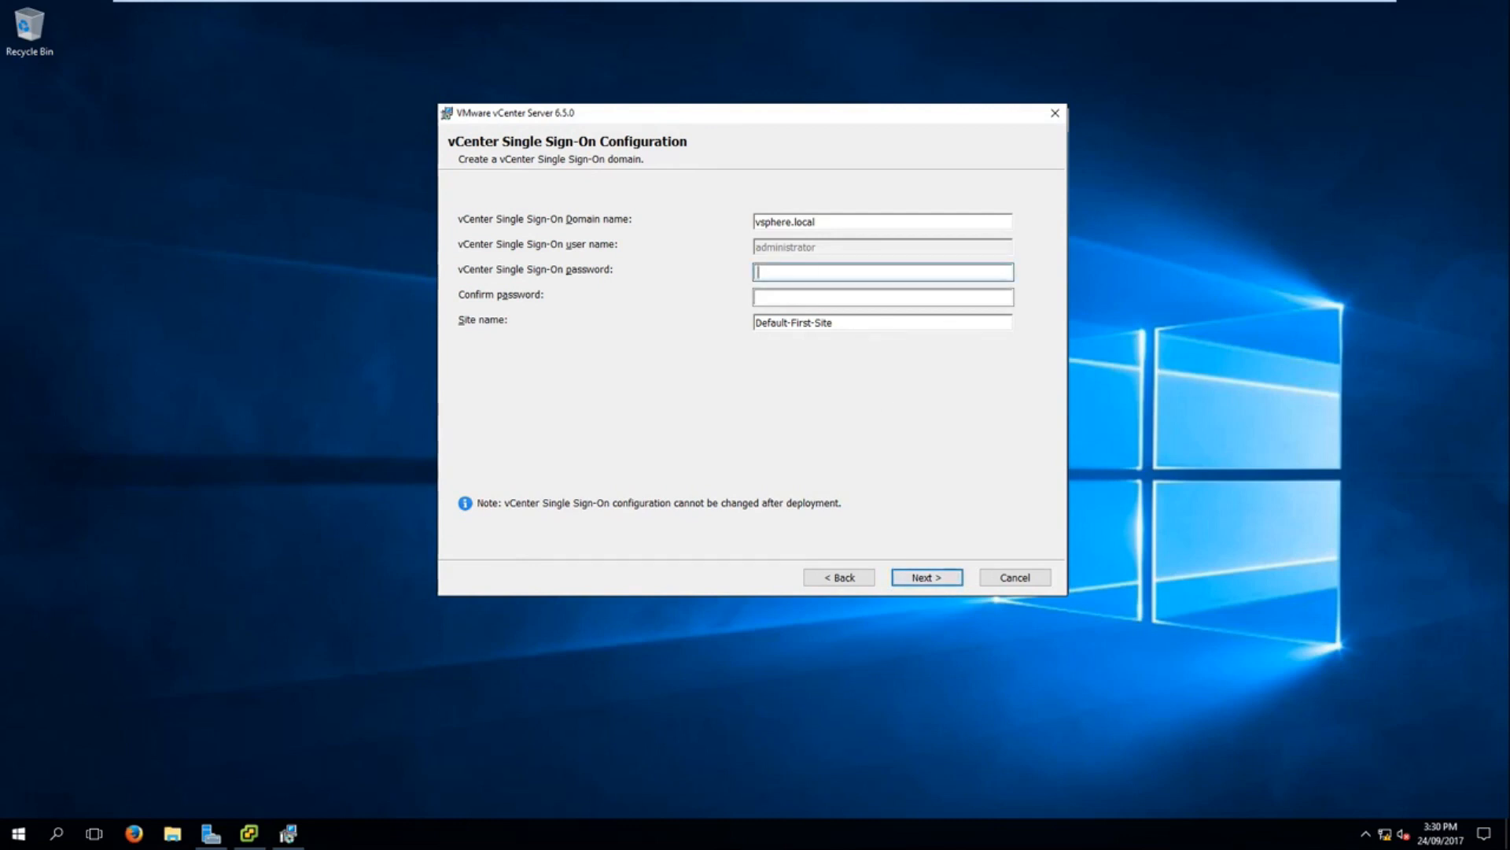
{"action": "key", "text": "Caps_Lock"}
{"action": "type", "text": "•••••••"}
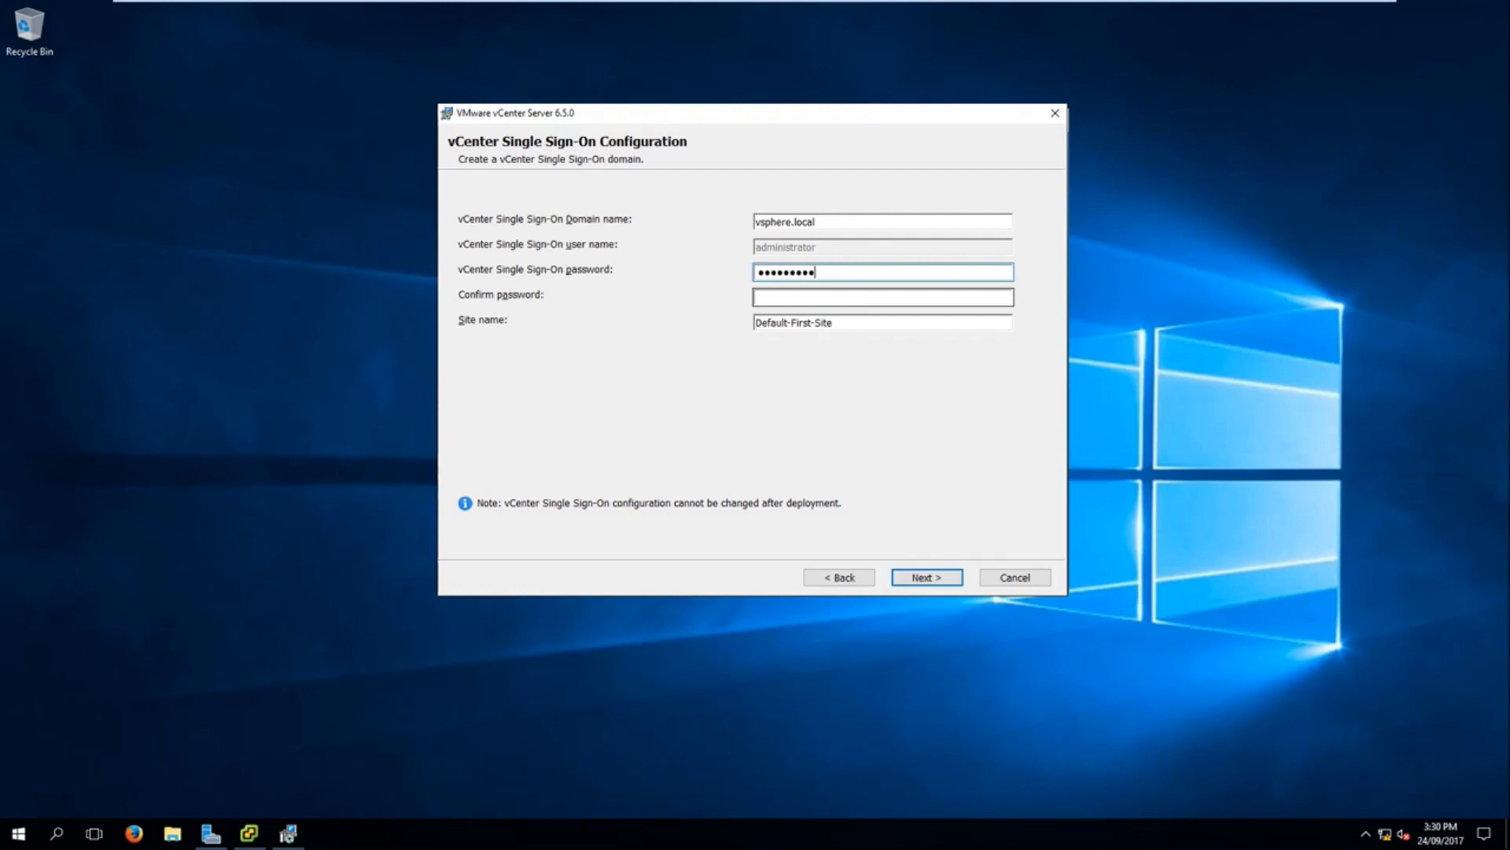
{"action": "key", "text": "Tab"}
{"action": "key", "text": "Caps_Lock"}
{"action": "type", "text": "•"}
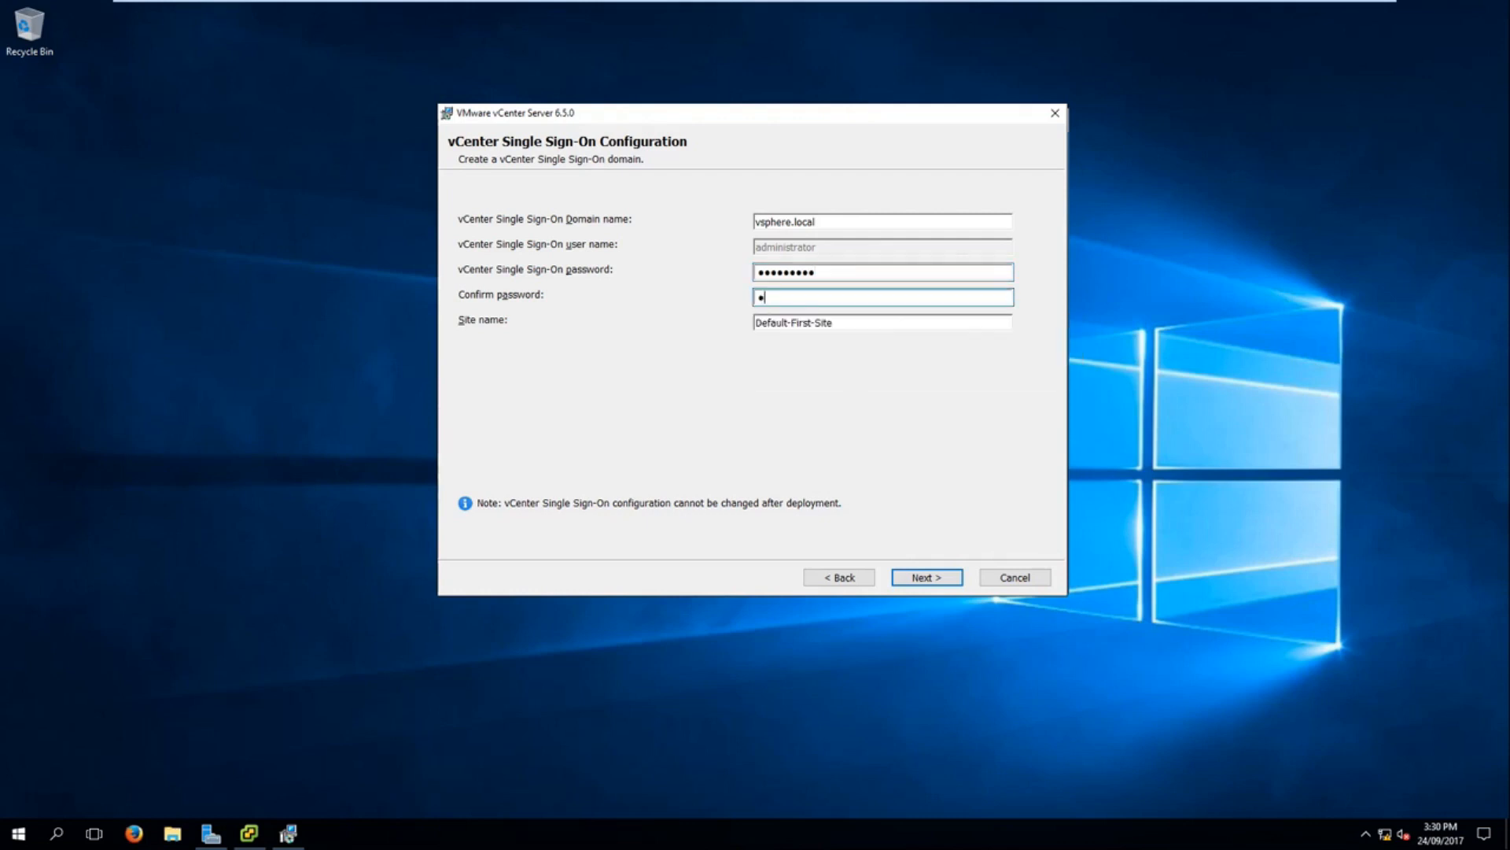
{"action": "type", "text": "••••••••"}
{"action": "left_click", "coordinate": [929, 578]}
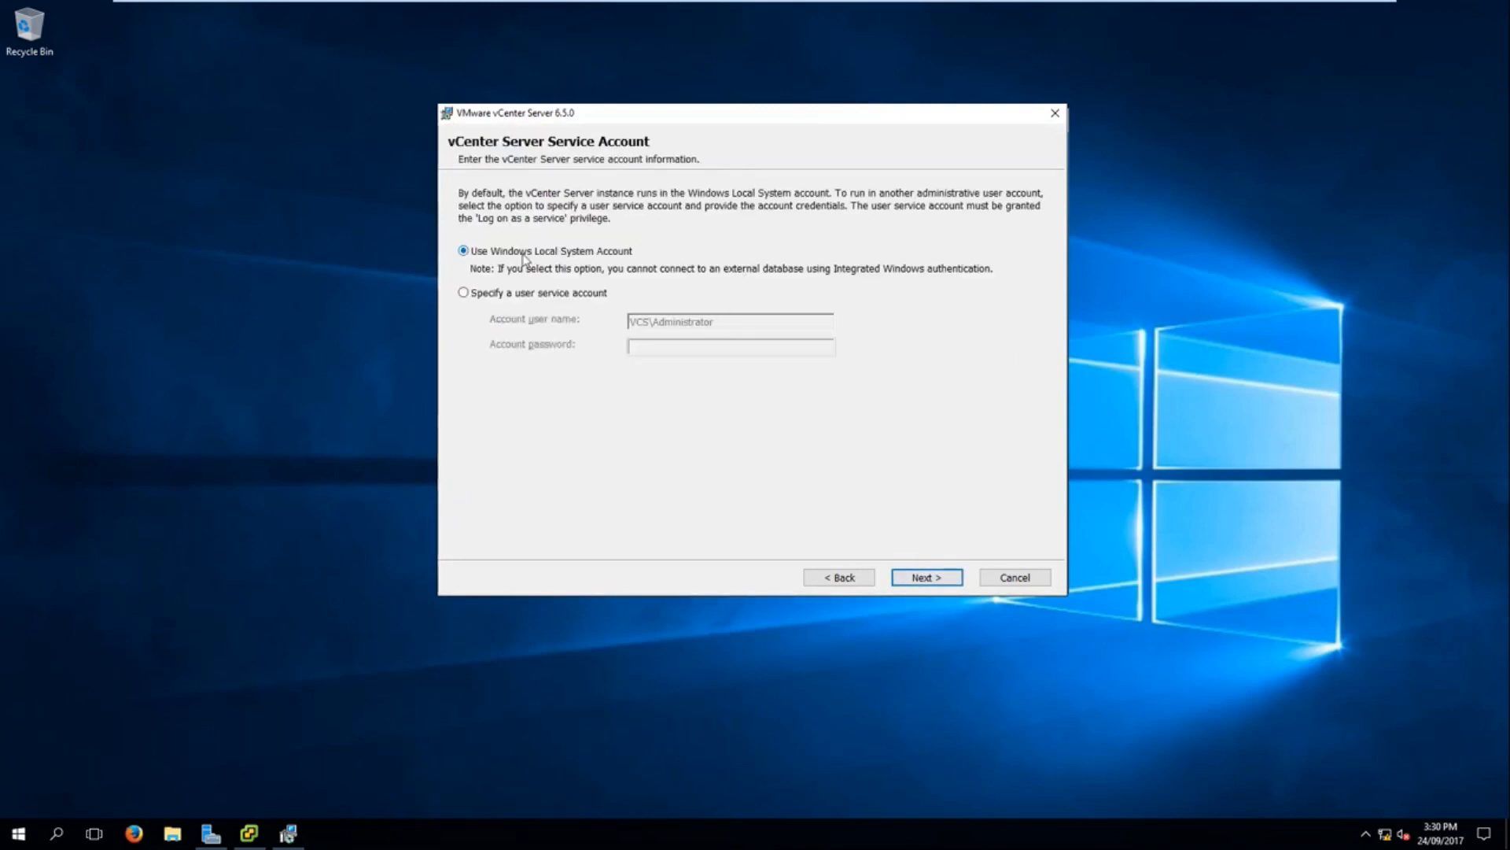
Step: Accept the Windows Local System Account, the embedded VMware Postgres database, and the default ports and destination directories
{"action": "left_click", "coordinate": [934, 579]}
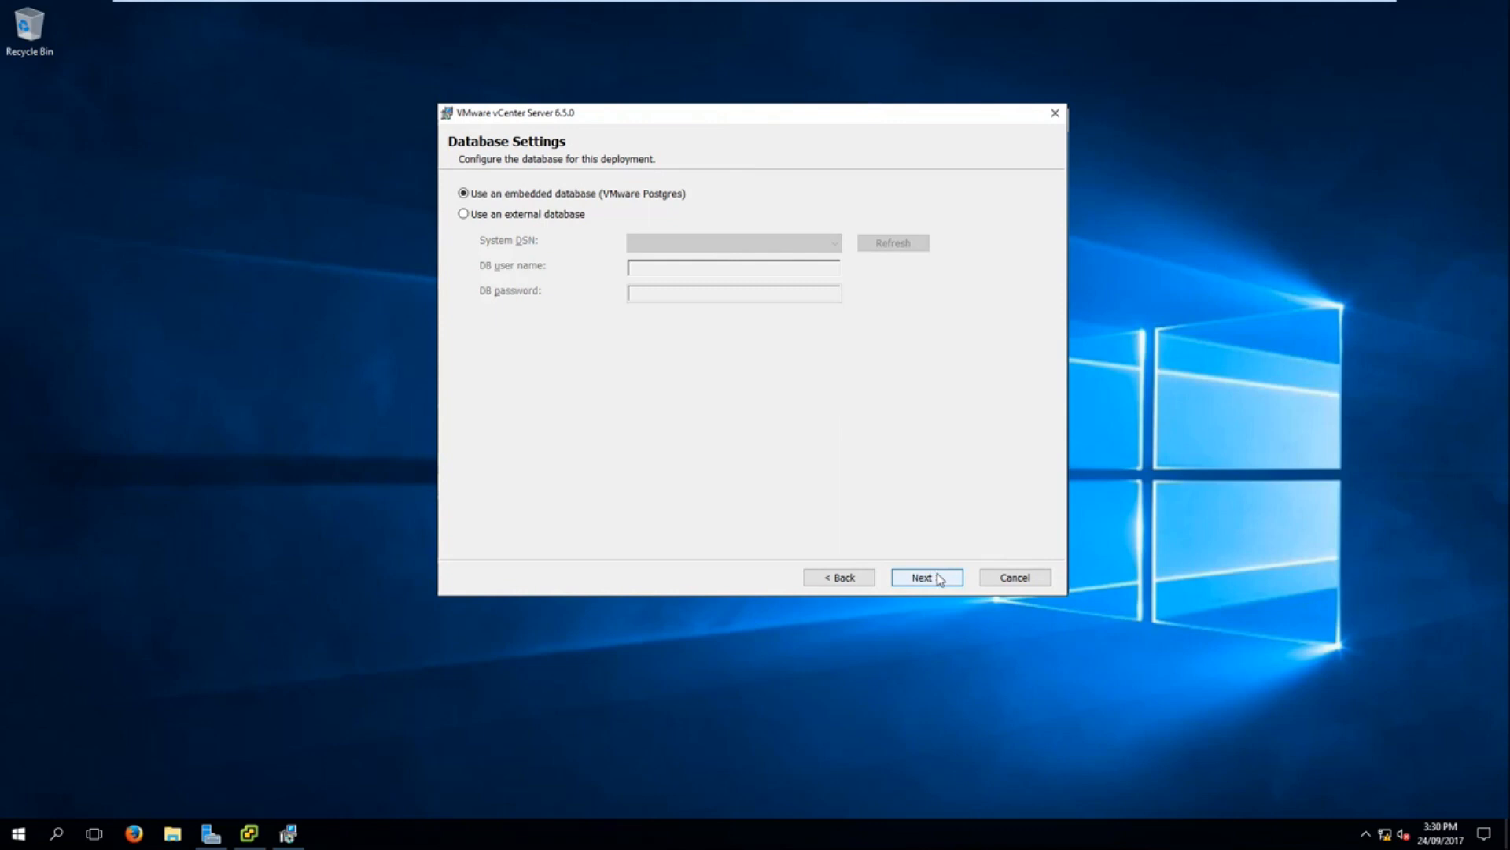
{"action": "left_click", "coordinate": [939, 579]}
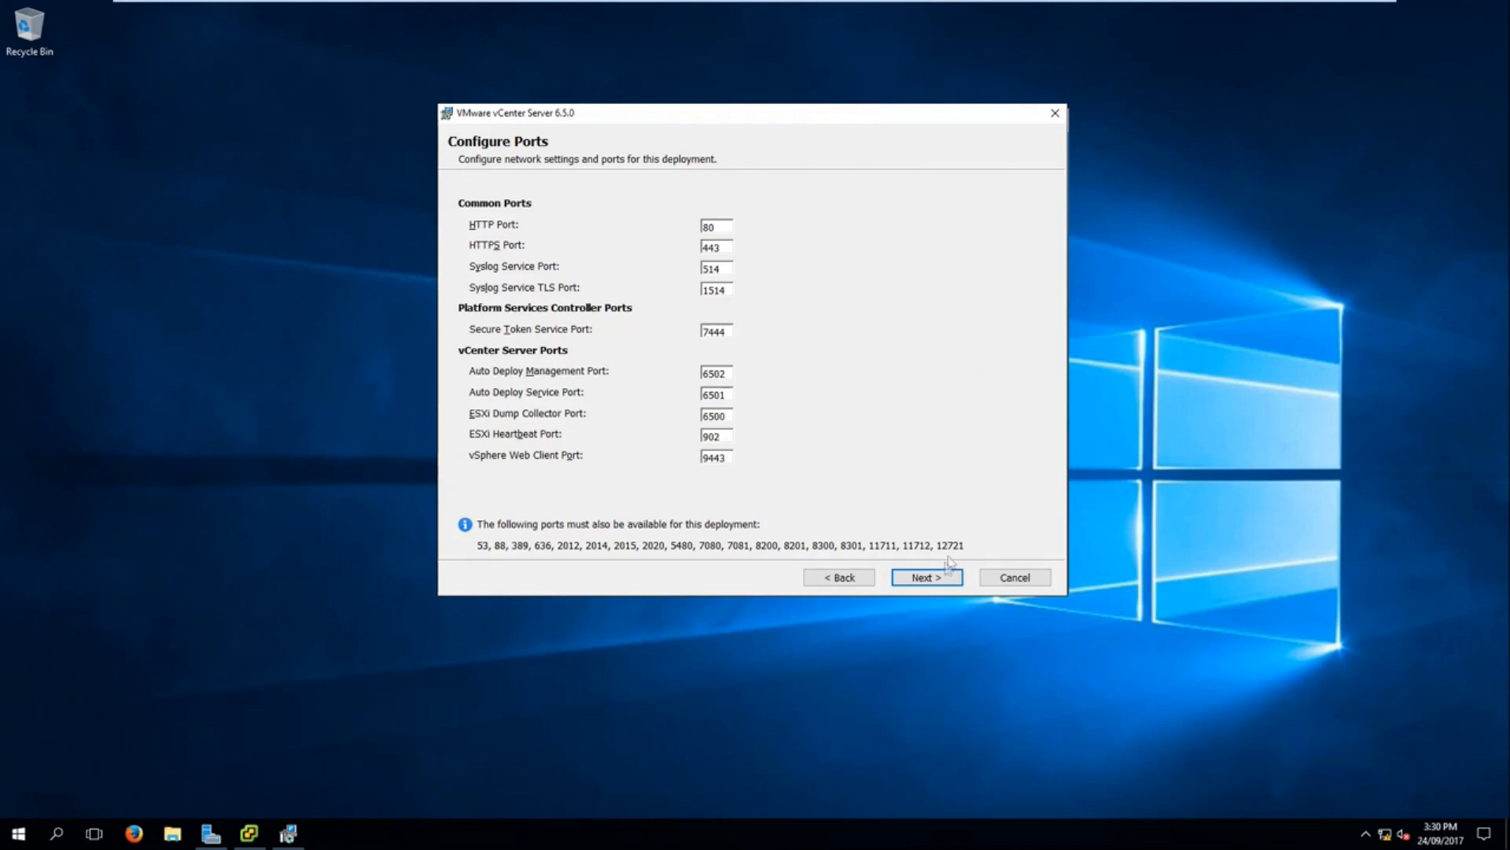
{"action": "left_click", "coordinate": [927, 577]}
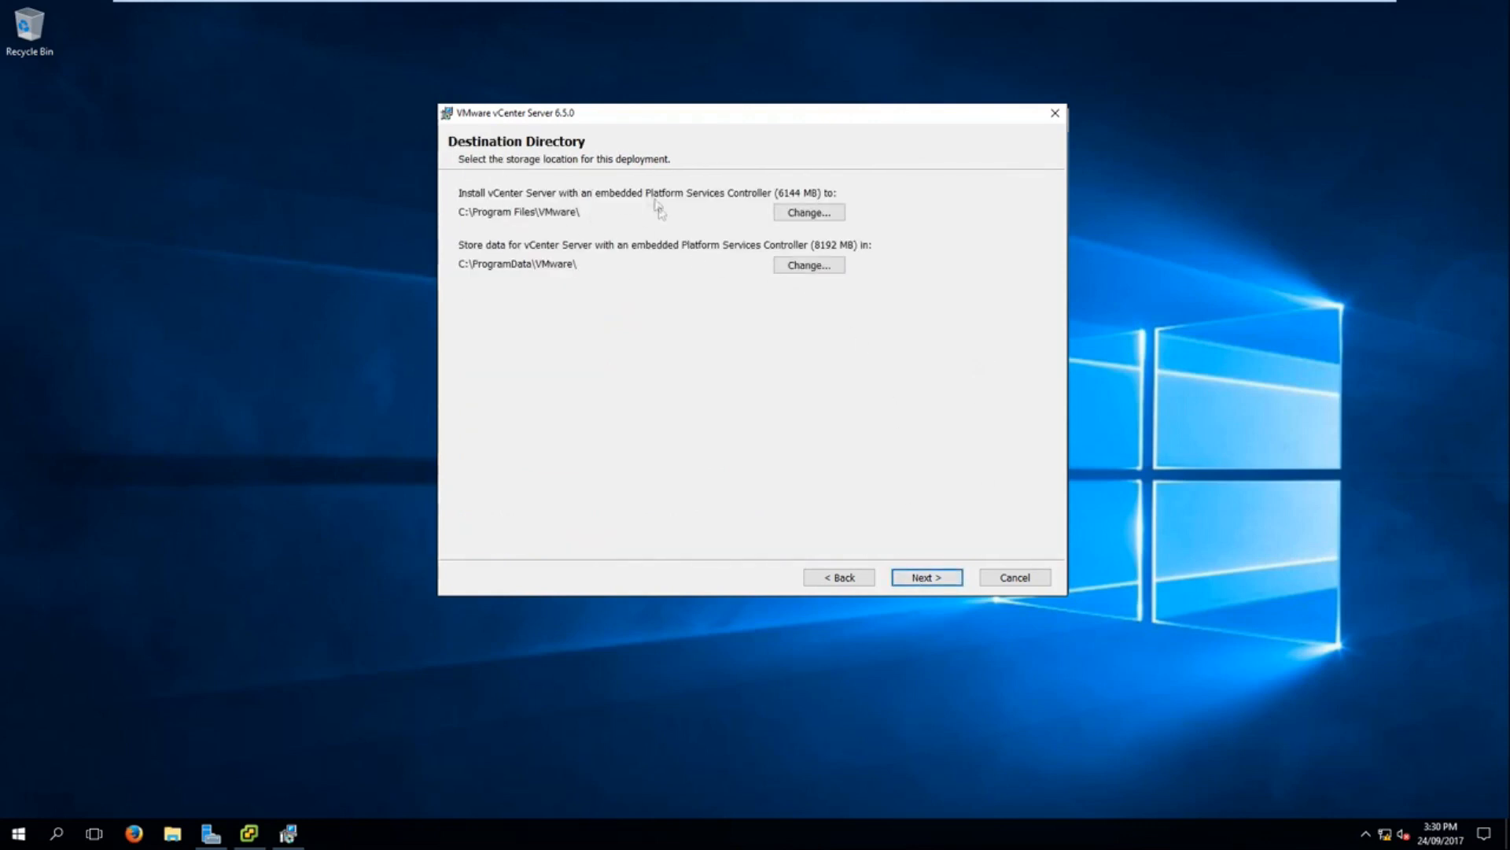
{"action": "left_click", "coordinate": [922, 579]}
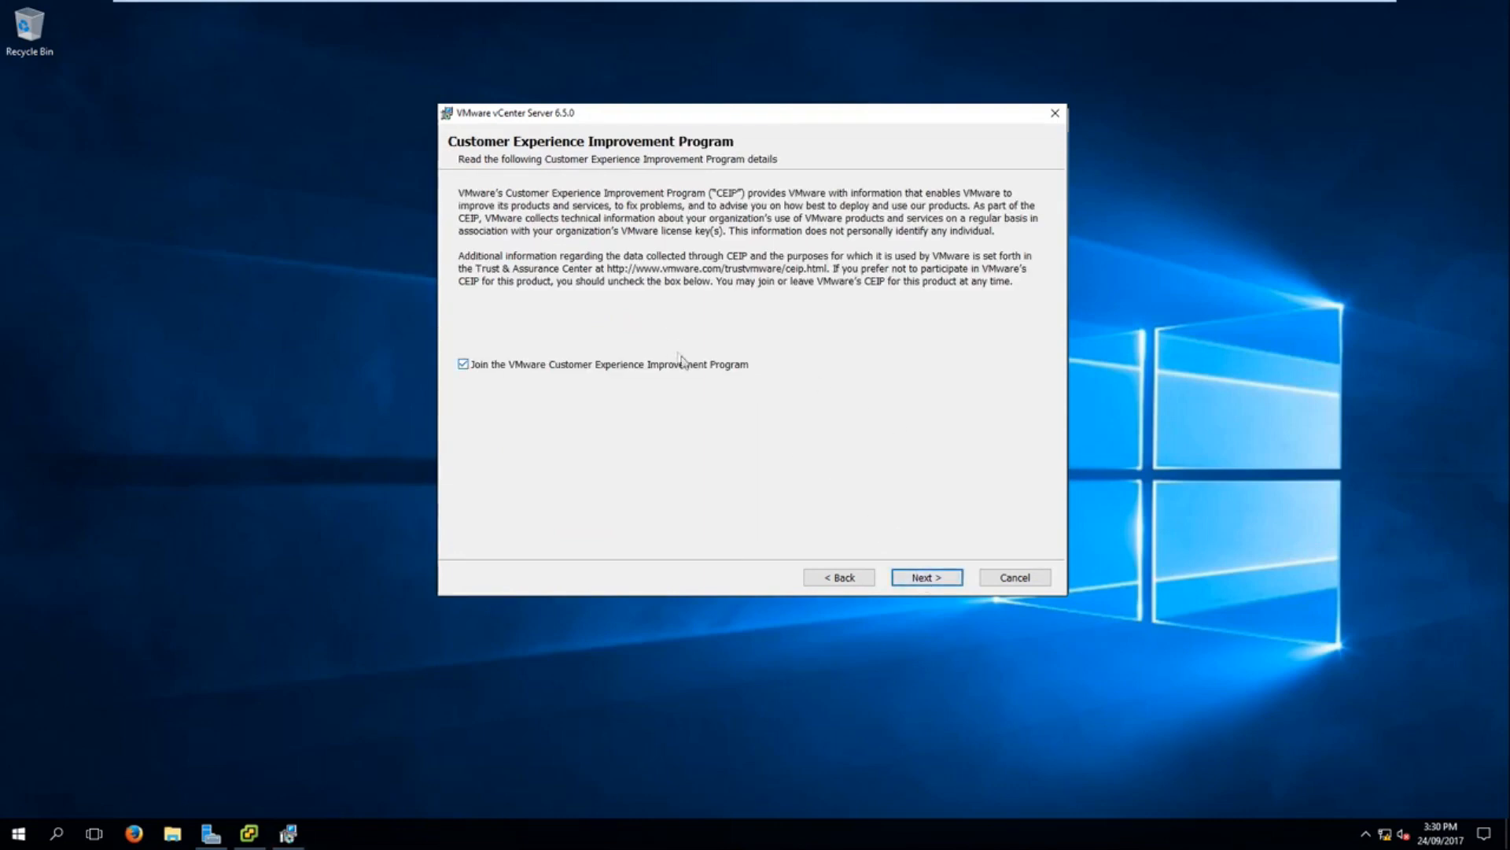
Step: Opt out of the VMware Customer Experience Improvement Program and start the vCenter Server installation
{"action": "left_click", "coordinate": [684, 367]}
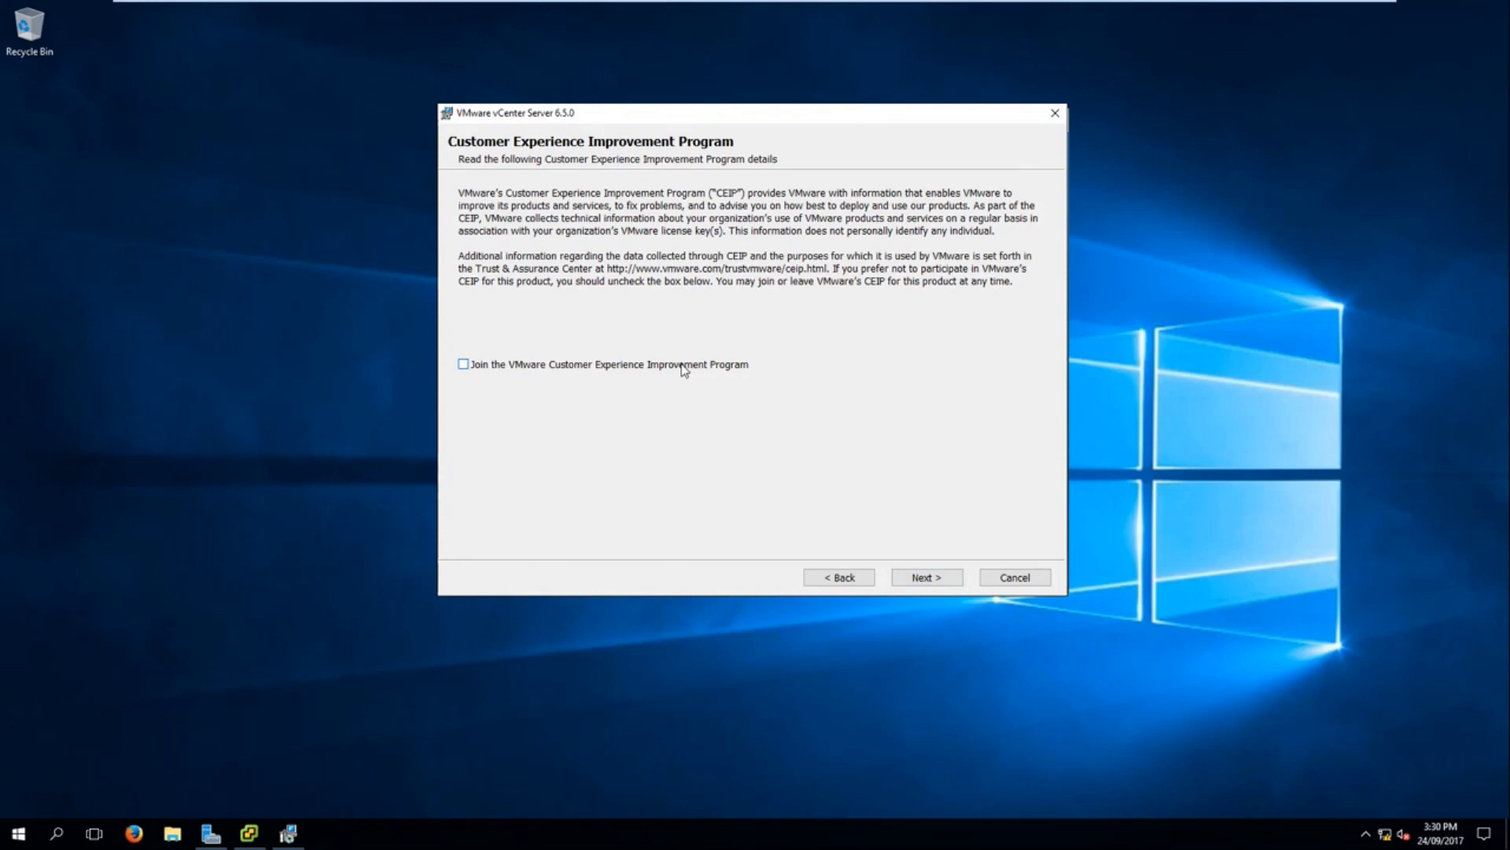
{"action": "left_click", "coordinate": [941, 580]}
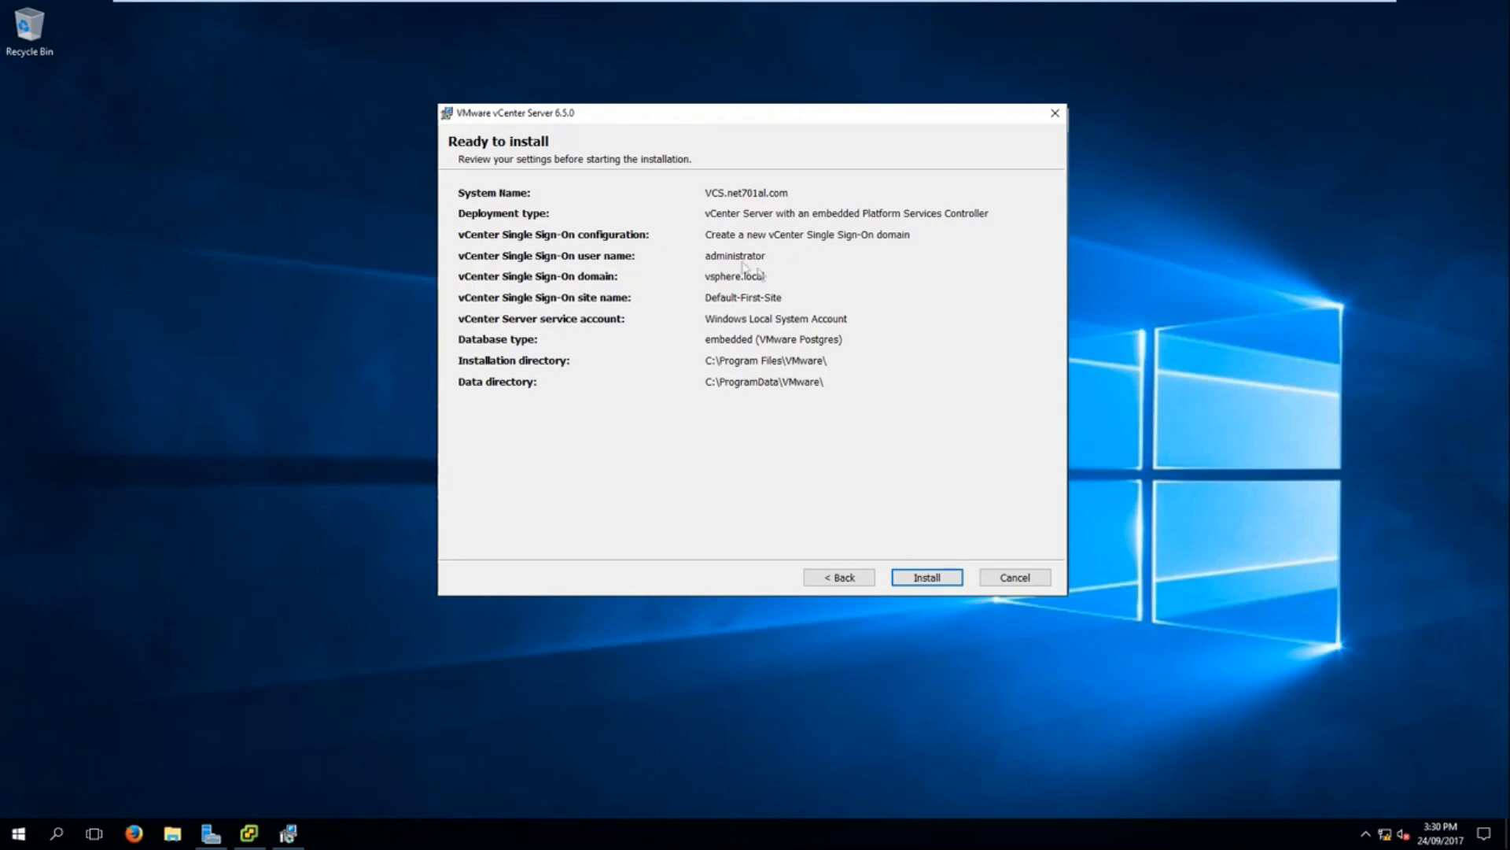
{"action": "left_click", "coordinate": [952, 585]}
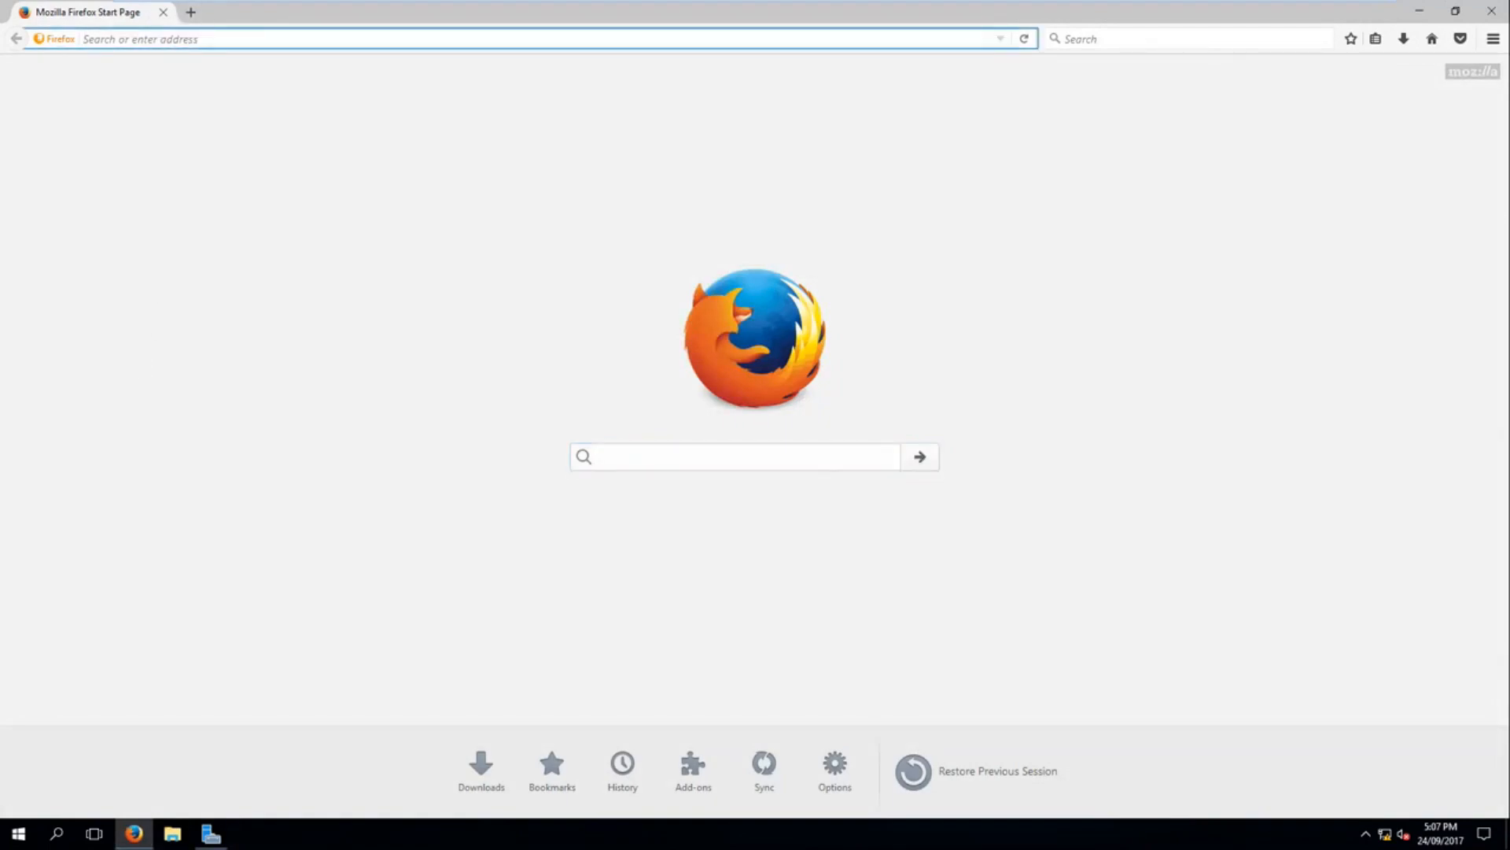
{"action": "type", "text": "https://"}
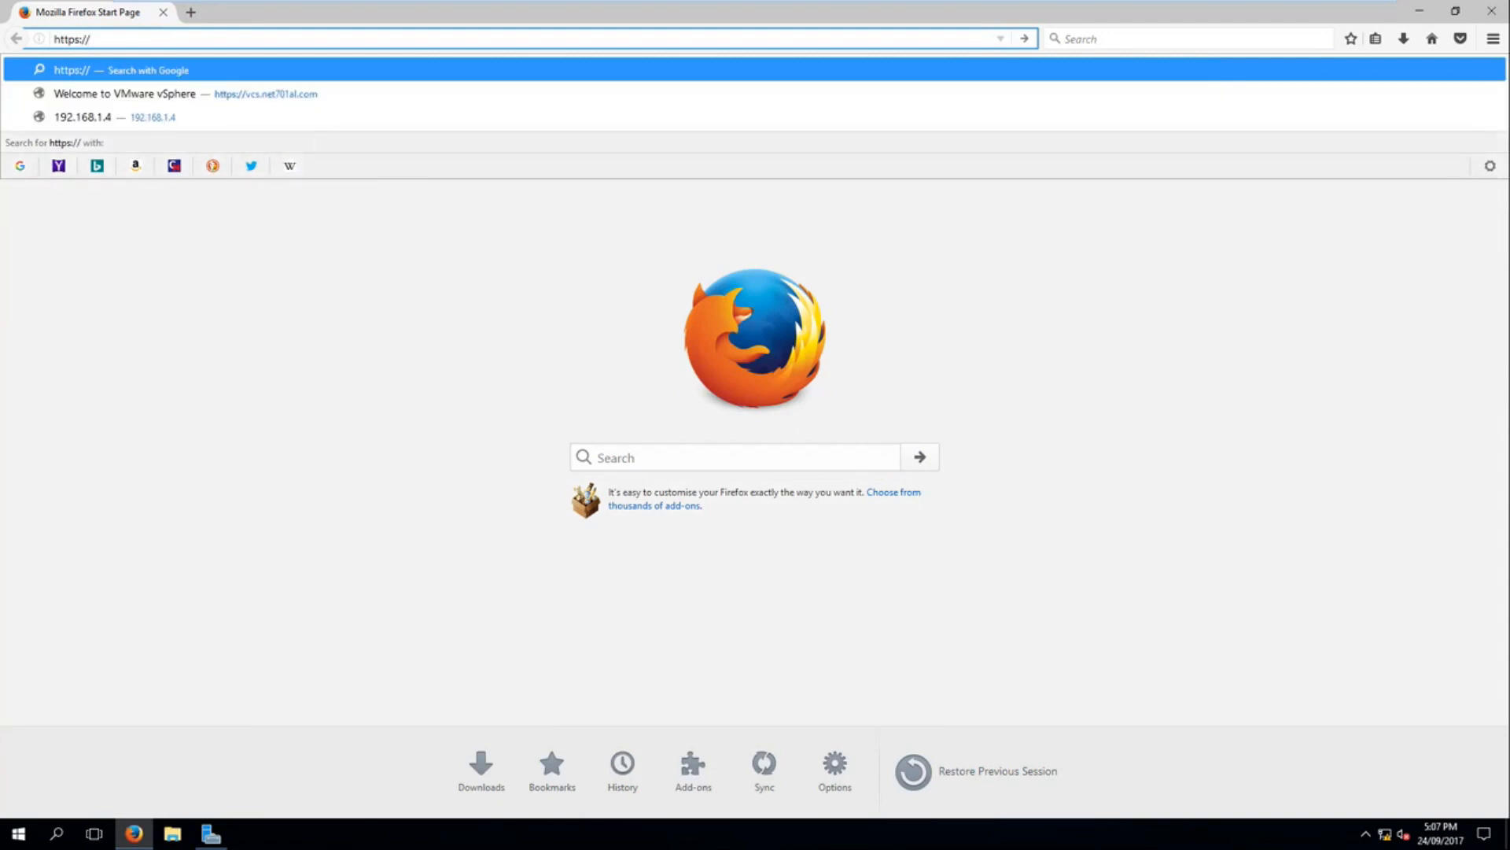
{"action": "type", "text": "vcs."}
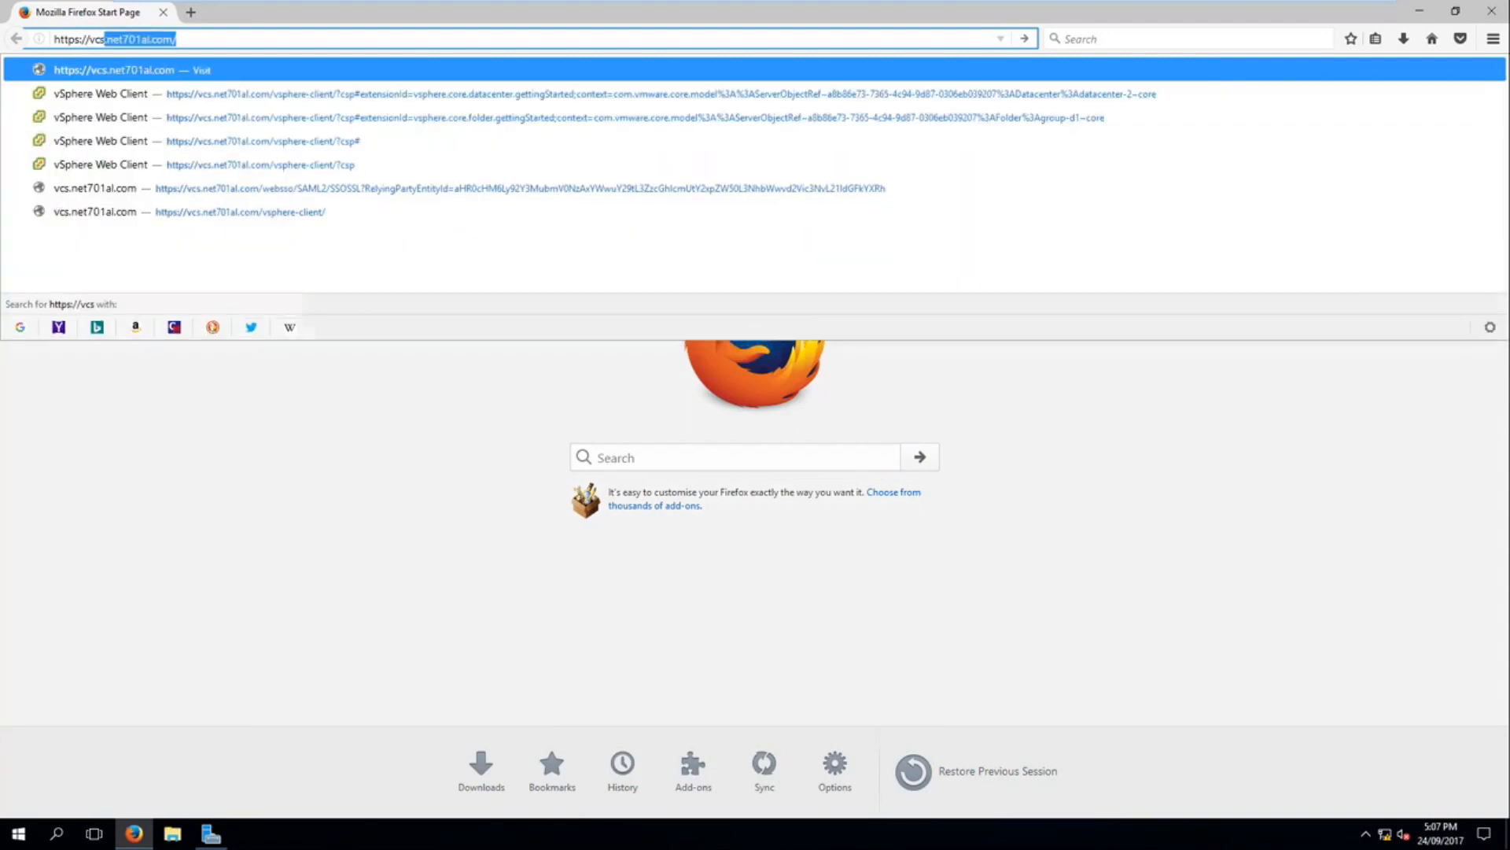
{"action": "type", "text": "net701al"}
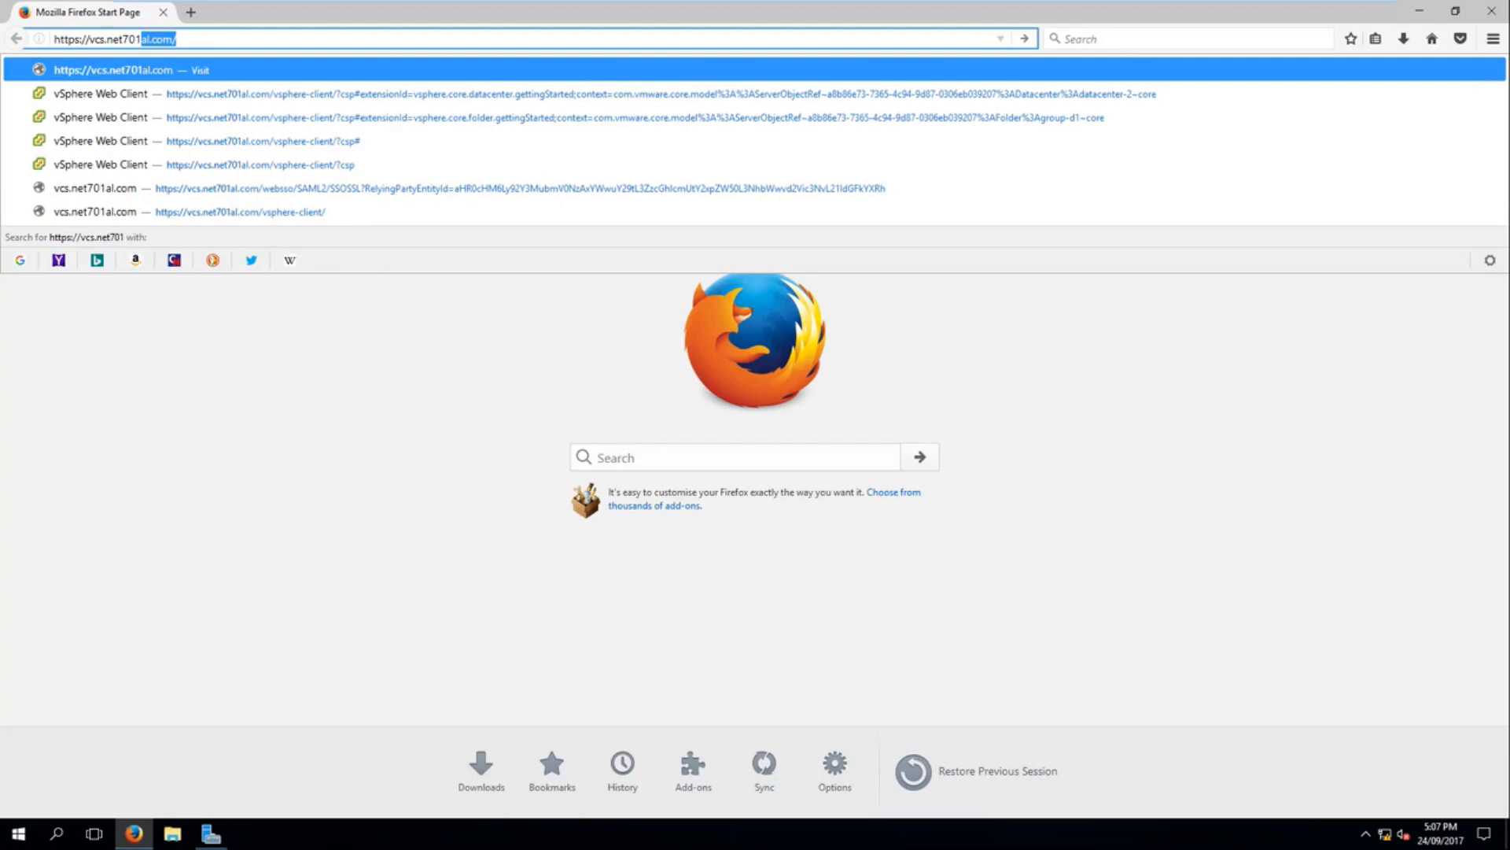
{"action": "type", "text": ".com"}
{"action": "key", "text": "Return"}
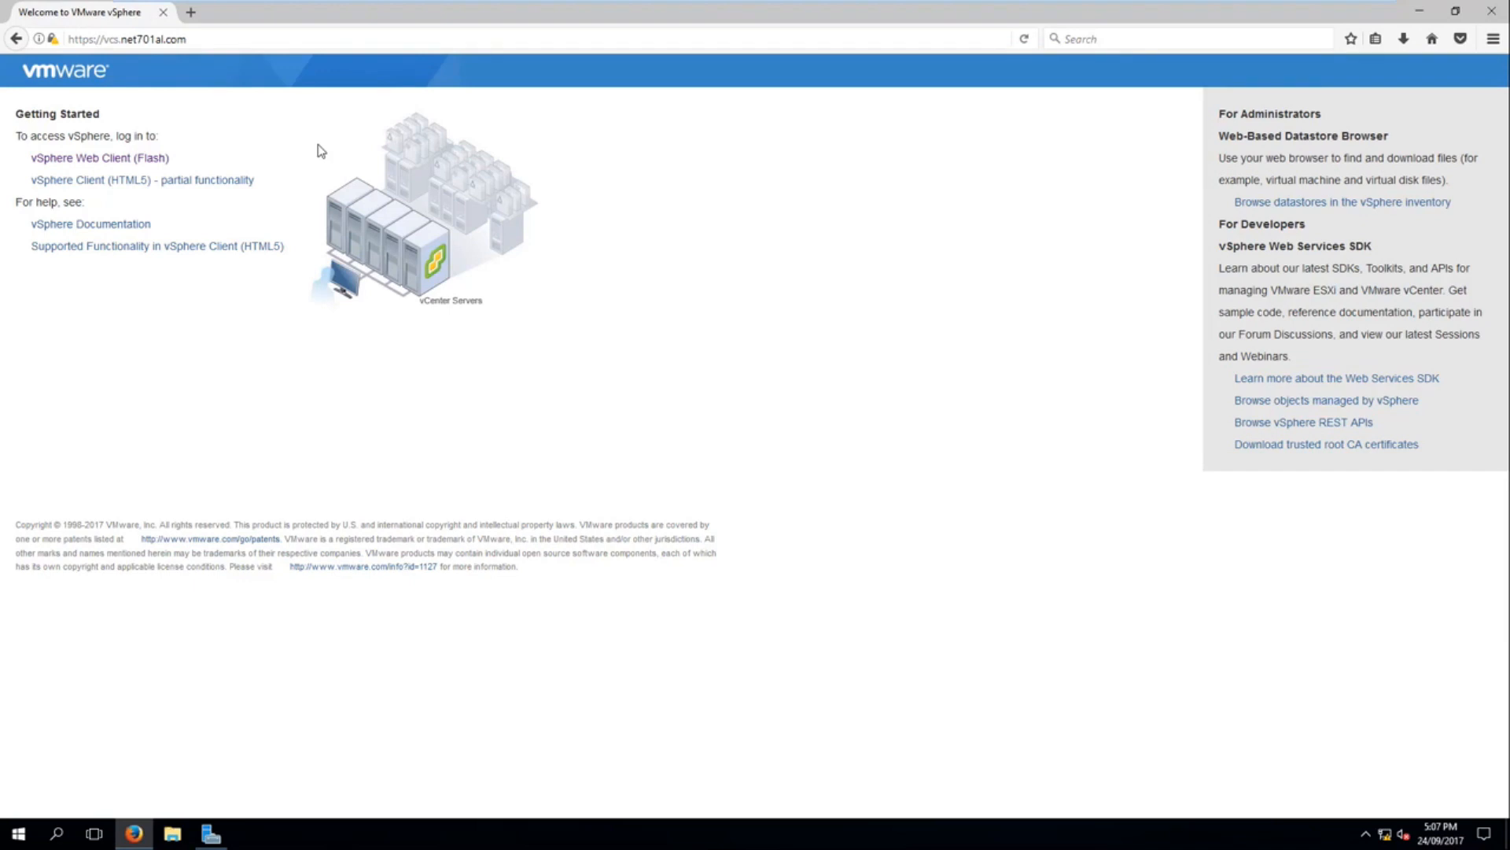
{"action": "left_click", "coordinate": [161, 158]}
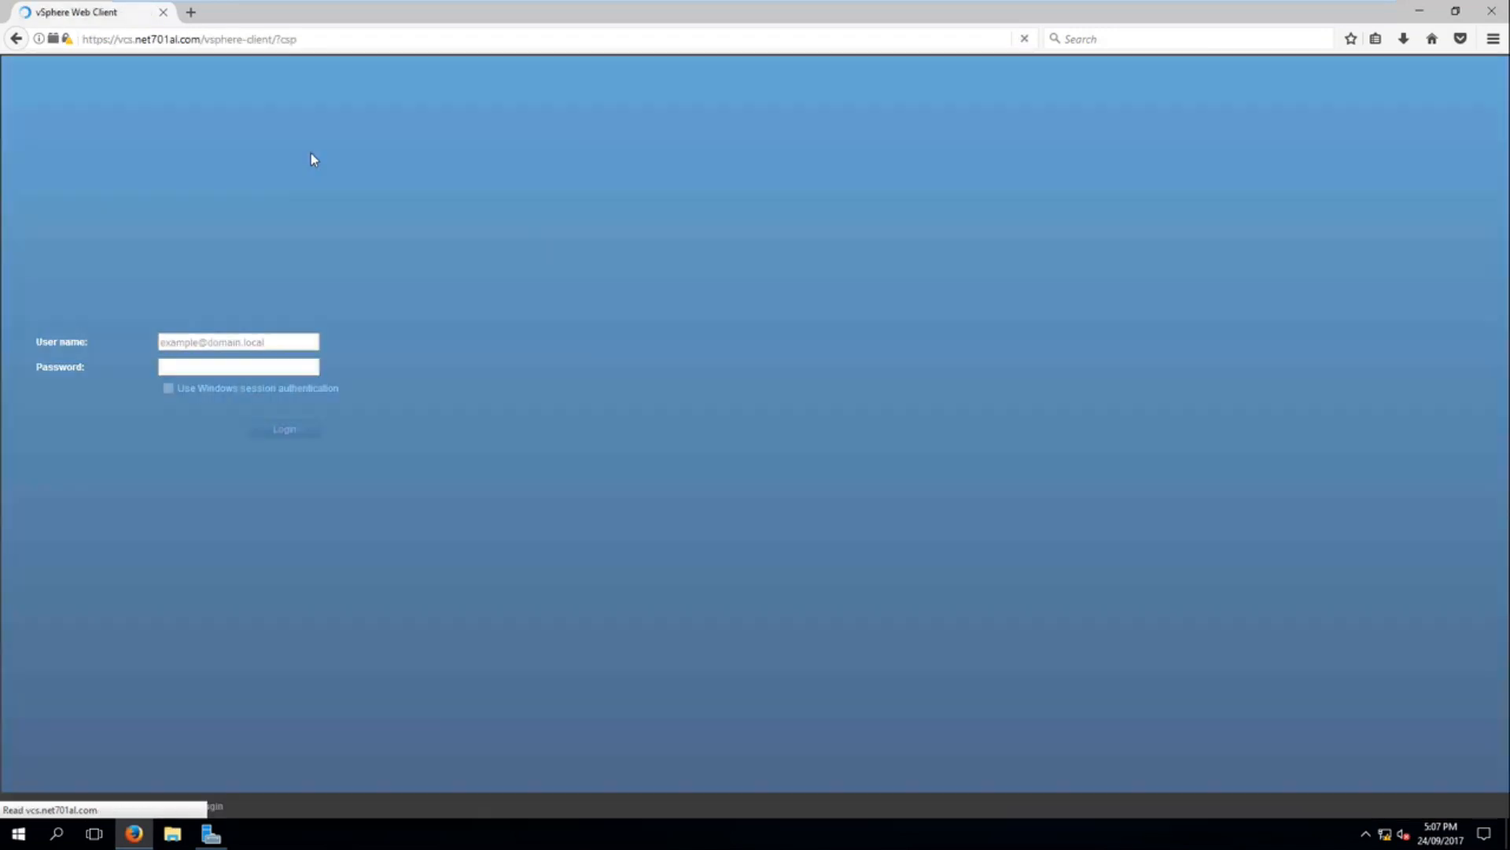
Step: Log in with the vsphere.local Single Sign-On administrator's user name and password, and decline saving the login in the browser
{"action": "type", "text": "administra"}
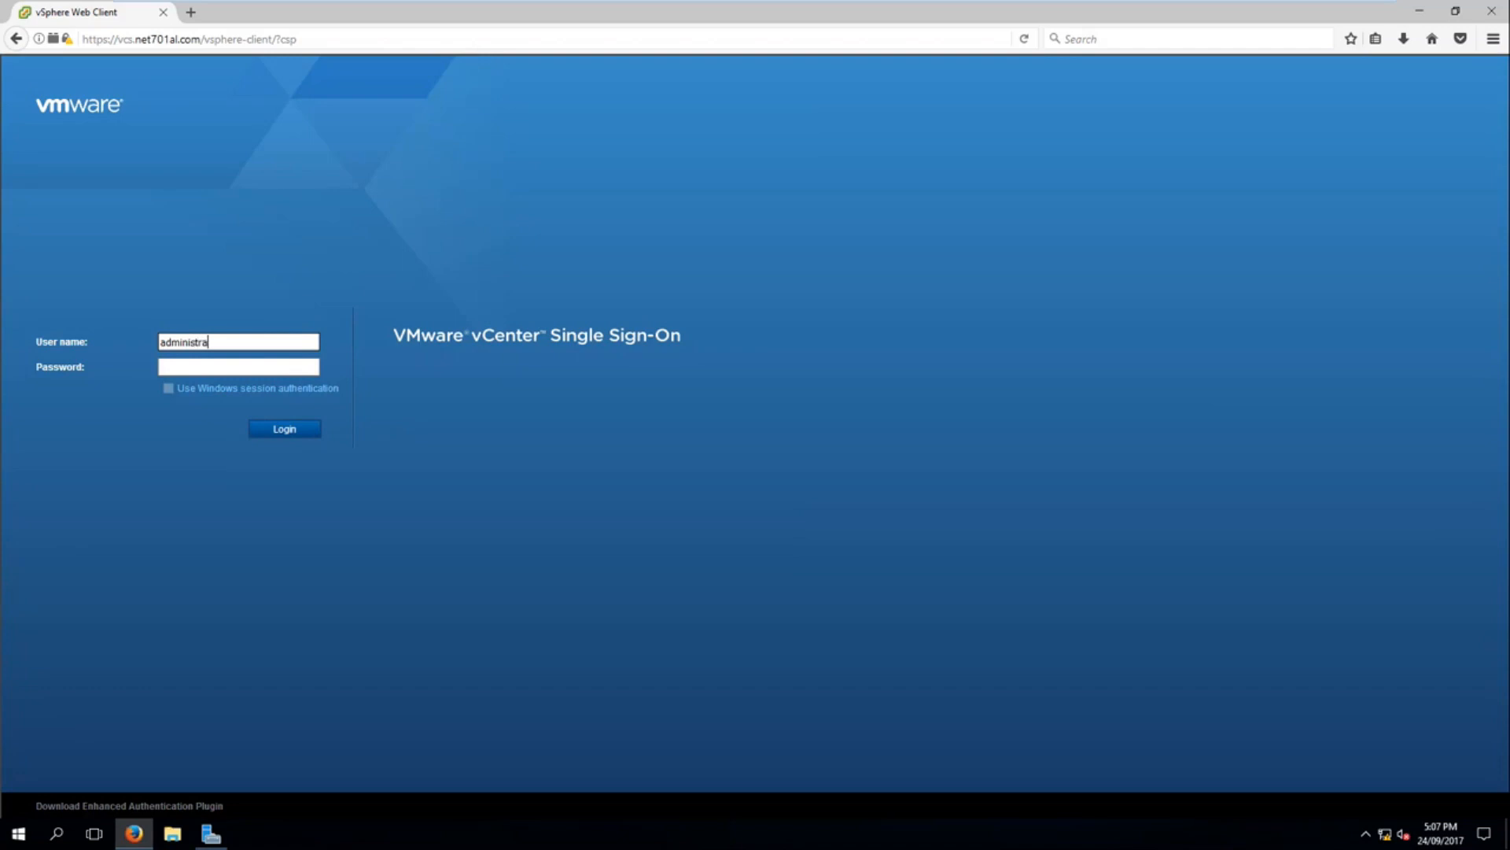
{"action": "type", "text": "tor@vsphere.local"}
{"action": "key", "text": "Tab"}
{"action": "type", "text": "*********"}
{"action": "key", "text": "Return"}
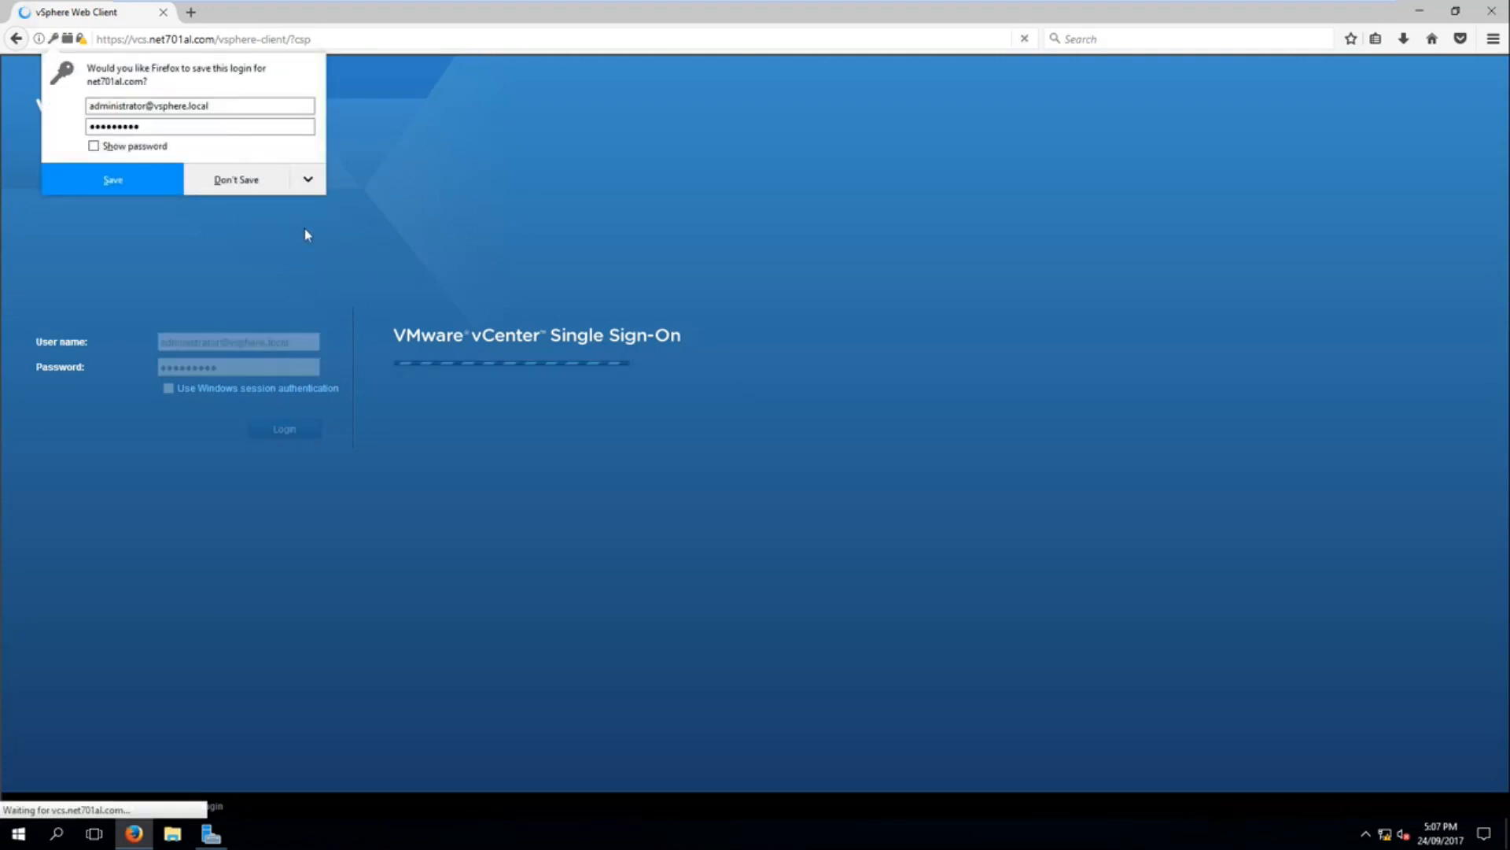
{"action": "left_click", "coordinate": [259, 179]}
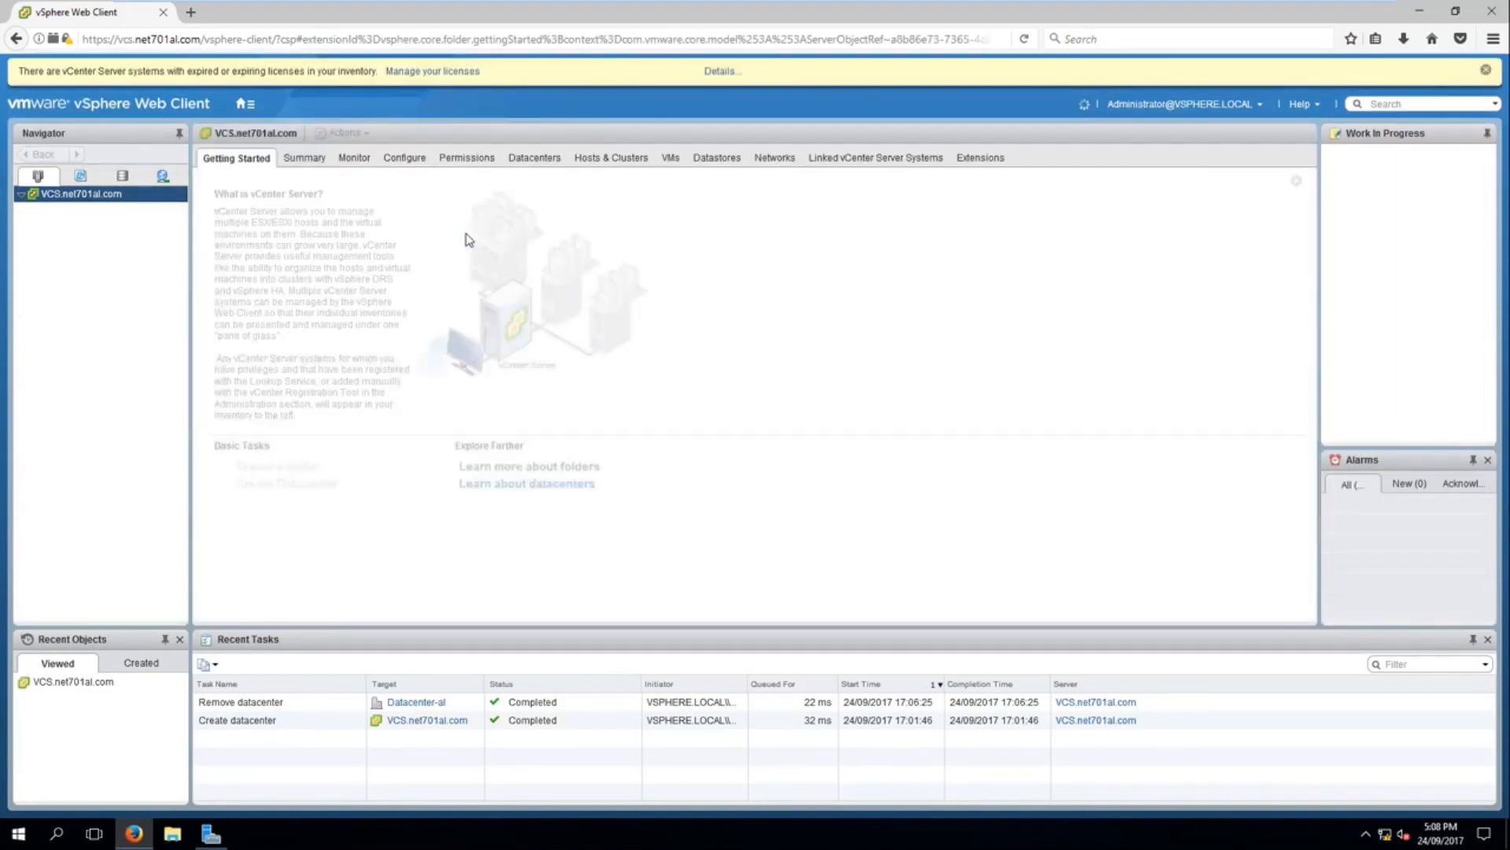
Step: Dismiss the license notice and create a datacenter named Datacenter-screencast under VCS.net701al.com
{"action": "left_click", "coordinate": [1486, 70]}
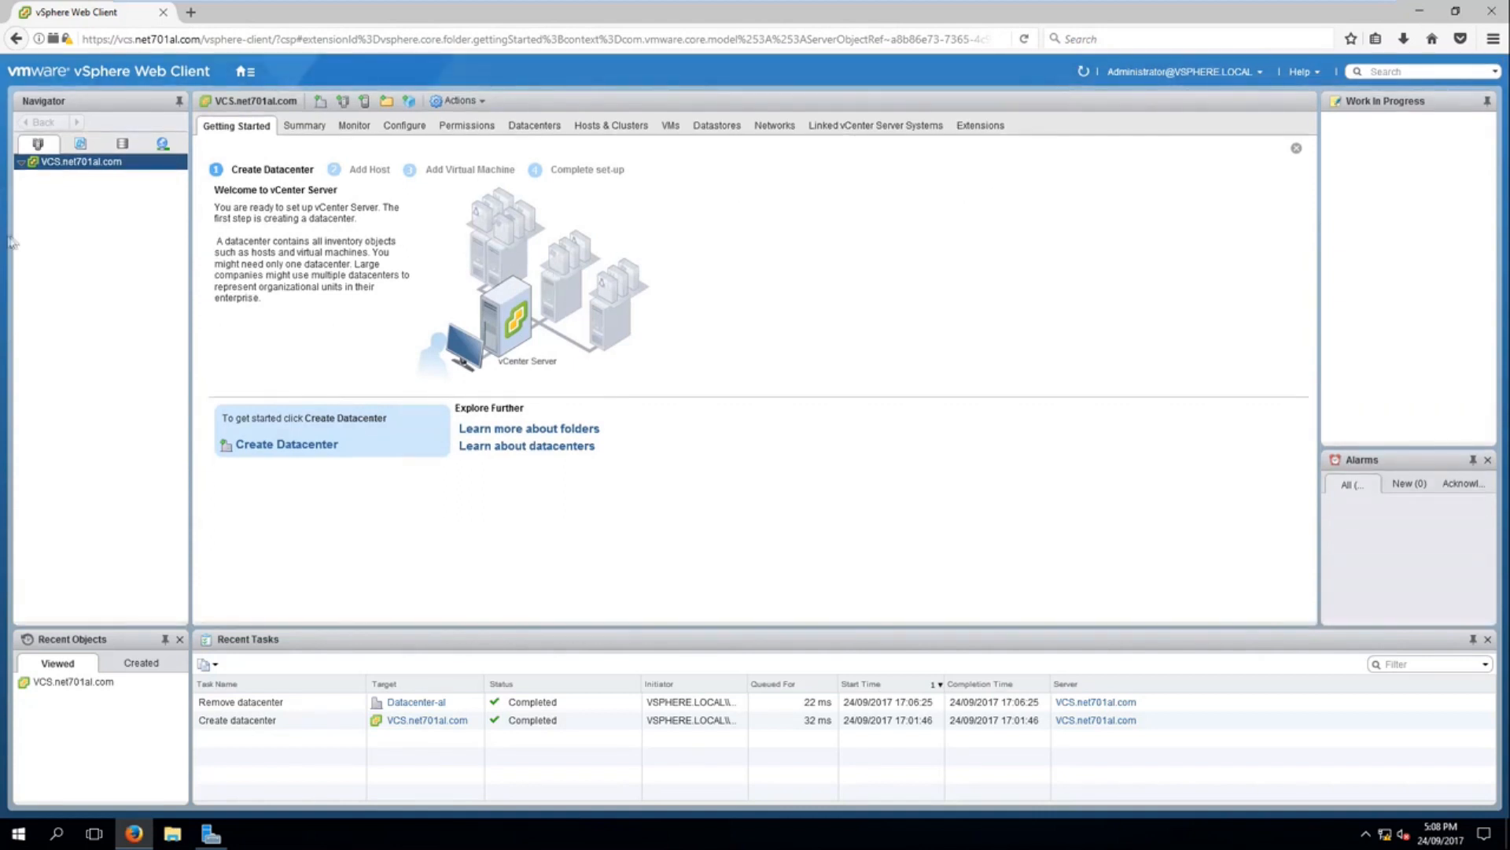
{"action": "right_click", "coordinate": [68, 165]}
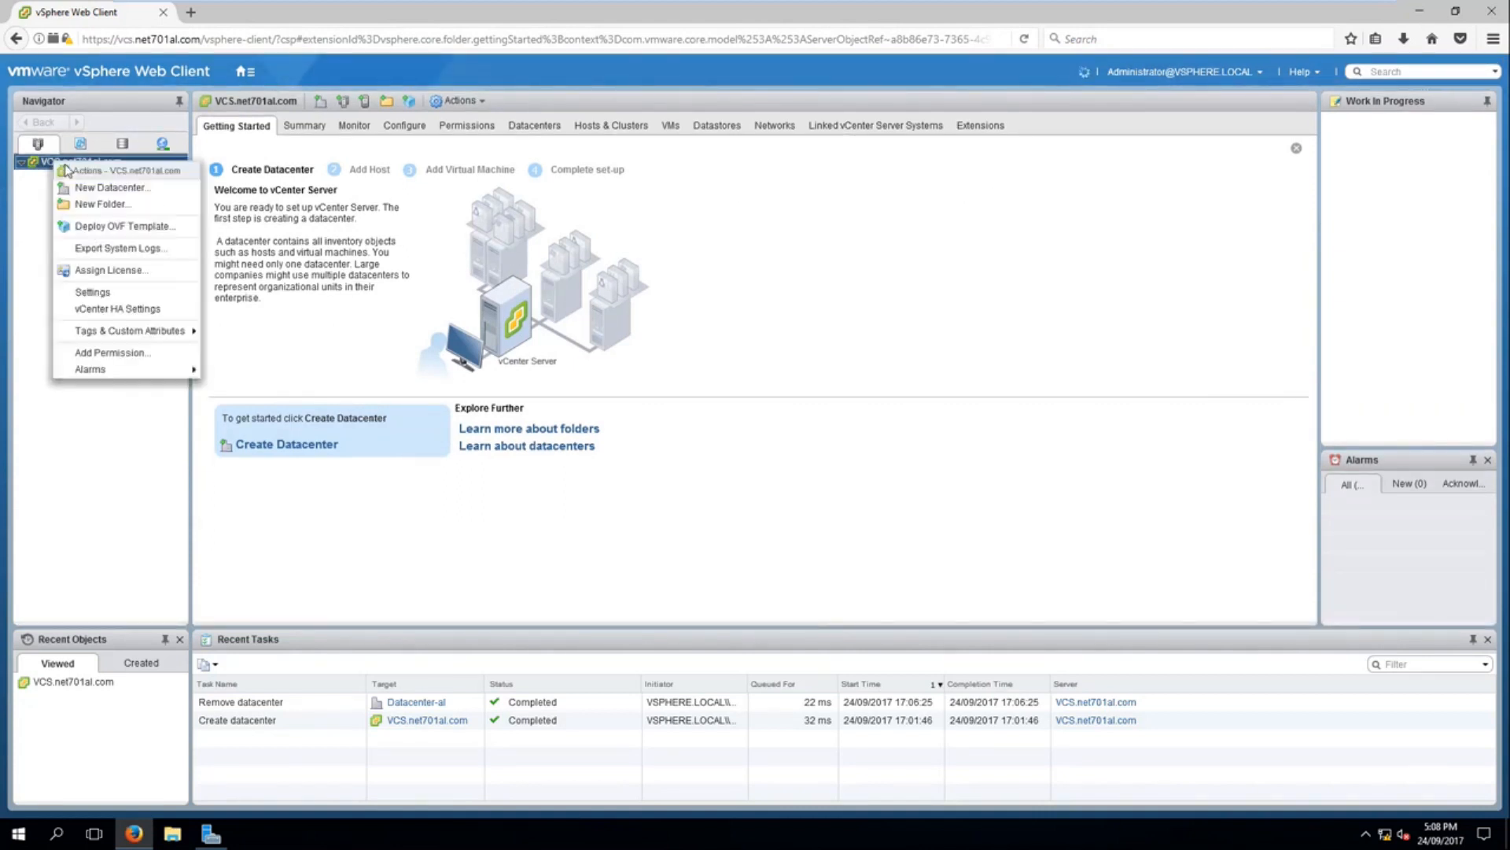
{"action": "left_click", "coordinate": [102, 190]}
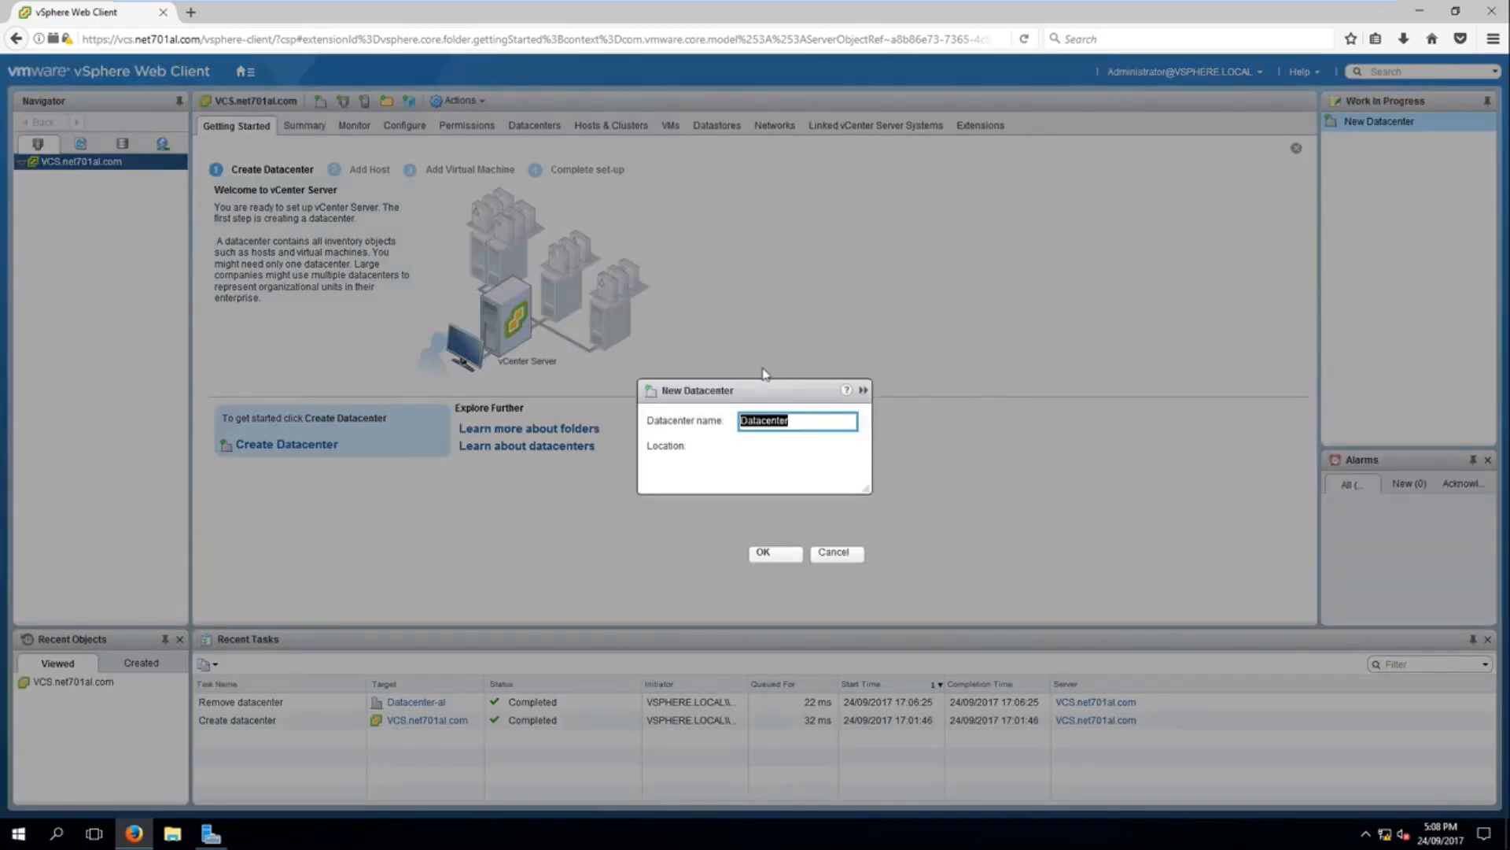
{"action": "left_click", "coordinate": [799, 421]}
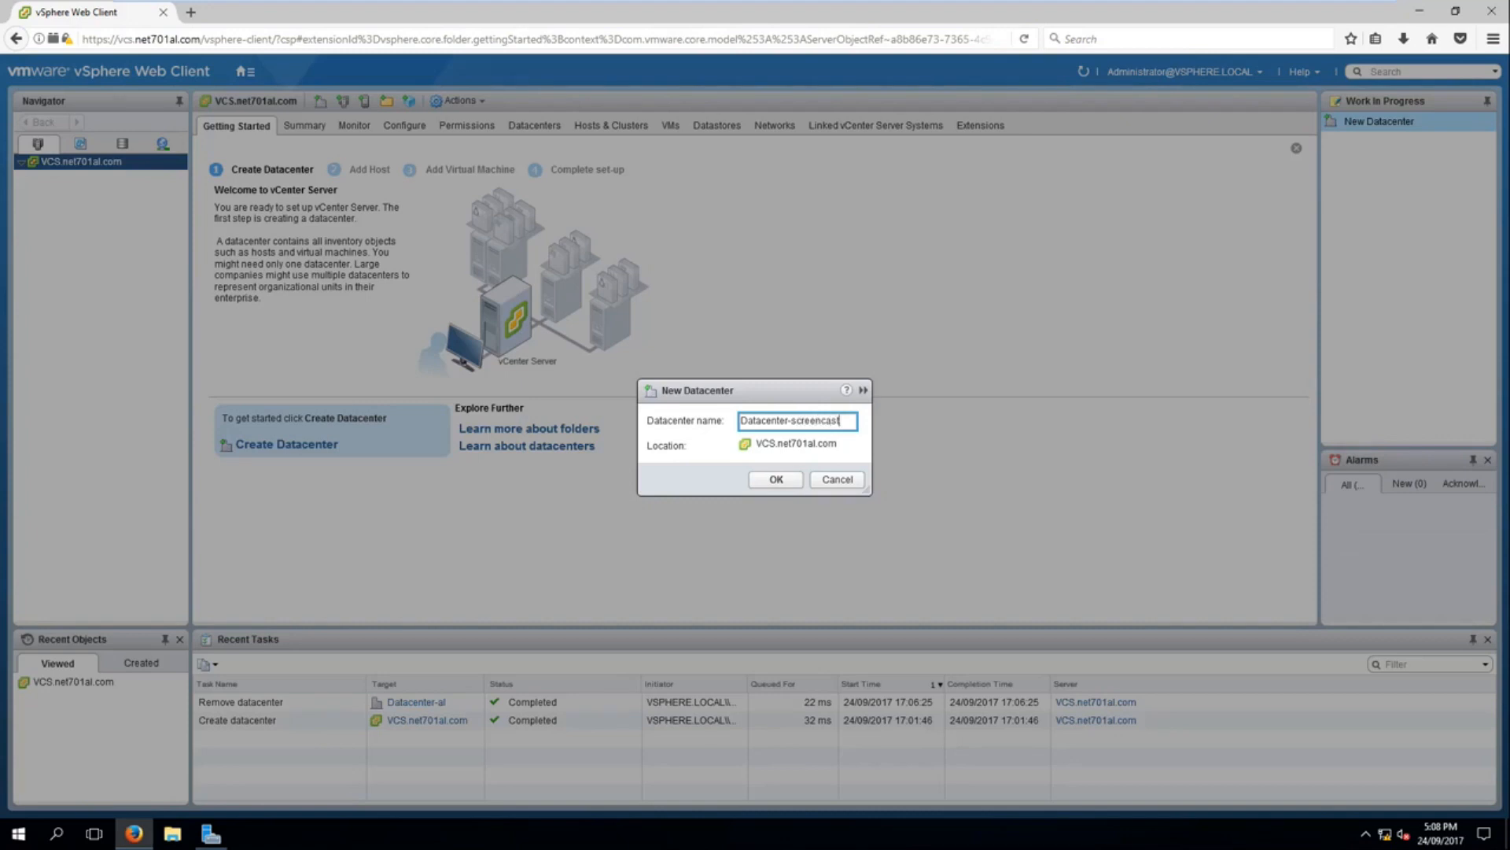
{"action": "left_click", "coordinate": [777, 479]}
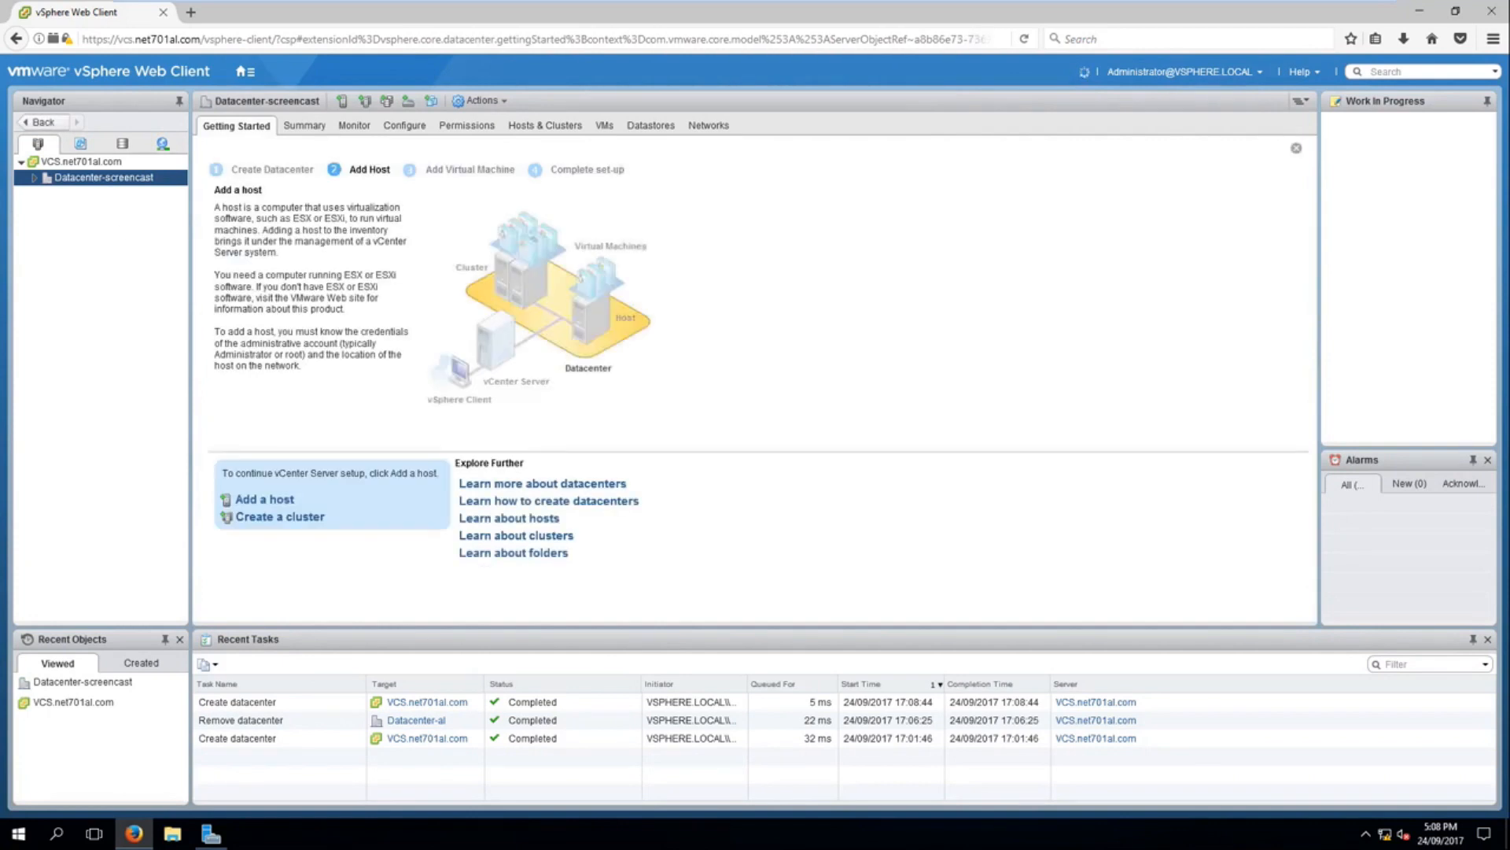
Step: Start adding a host to Datacenter-screencast with the host name esxi.net701al.com
{"action": "right_click", "coordinate": [101, 179]}
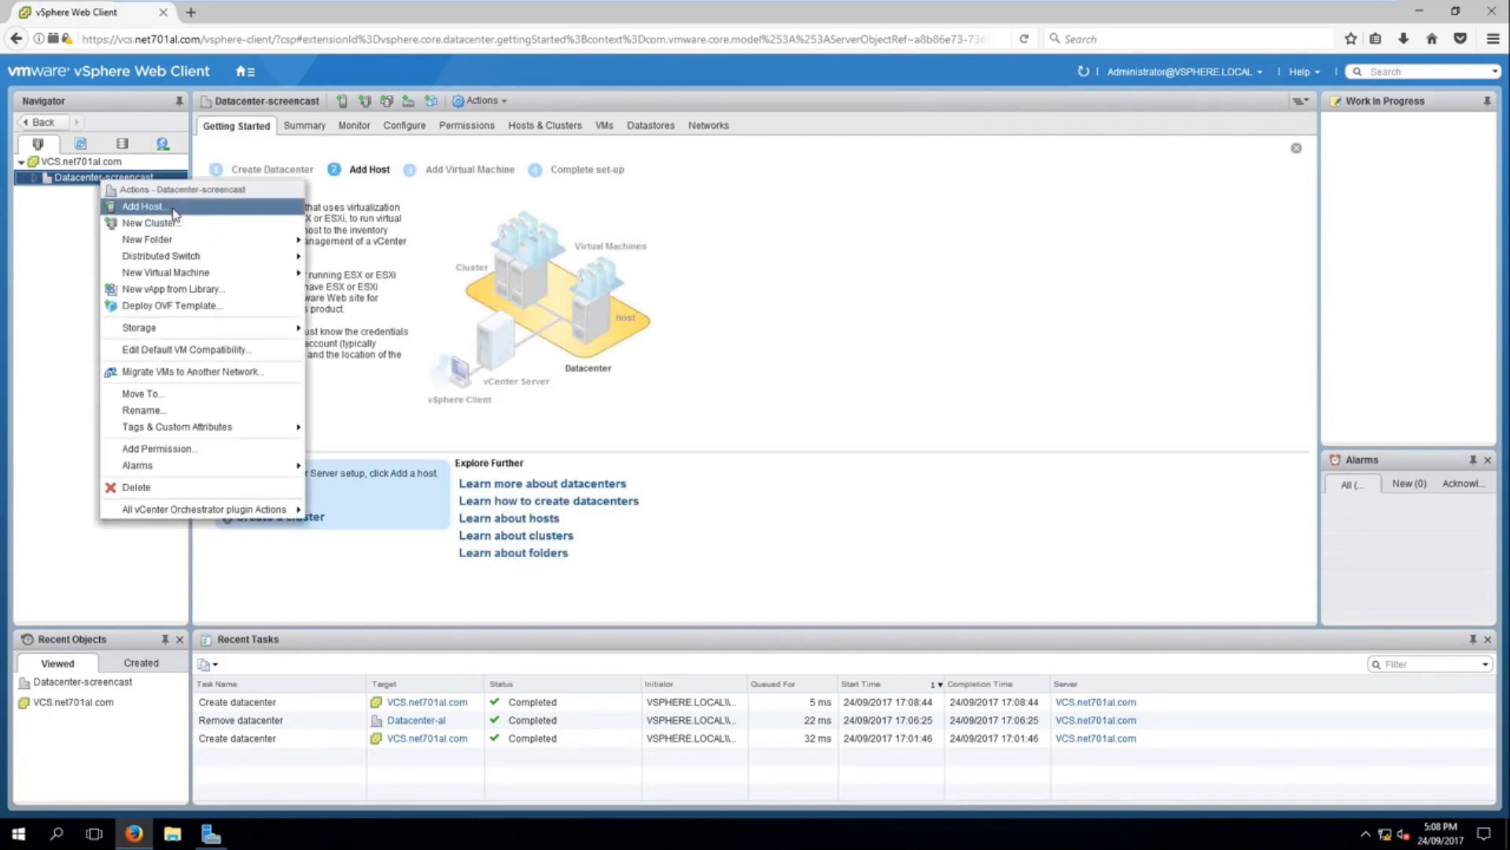
{"action": "left_click", "coordinate": [142, 206]}
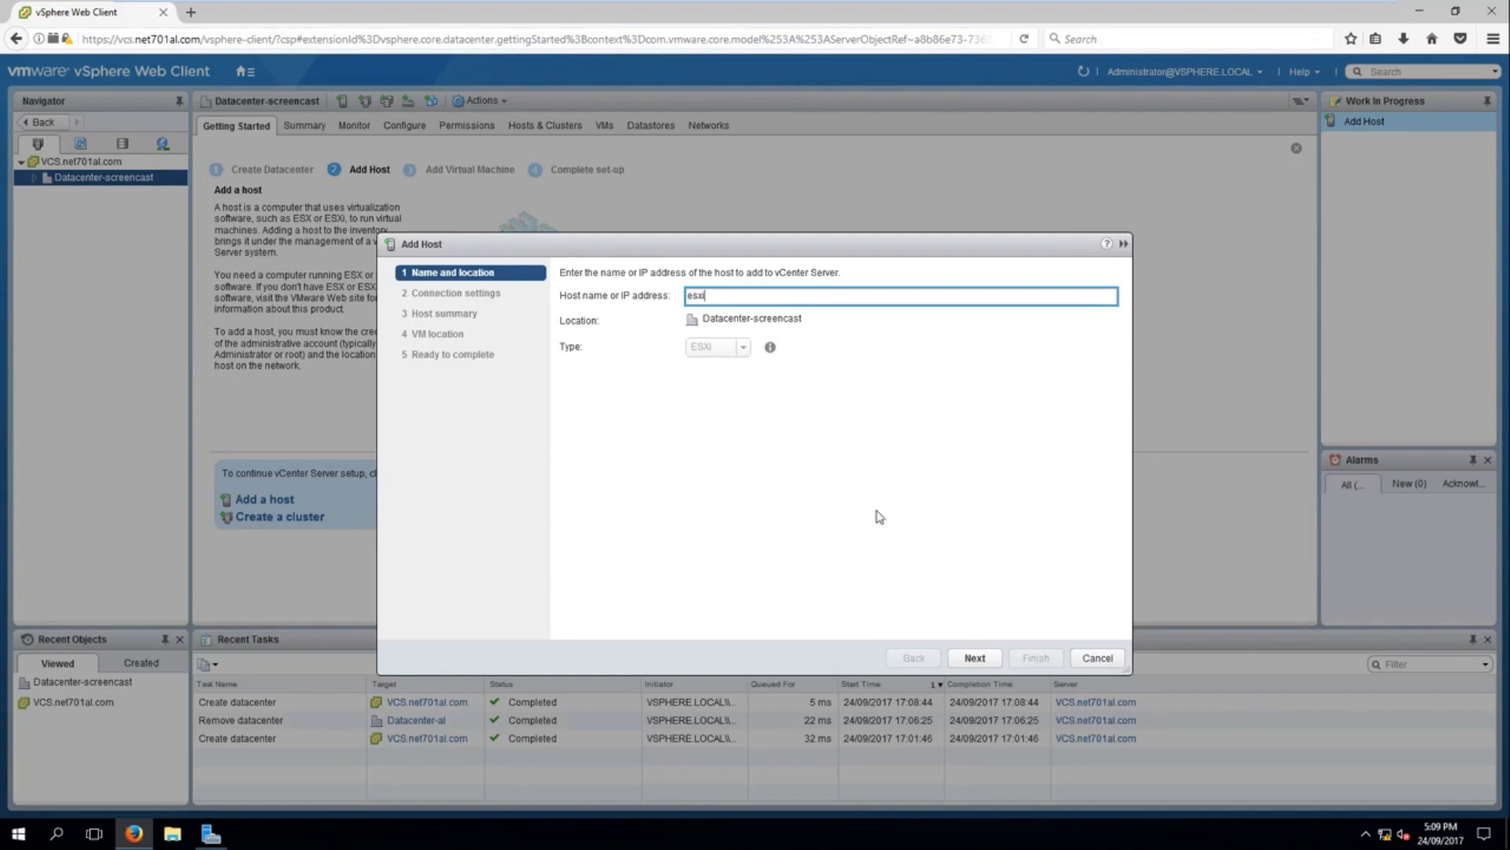
{"action": "left_click", "coordinate": [974, 657]}
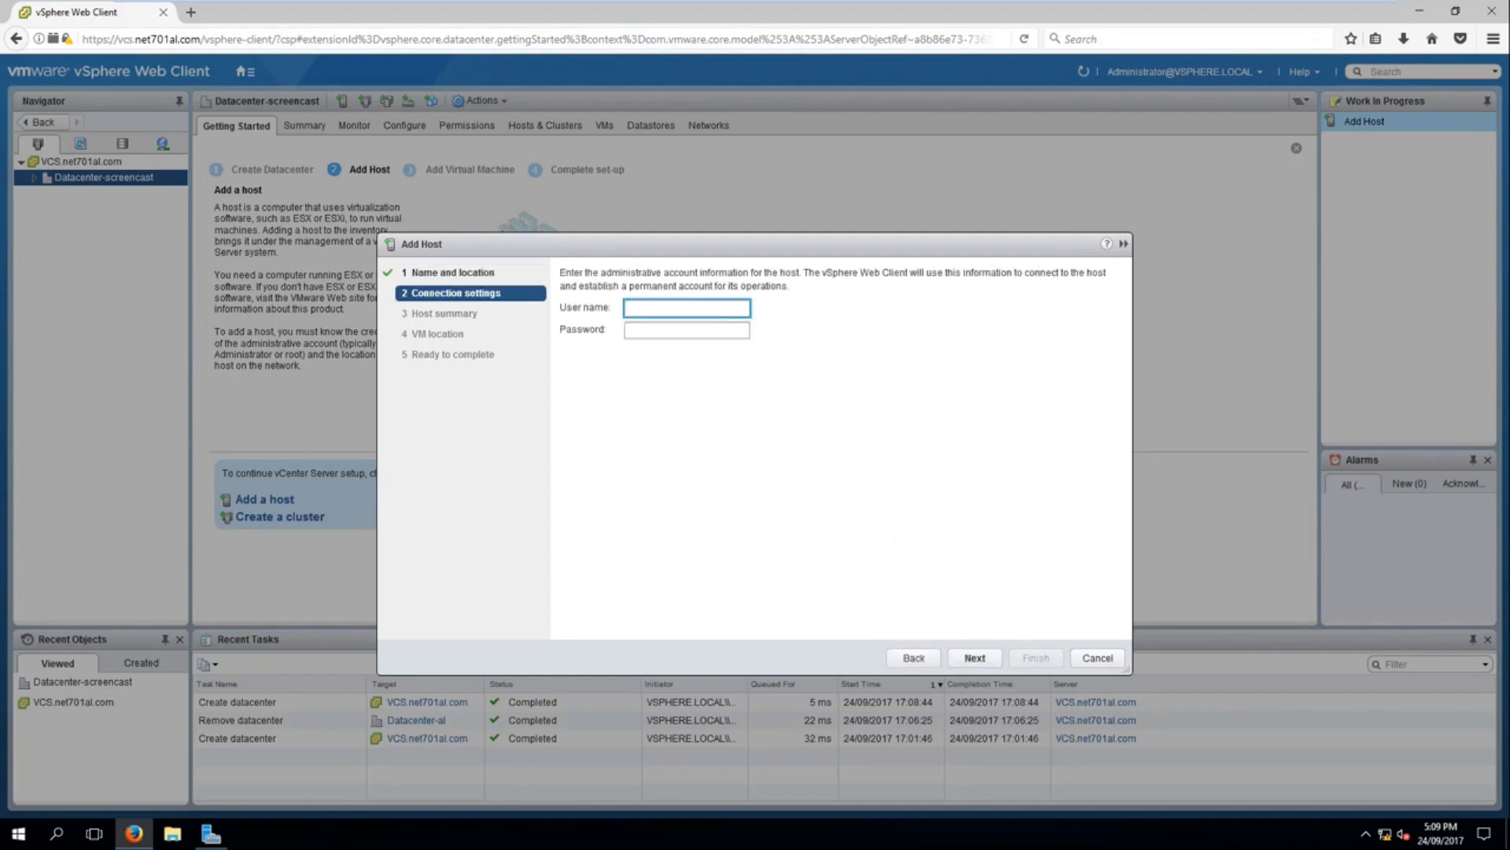
Step: Enter the user name root and the host's password as connection settings, and agree to replace the host's certificate
{"action": "key", "text": "Tab"}
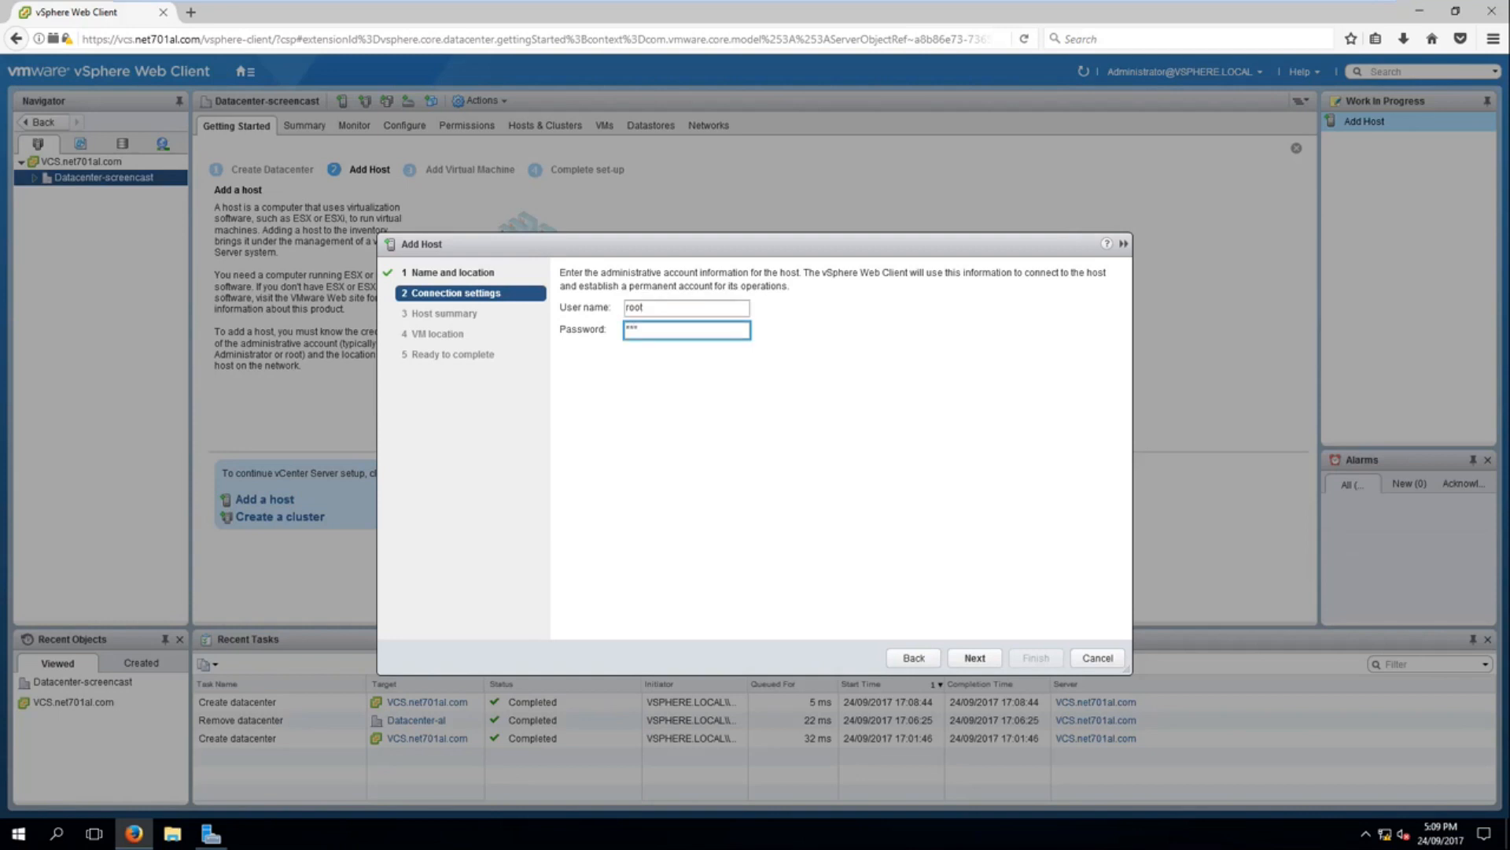
{"action": "key", "text": "BackSpace"}
{"action": "key", "text": "BackSpace"}
{"action": "key", "text": "BackSpace"}
{"action": "key", "text": "Return"}
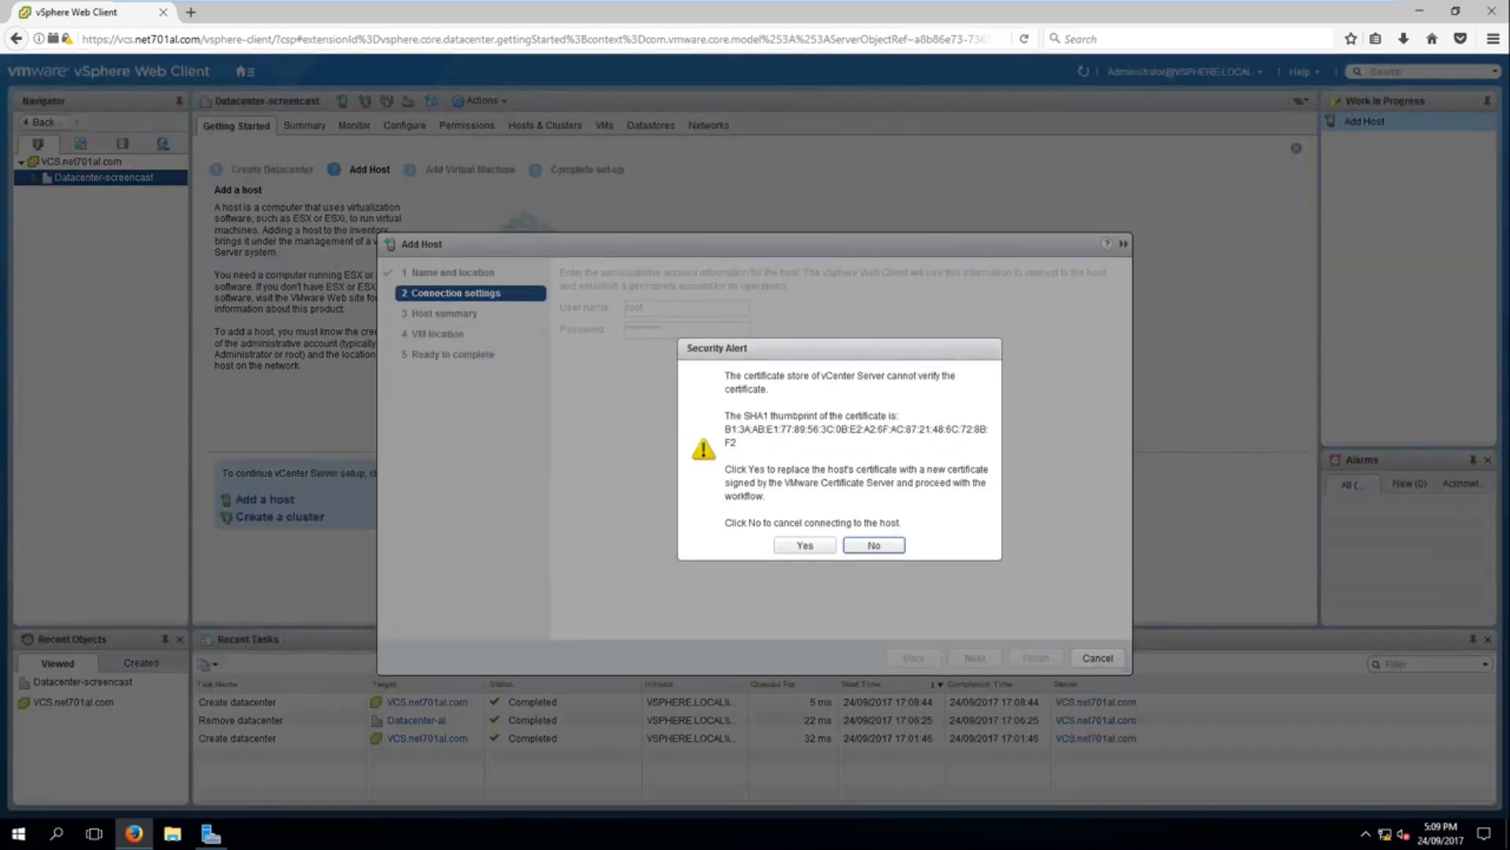
{"action": "left_click", "coordinate": [804, 546]}
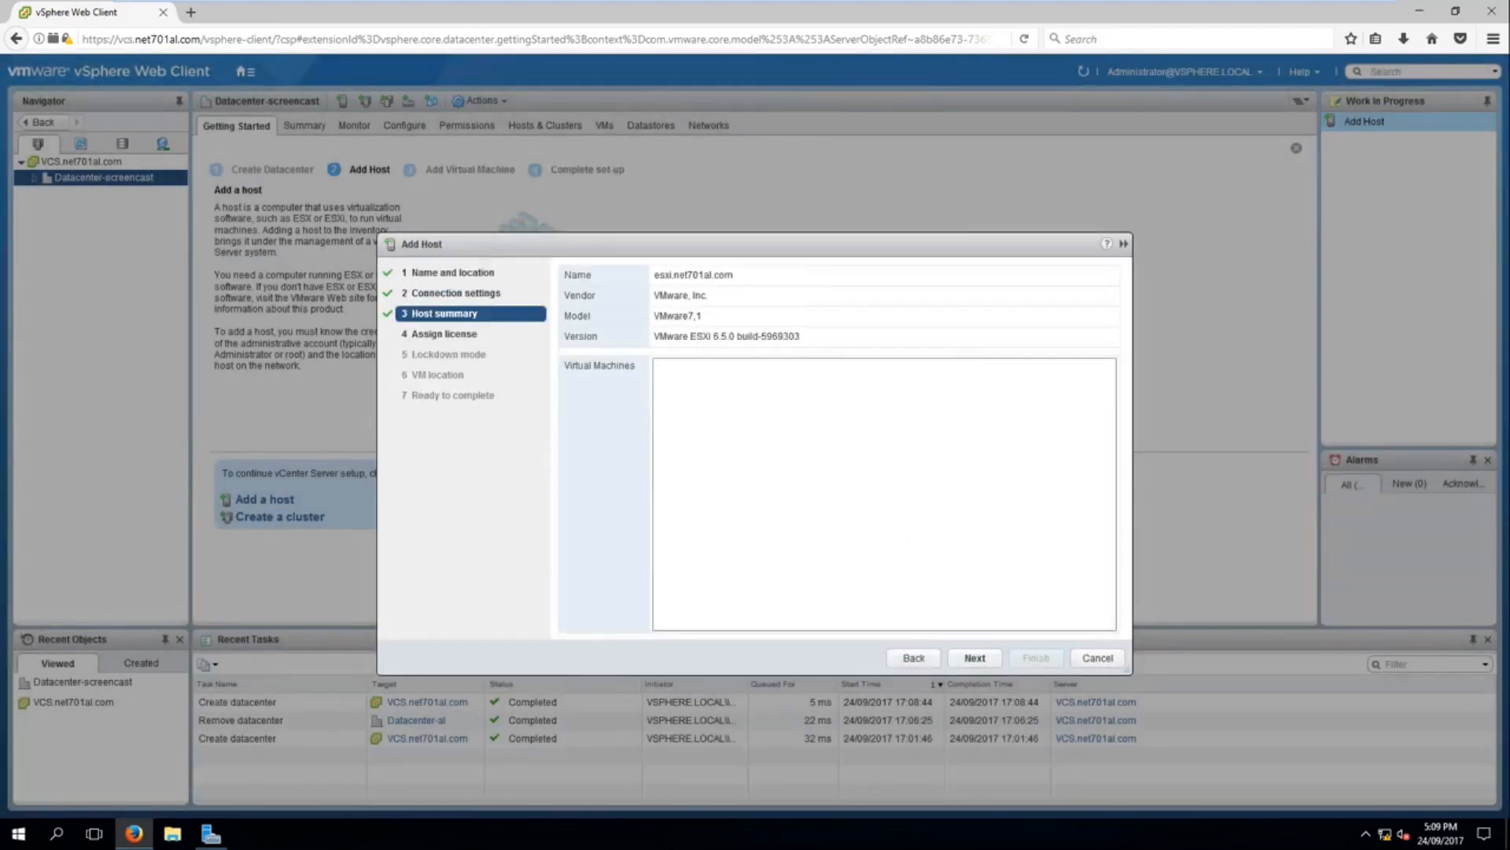
Step: Assign the Evaluation License, keep lockdown mode disabled and Datacenter-screencast as VM location, and proceed to the final review
{"action": "left_click", "coordinate": [983, 661]}
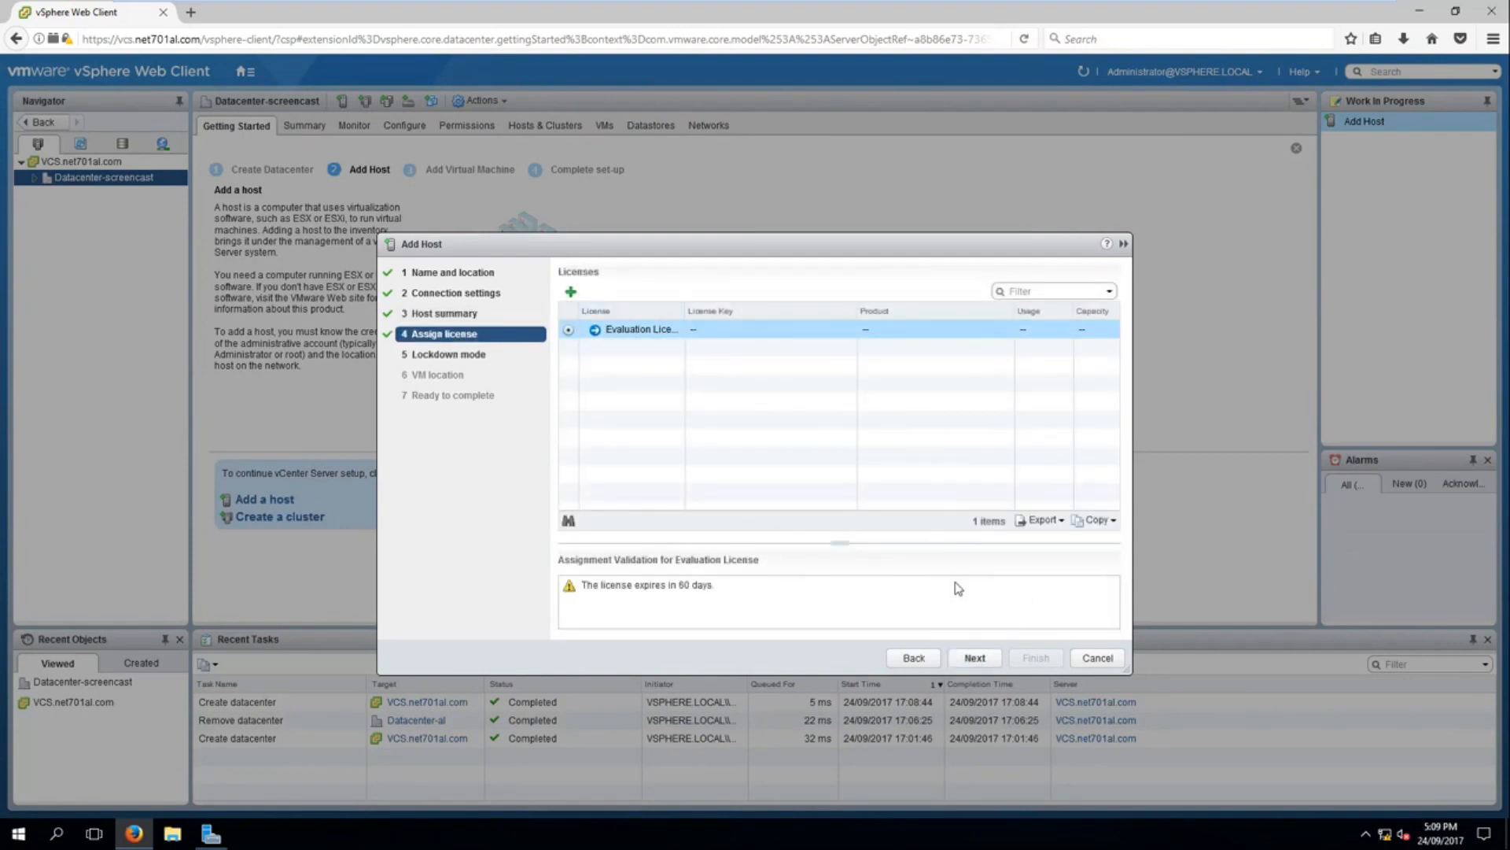
{"action": "left_click", "coordinate": [973, 660]}
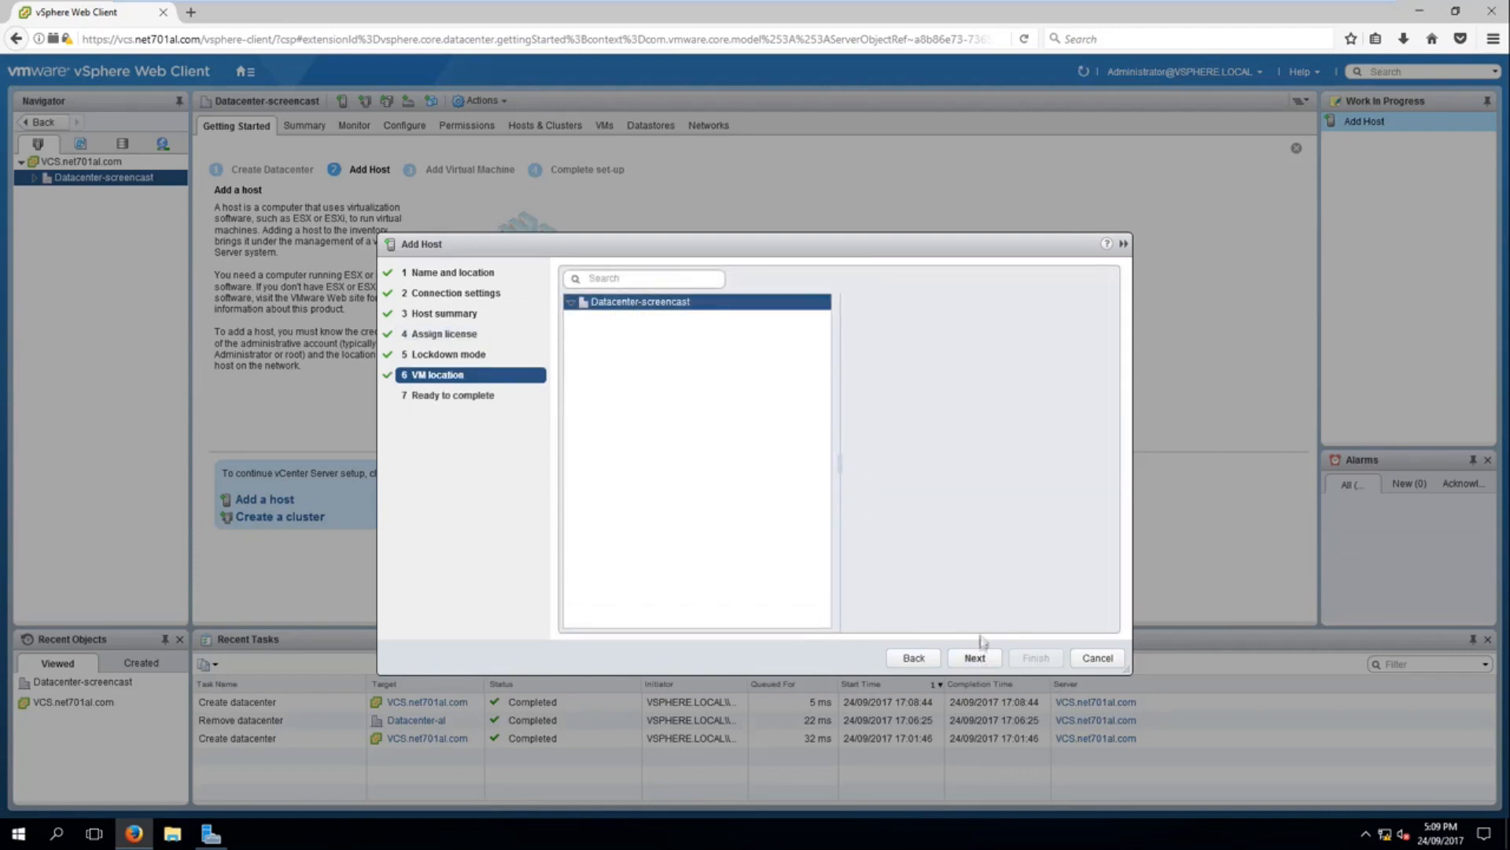
{"action": "left_click", "coordinate": [988, 653]}
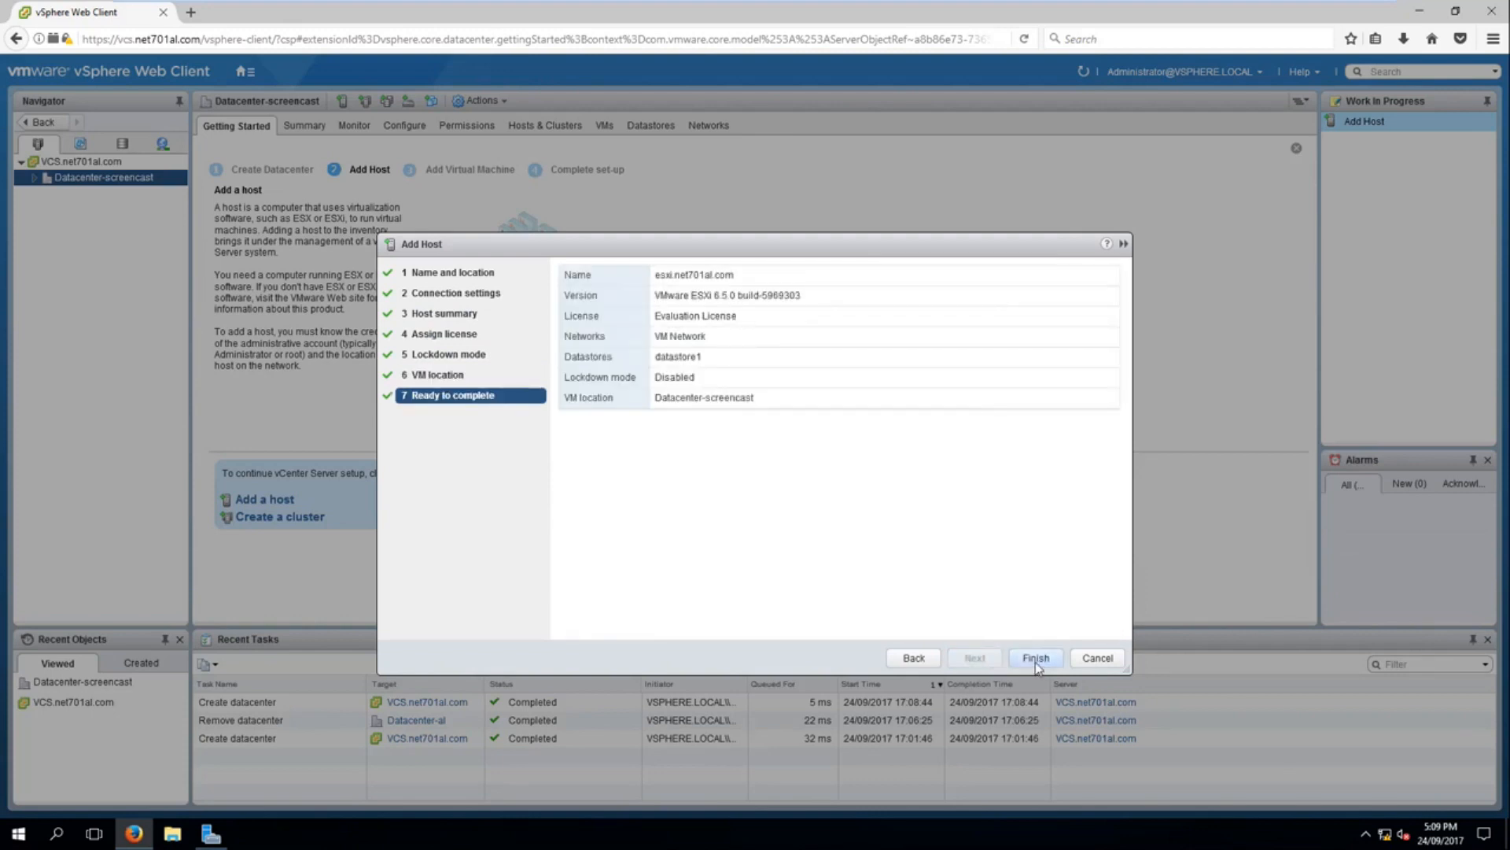
Step: Finish adding the host to Datacenter-screencast and open the summary of esxi.net701al.com from the expanded datacenter
{"action": "left_click", "coordinate": [1036, 661]}
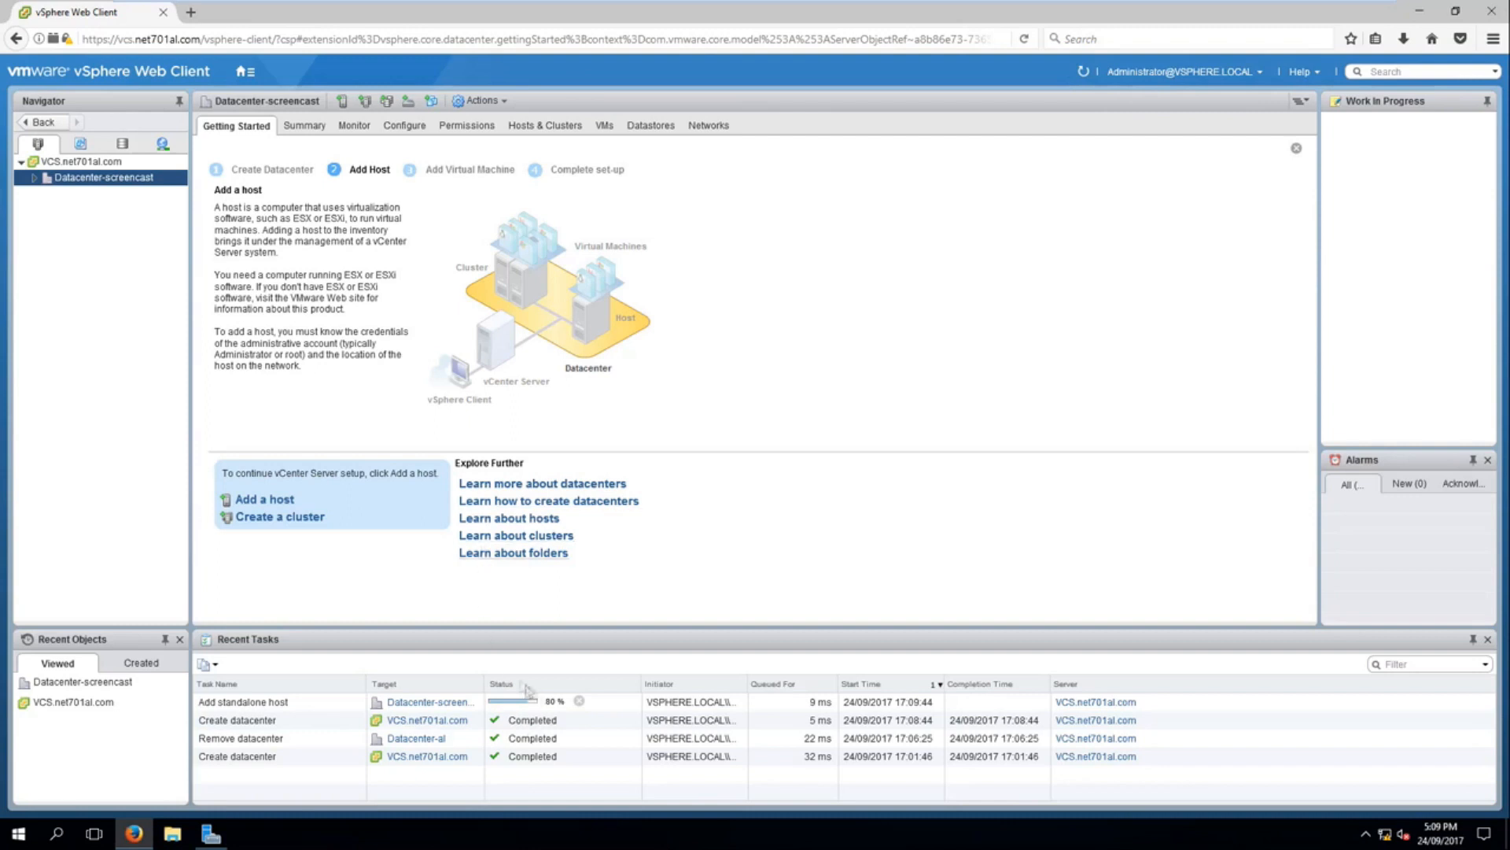
{"action": "left_click", "coordinate": [256, 717]}
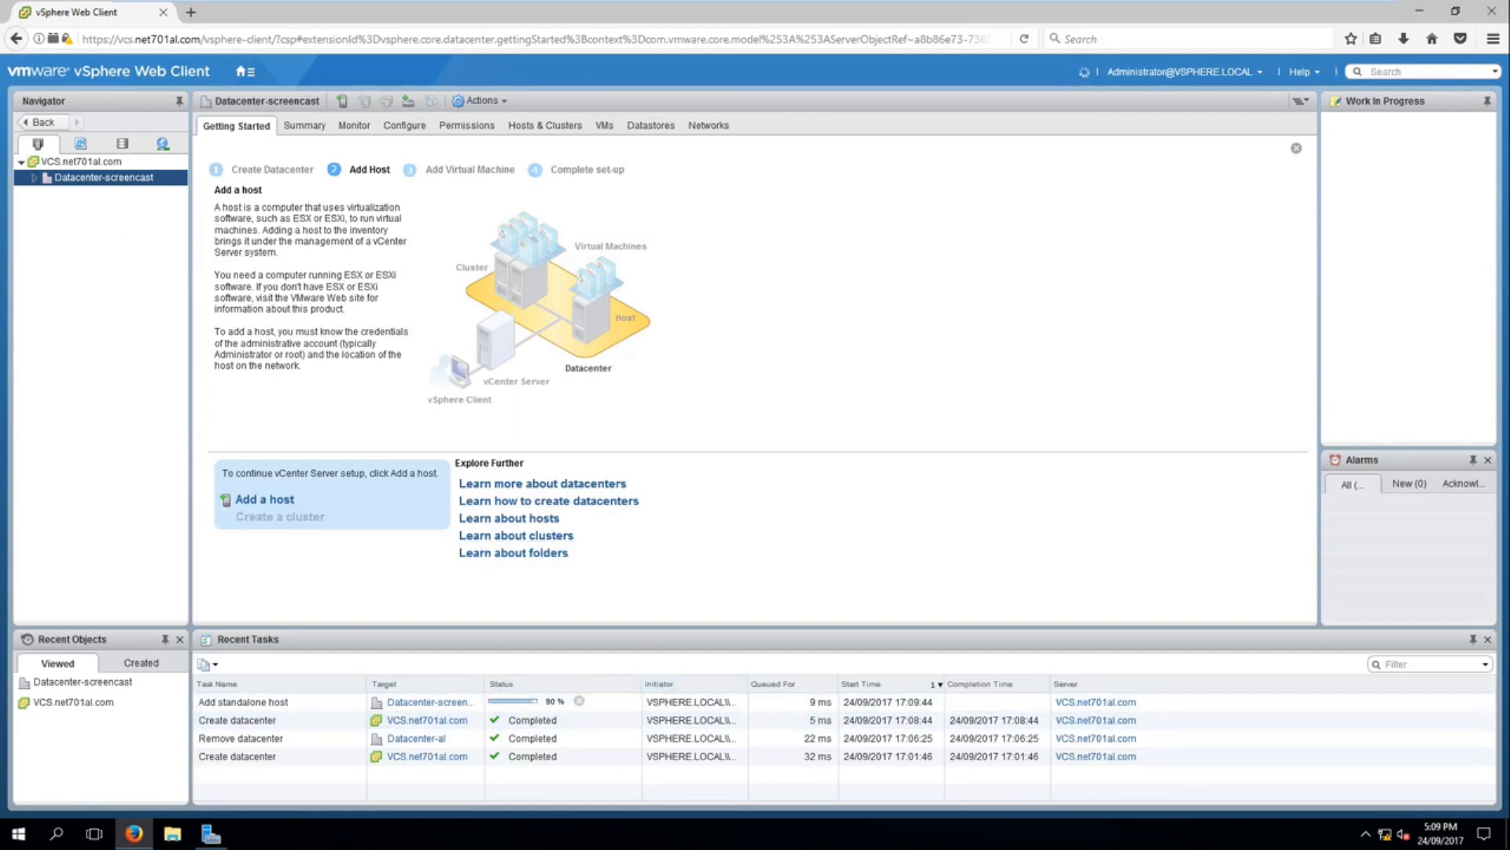
{"action": "left_click", "coordinate": [32, 180]}
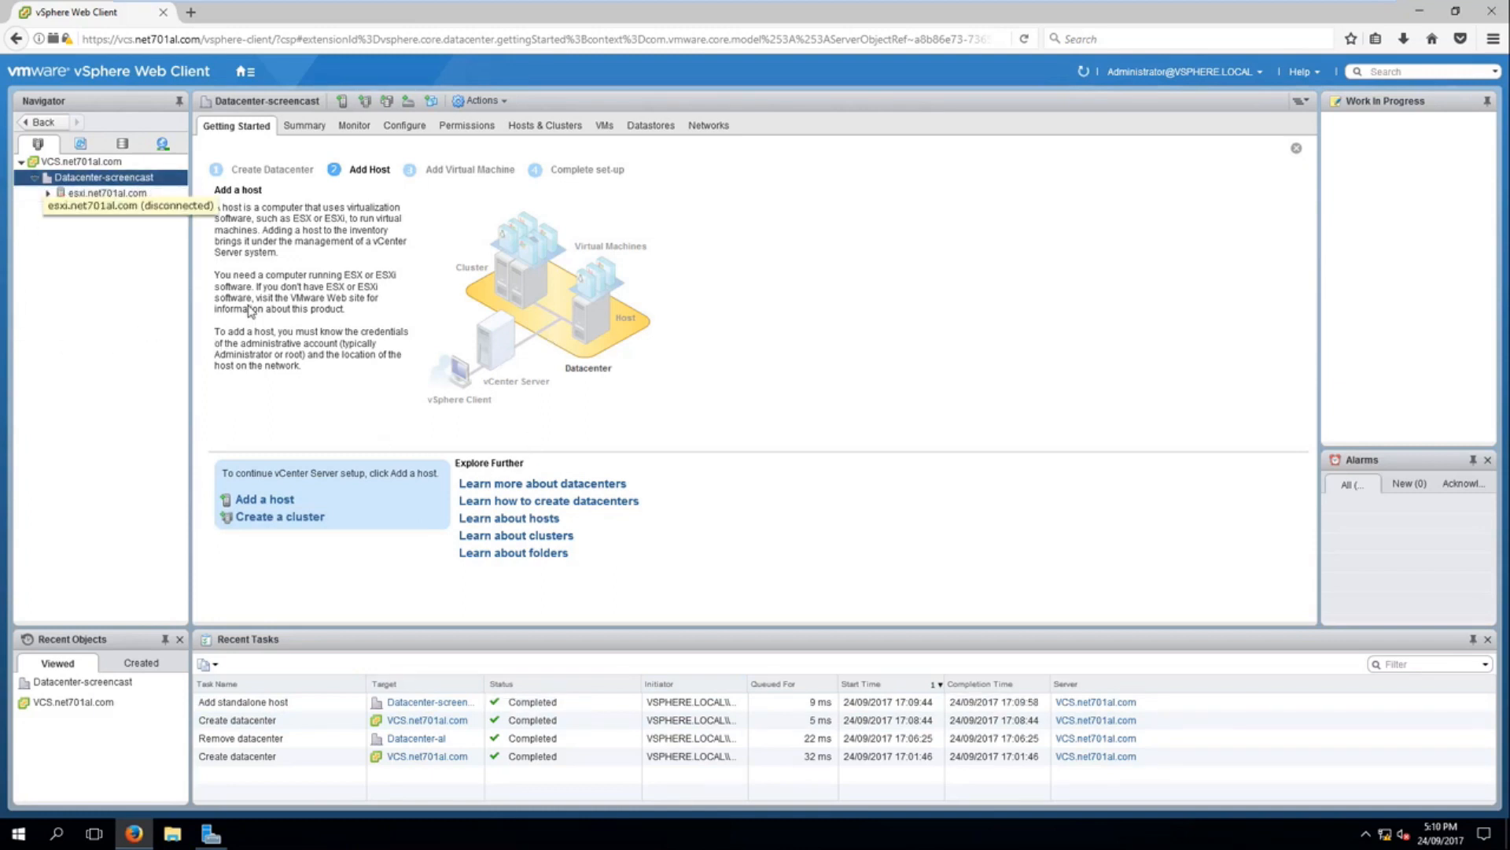
{"action": "key", "text": "Down"}
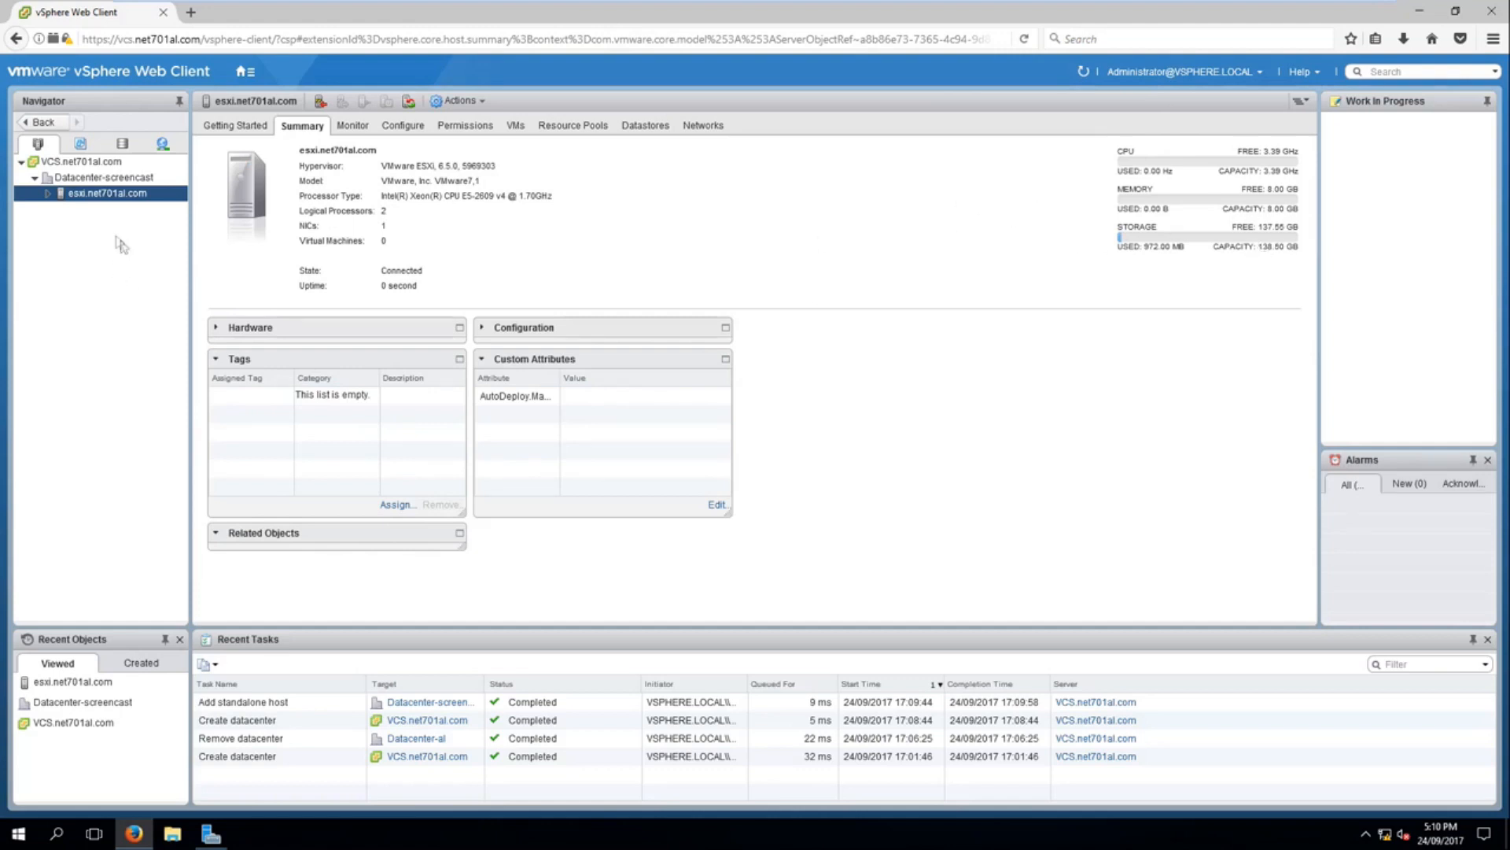
Step: Check the actions available for the host esxi.net701al.com, including the options for creating a new virtual machine
{"action": "right_click", "coordinate": [91, 196]}
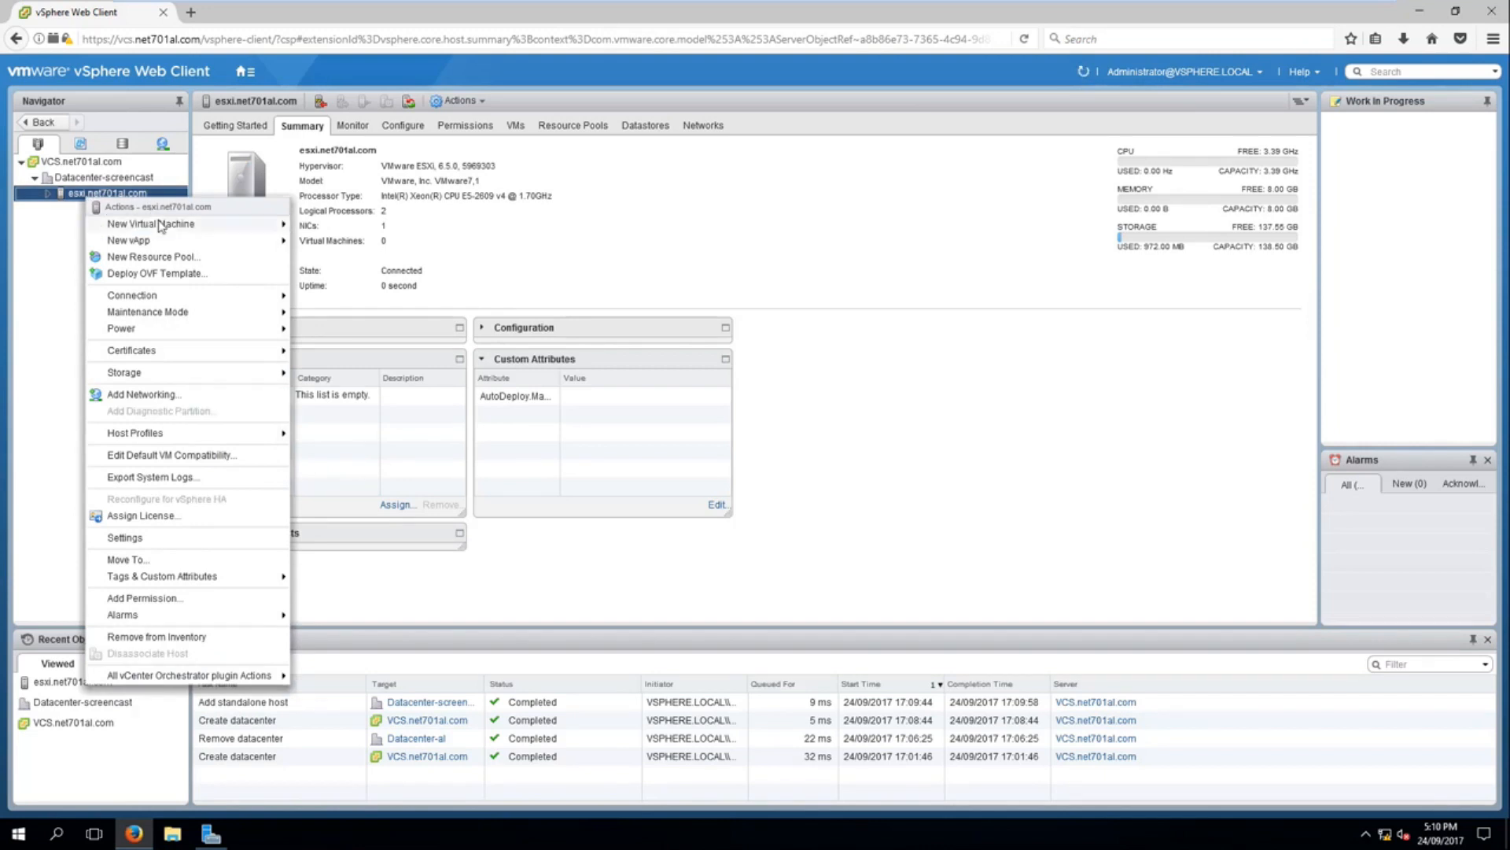
{"action": "mouse_move", "coordinate": [160, 228]}
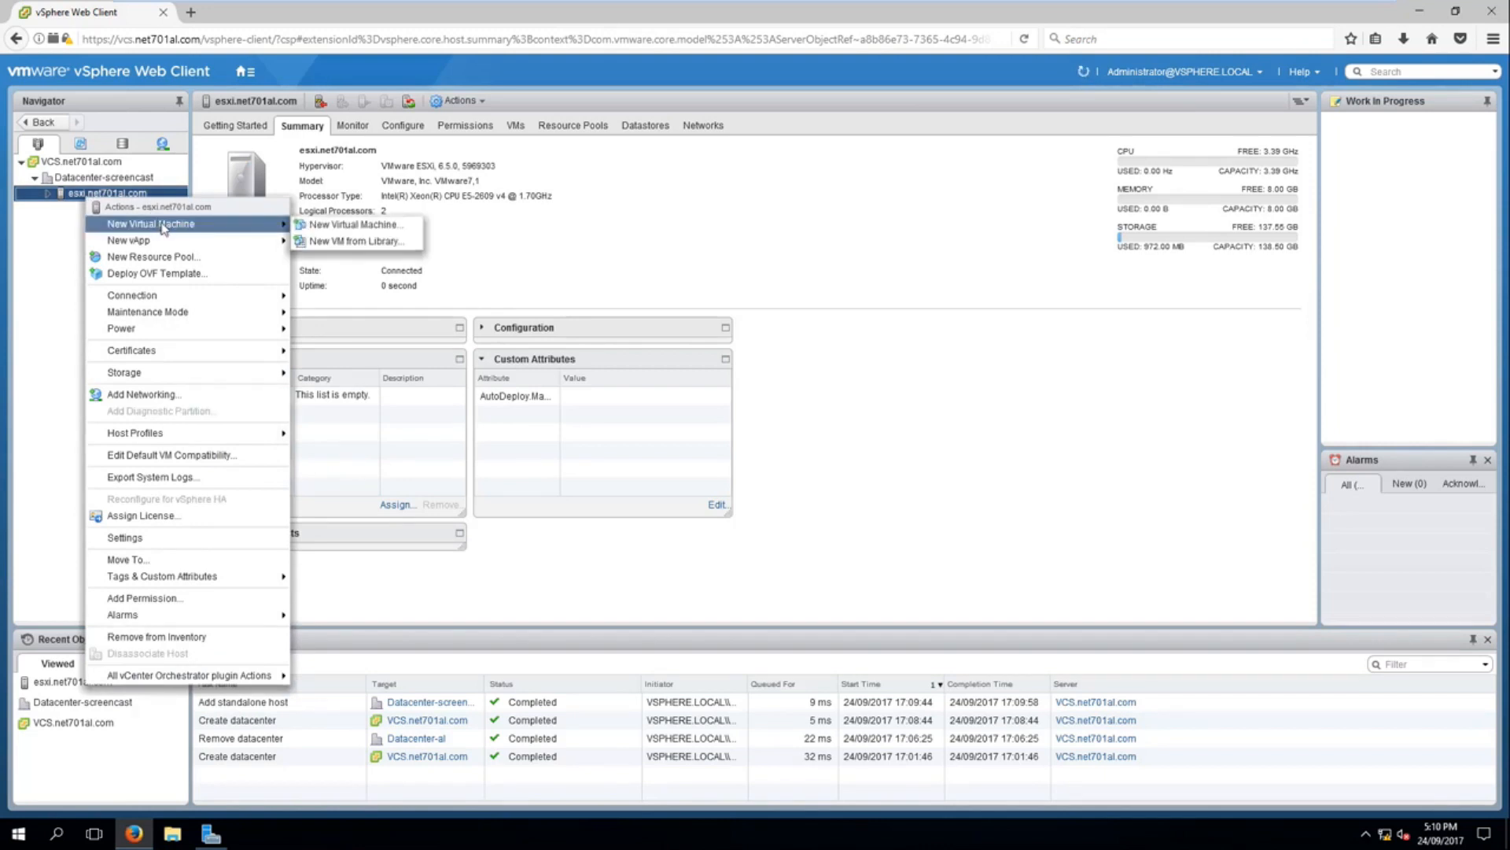
{"action": "left_click", "coordinate": [568, 215]}
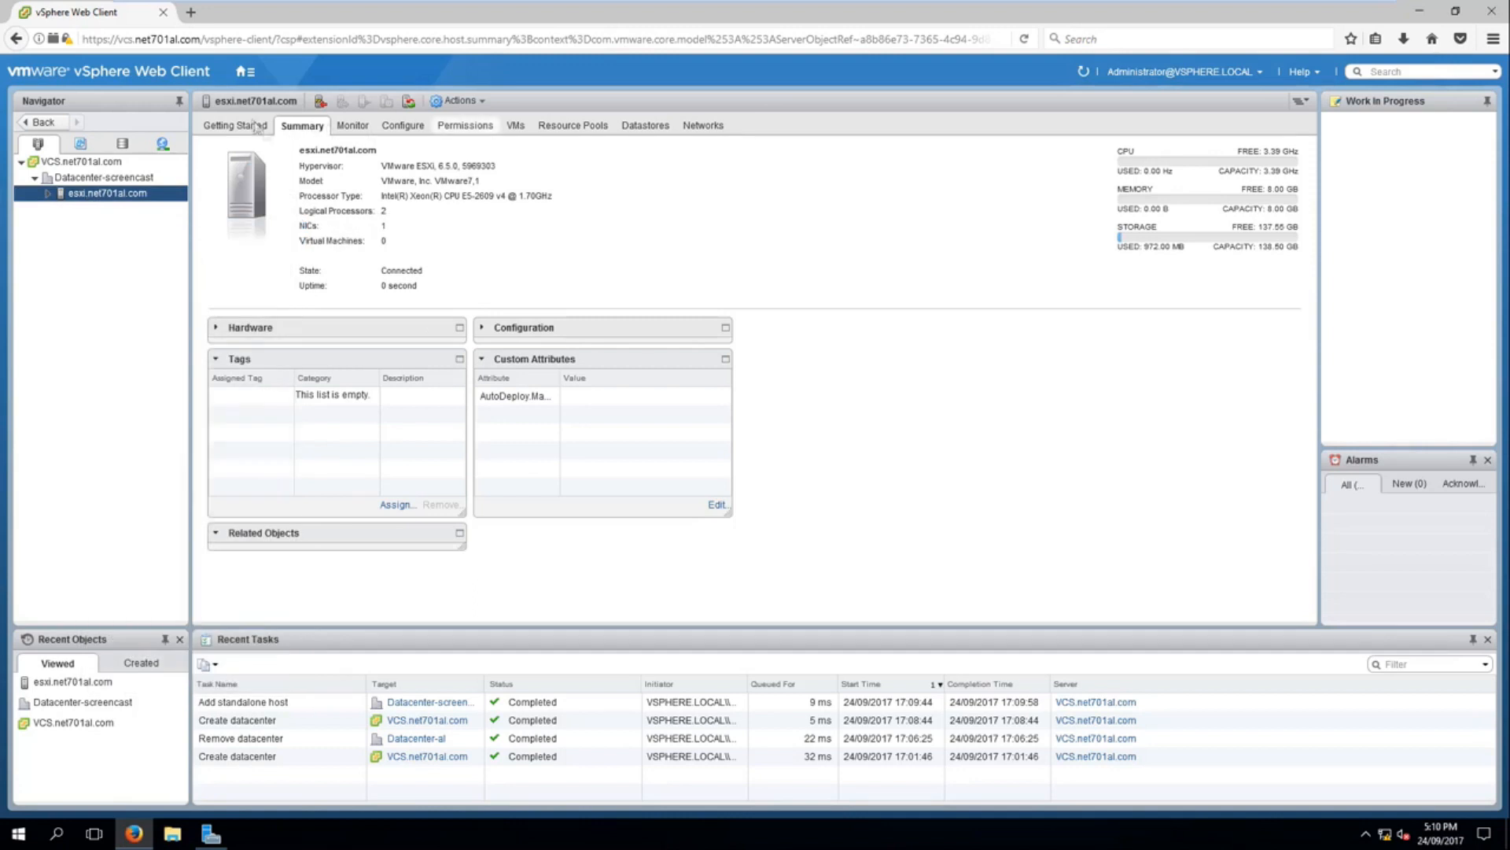